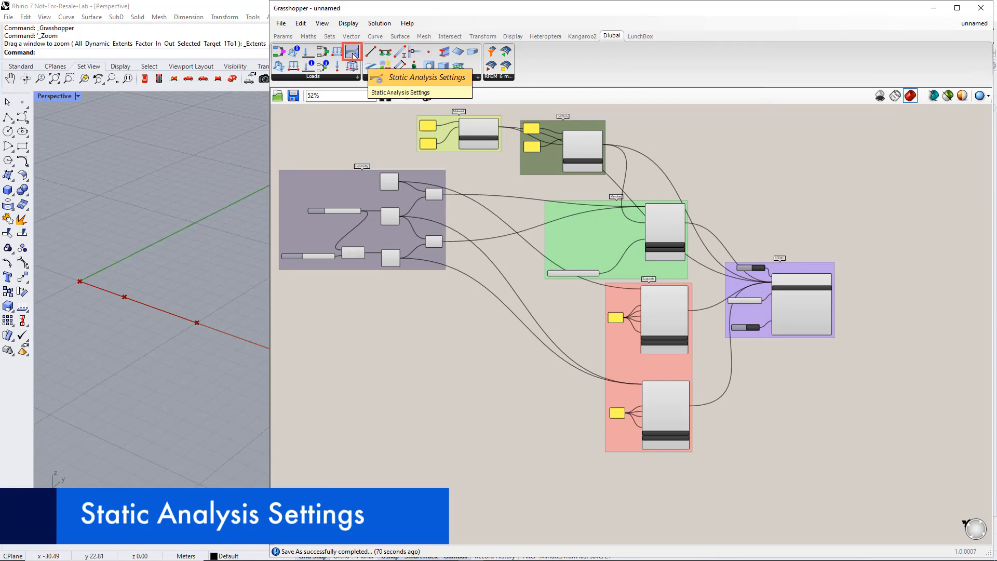
# Place a Static Analysis Settings component from the Dlubal tab on the canvas and zoom in on it
pyautogui.moveTo(352, 52); pyautogui.dragTo(534, 497)
pyautogui.moveTo(558, 518); pyautogui.dragTo(578, 356, button='right')
pyautogui.scroll(3, 499, 335)
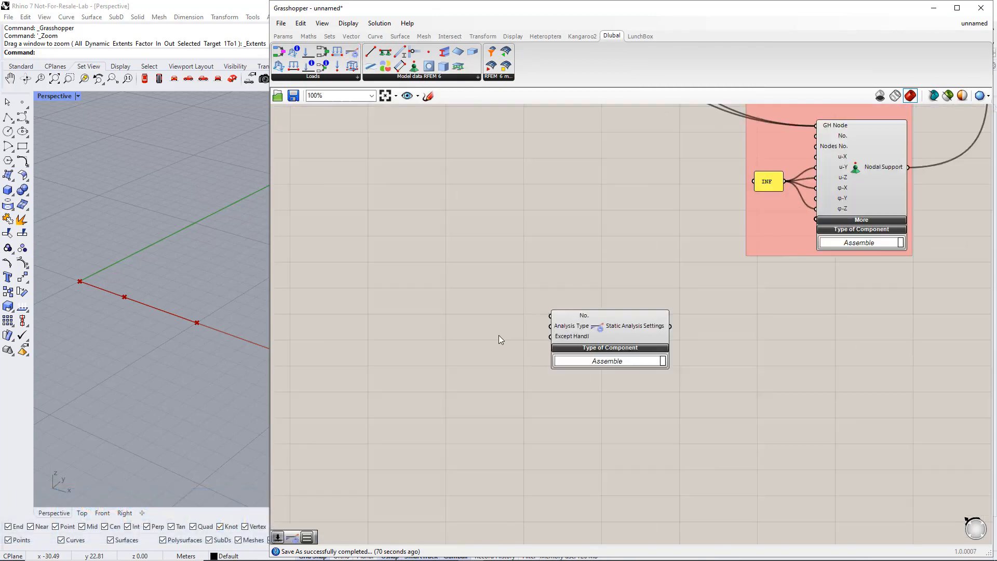
pyautogui.scroll(2, 498, 339)
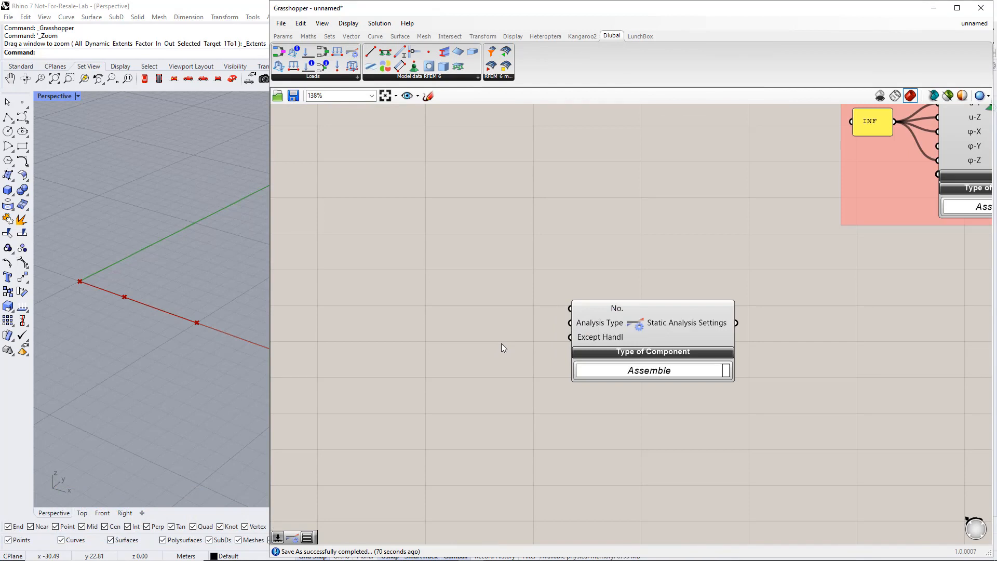
# Wire a number slider set to 1 into the Static Analysis Settings No. input
pyautogui.doubleClick(424, 306)
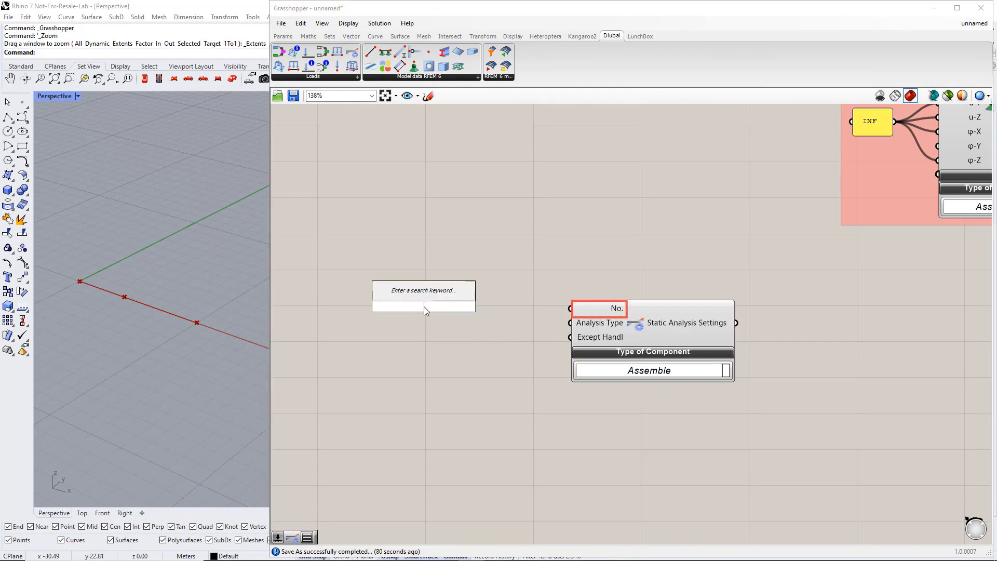
pyautogui.write('1')
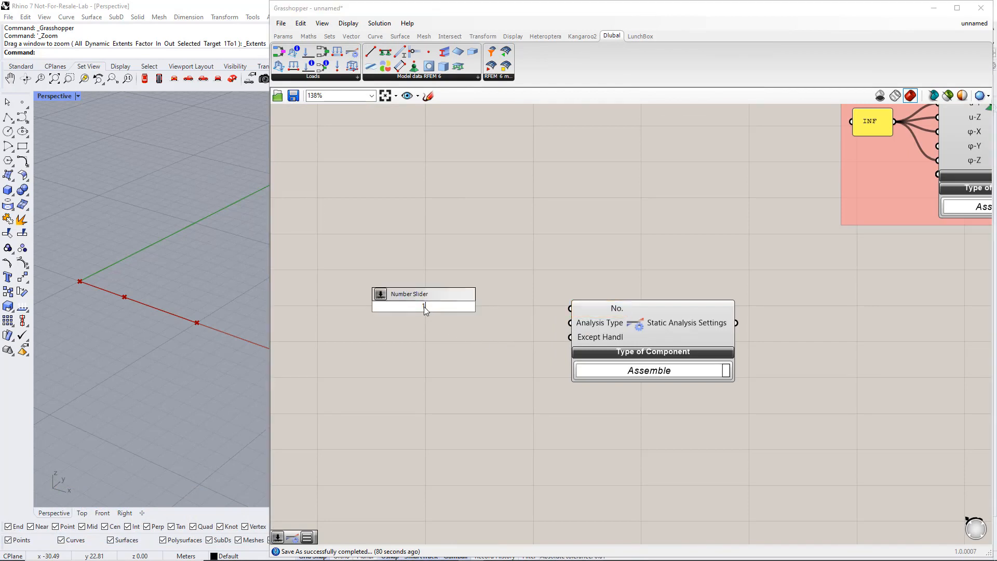
pyautogui.press('Return')
pyautogui.moveTo(483, 306); pyautogui.dragTo(570, 308)
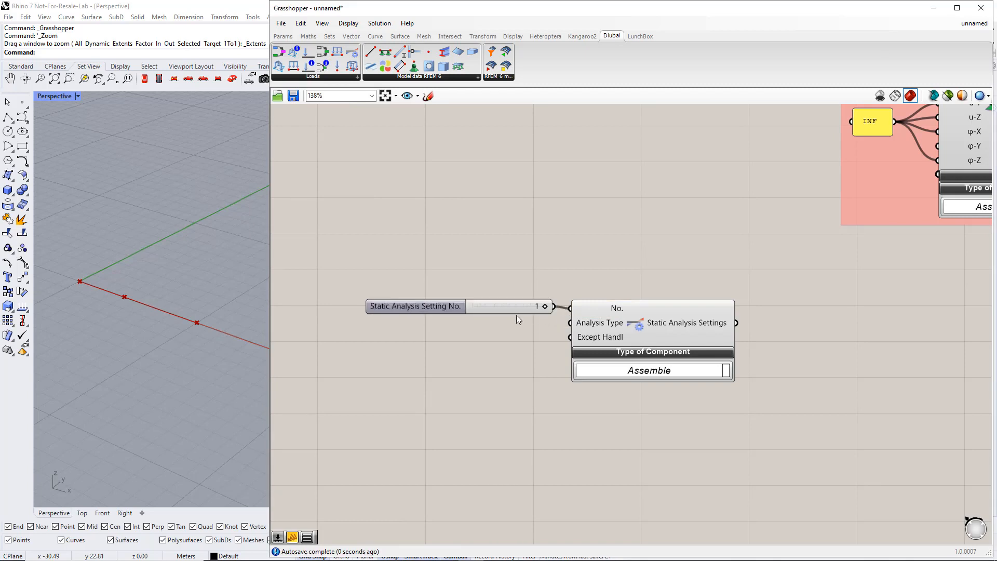
pyautogui.click(477, 309)
pyautogui.moveTo(477, 309); pyautogui.dragTo(465, 309)
pyautogui.click(539, 344)
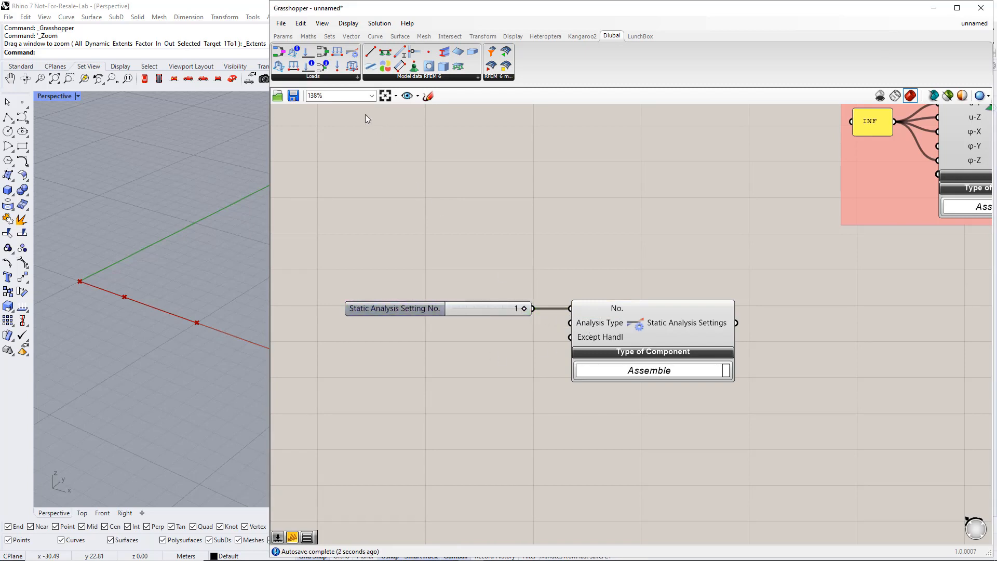
# Wire a value list set to GEOMETRICALLY_LINEAR into the Analysis Type input
pyautogui.click(283, 36)
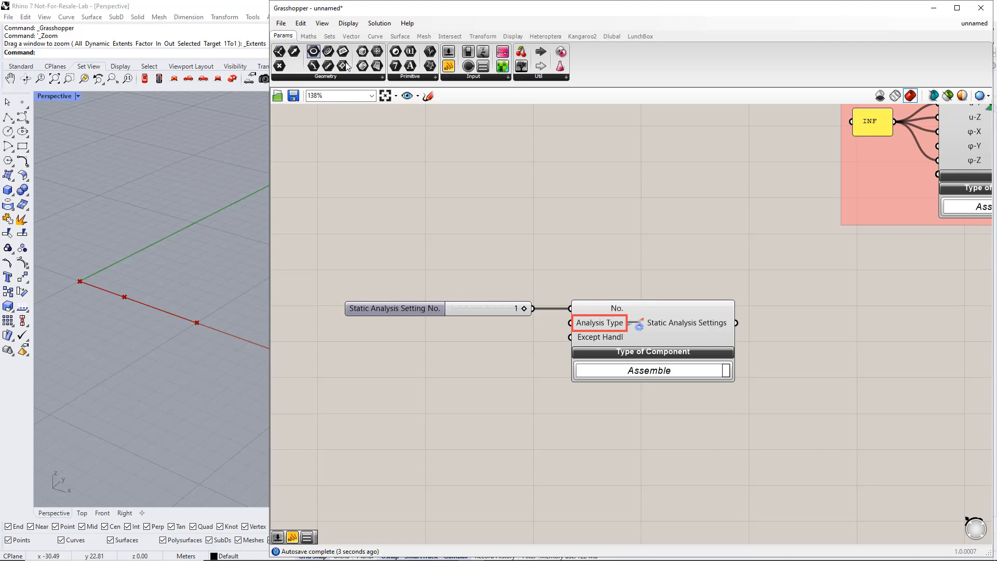
pyautogui.click(465, 77)
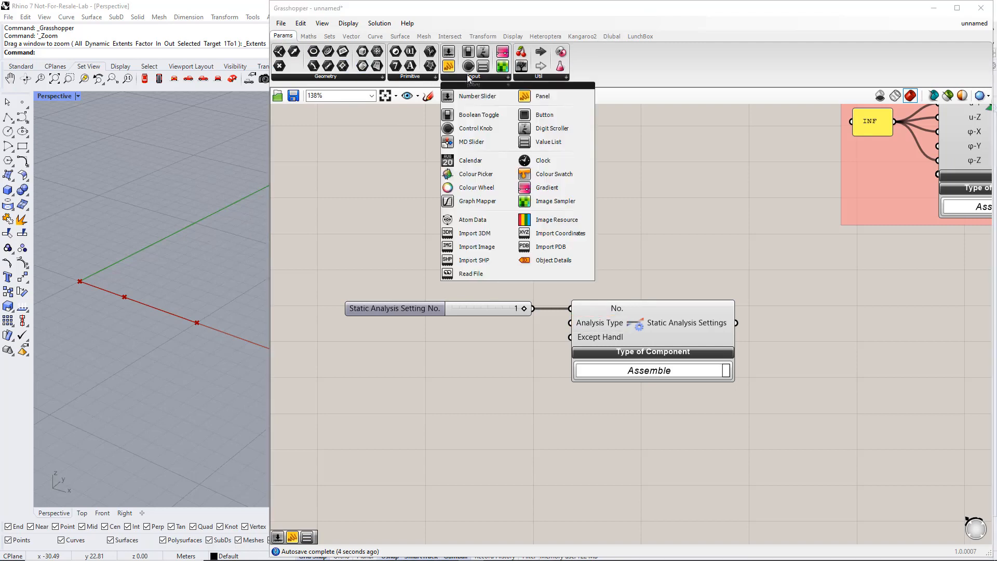
pyautogui.click(540, 142)
pyautogui.click(435, 338)
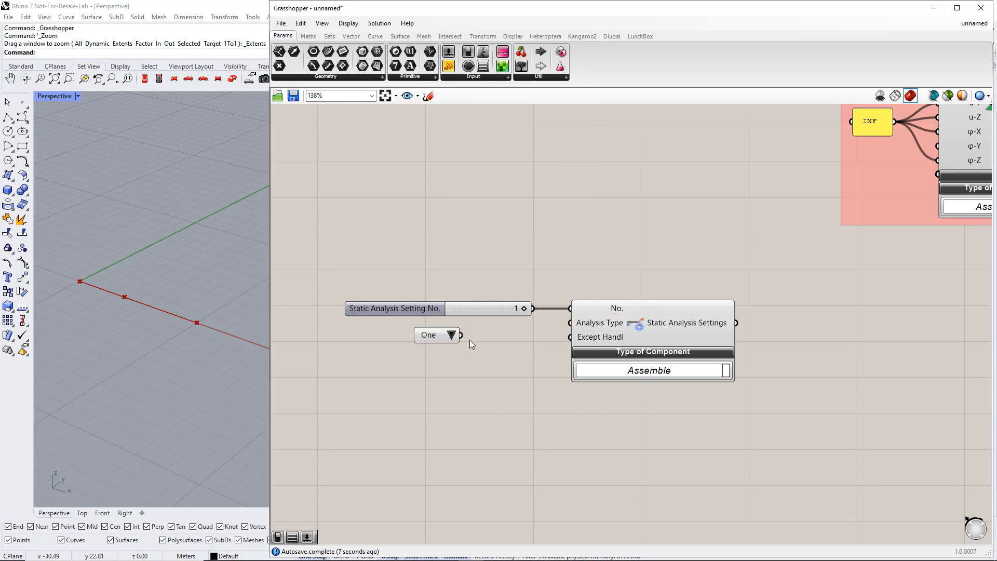
pyautogui.moveTo(461, 335); pyautogui.dragTo(569, 323)
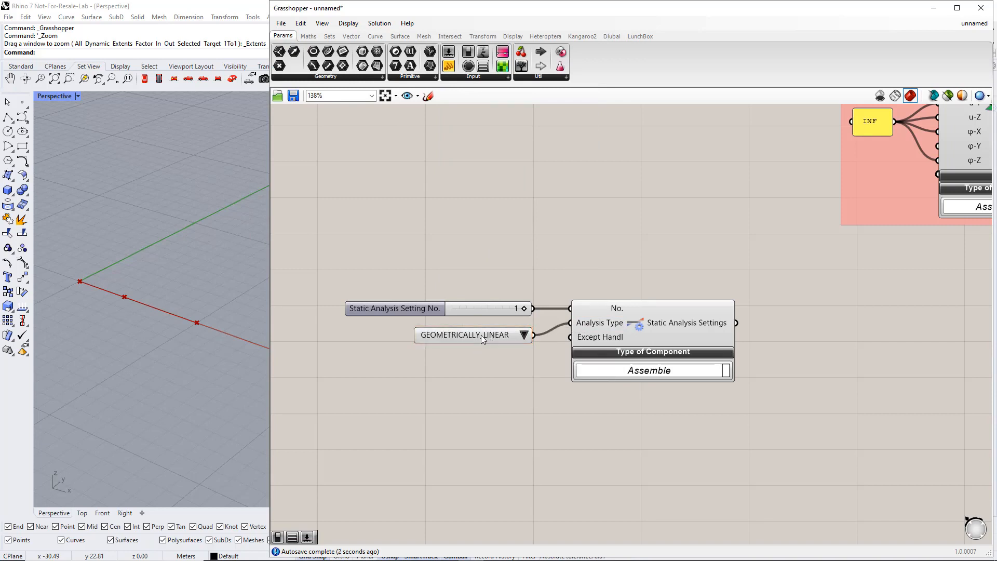
pyautogui.moveTo(481, 335); pyautogui.dragTo(456, 332)
pyautogui.click(462, 361)
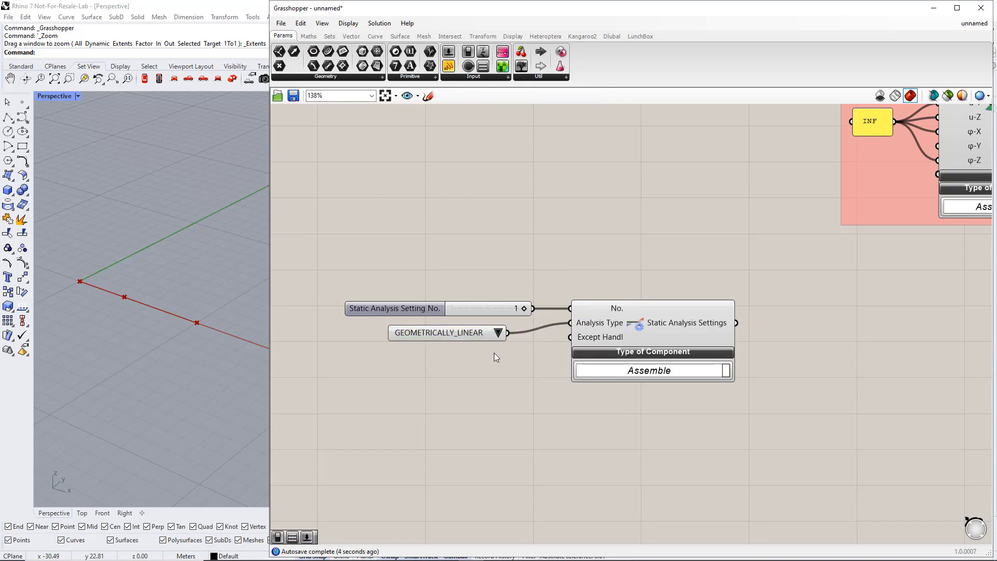
pyautogui.click(497, 333)
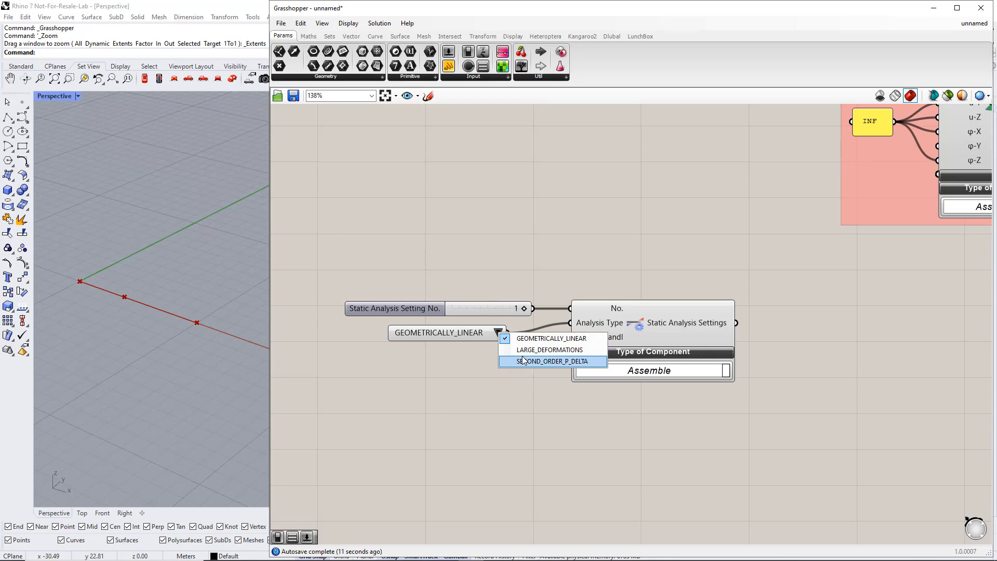
pyautogui.click(502, 378)
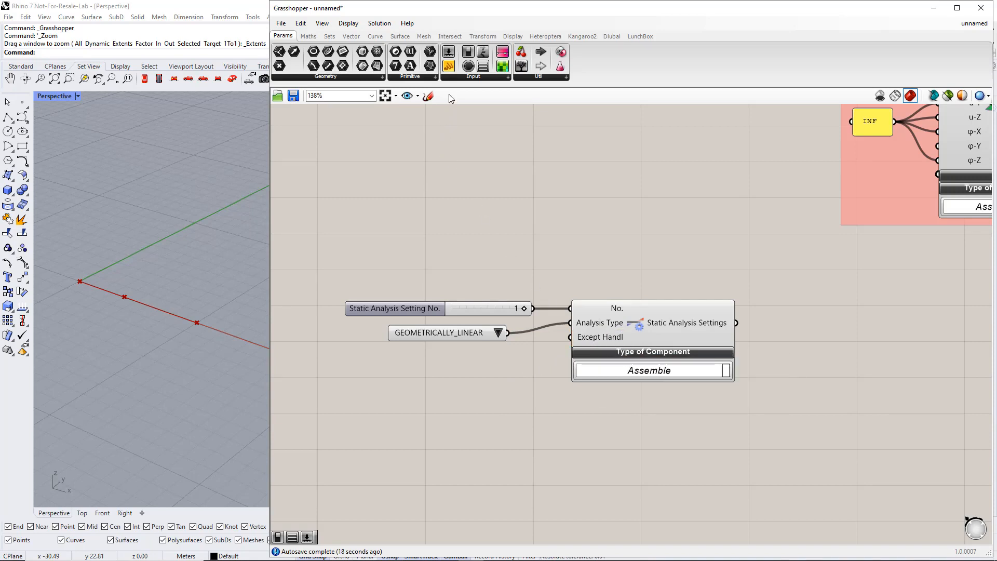
pyautogui.click(451, 79)
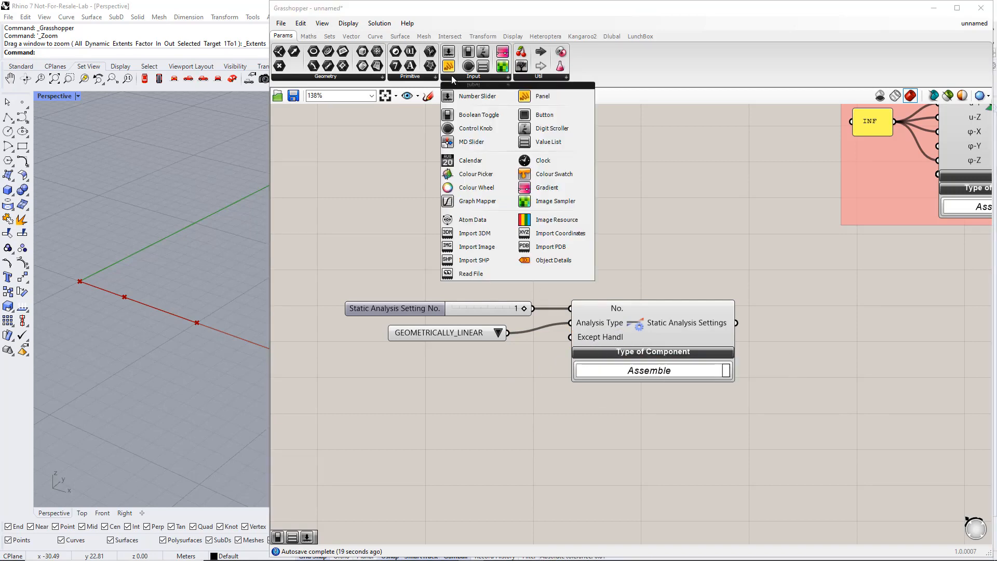
# Wire a Boolean toggle set to False into the Except Handling input
pyautogui.click(464, 111)
pyautogui.click(447, 357)
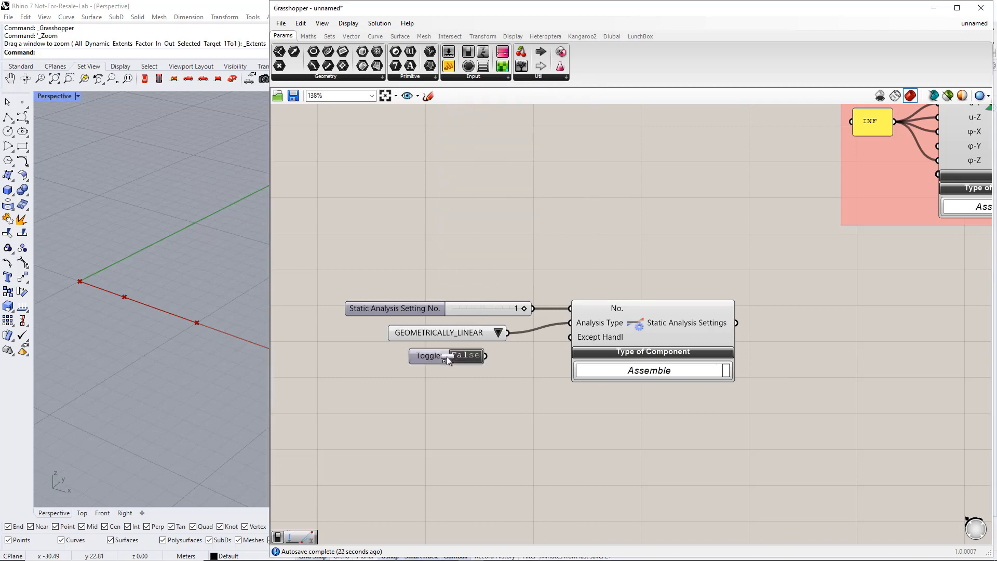
pyautogui.moveTo(483, 356); pyautogui.dragTo(570, 337)
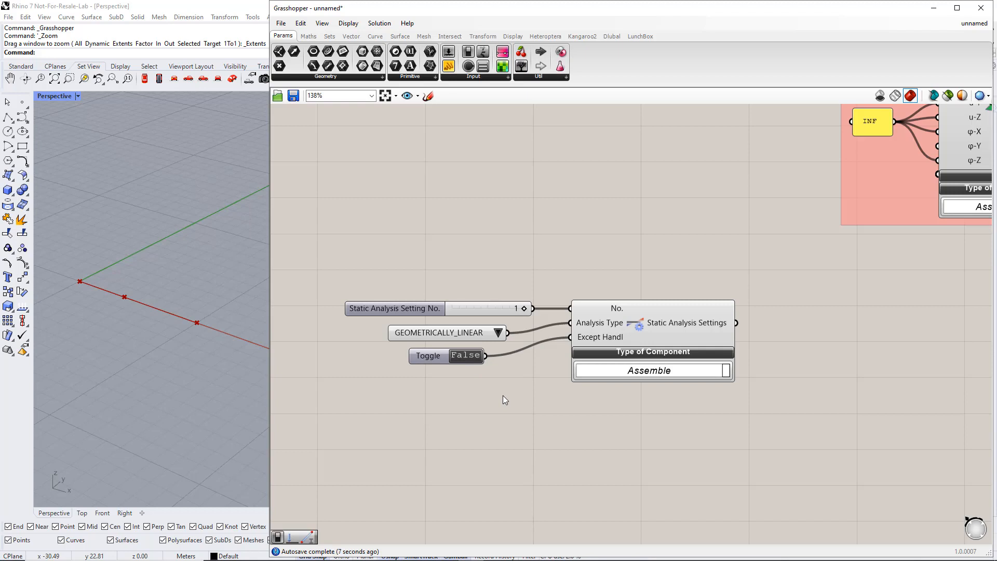
pyautogui.moveTo(610, 455); pyautogui.dragTo(591, 335, button='right')
pyautogui.scroll(-2, 608, 343)
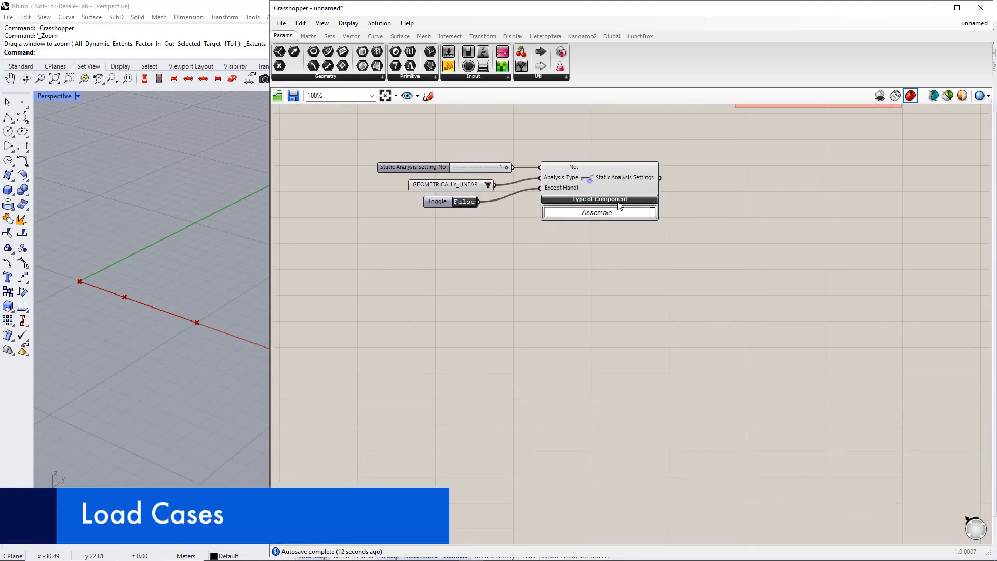
# Place a Load Case component from the Dlubal Loads group below the analysis settings
pyautogui.click(612, 38)
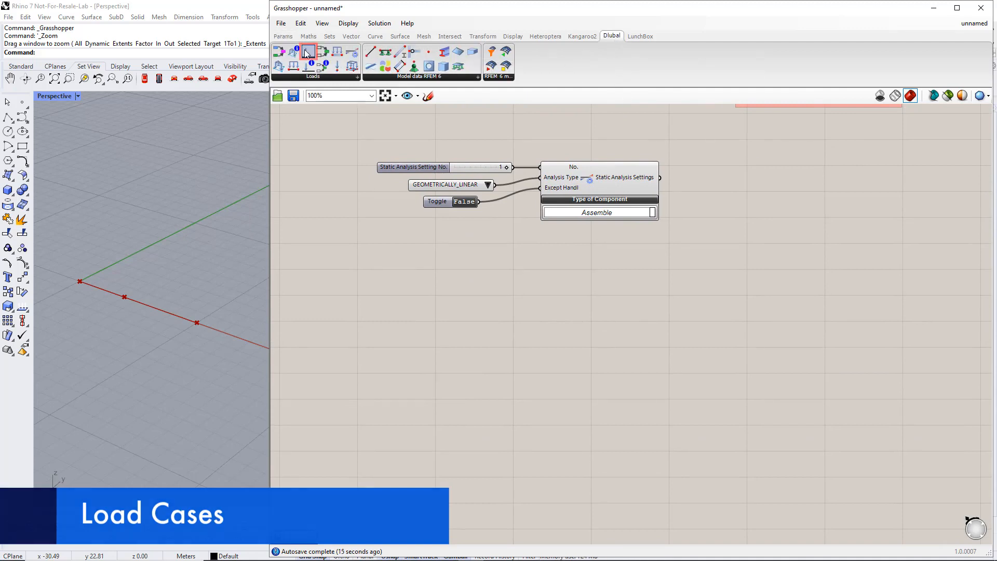
pyautogui.moveTo(307, 52); pyautogui.dragTo(665, 357)
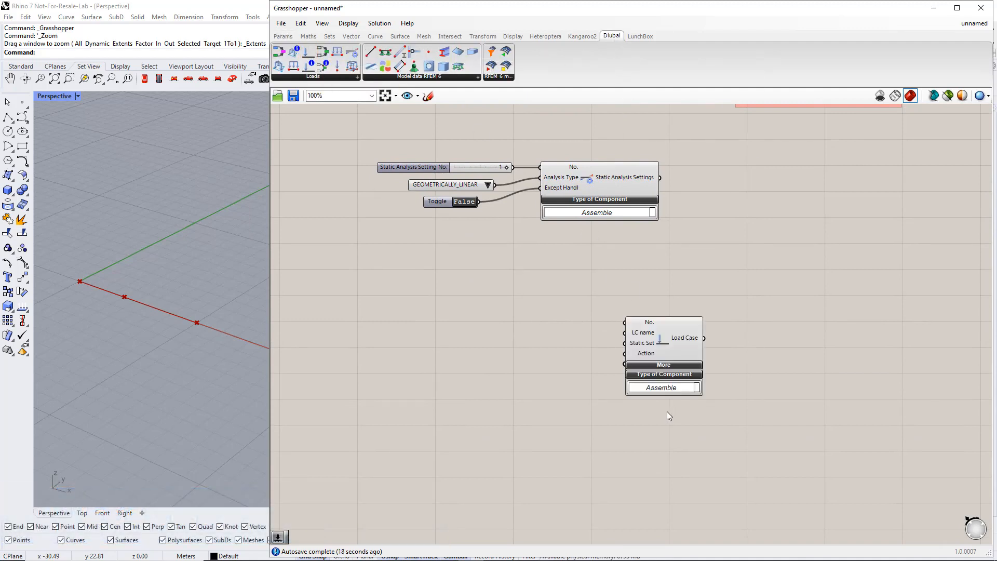
pyautogui.moveTo(667, 412); pyautogui.dragTo(679, 366, button='right')
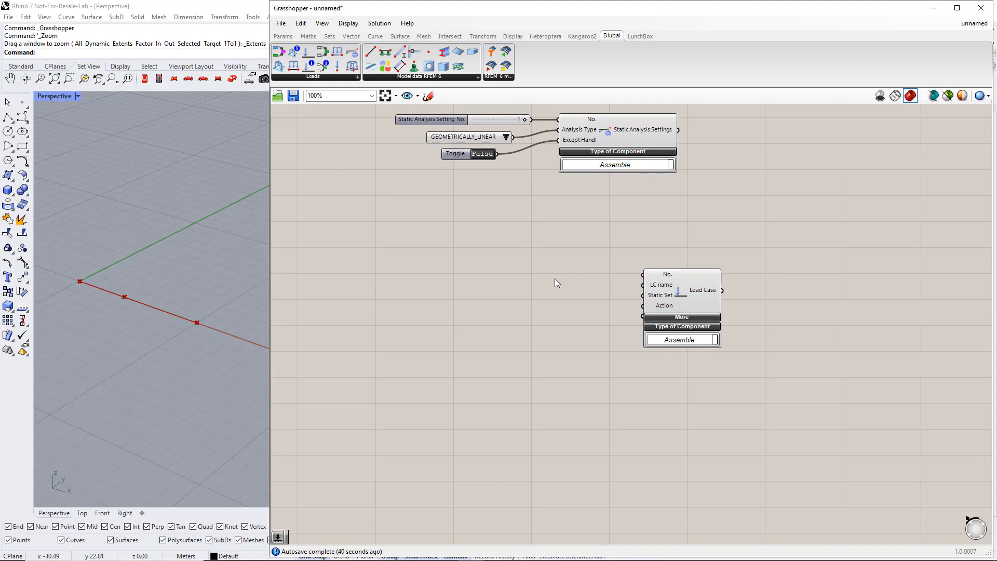
# Wire number sliders set to 1 into the Load Case No. and Static Set inputs
pyautogui.doubleClick(530, 270)
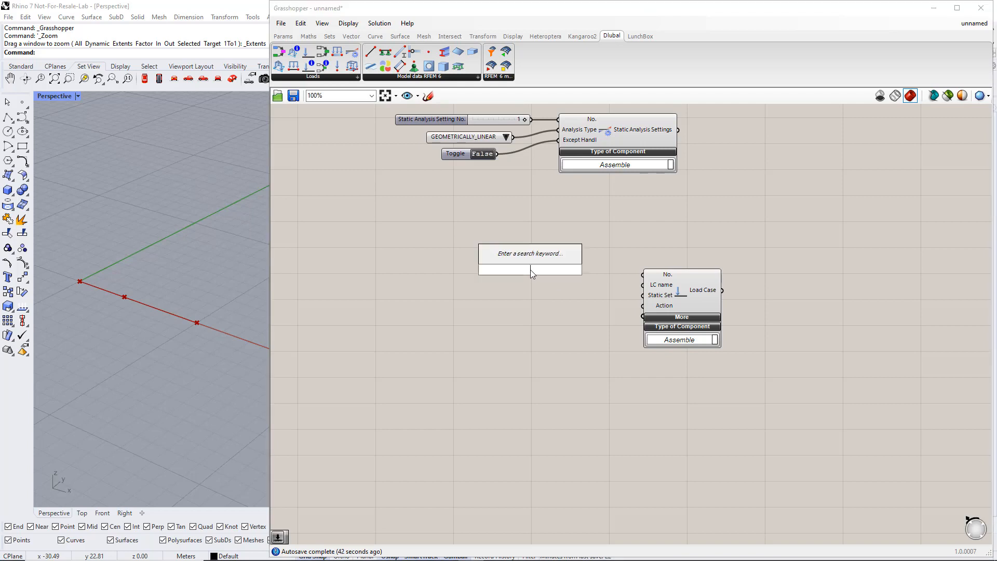
pyautogui.write('Number Slider')
pyautogui.press('Return')
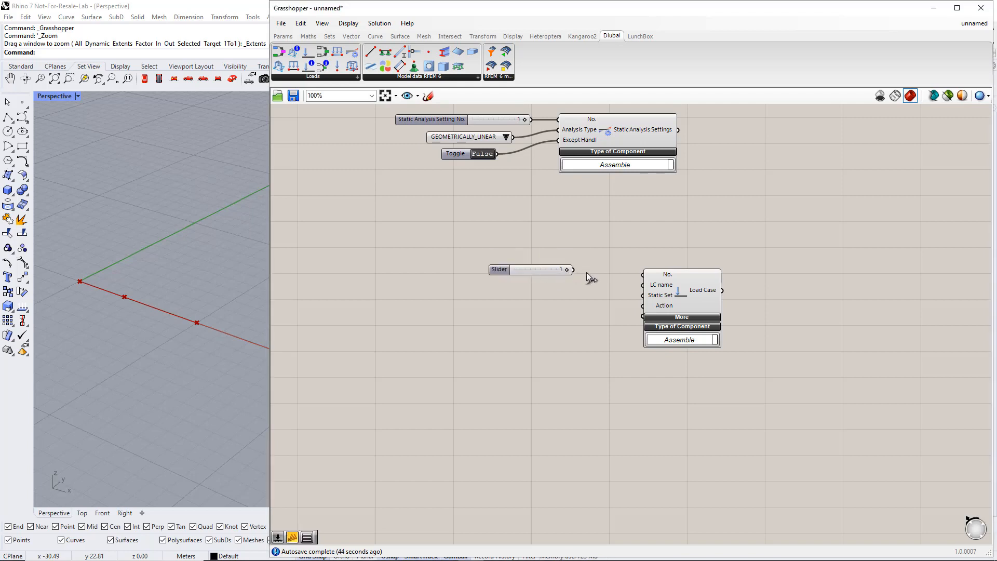
pyautogui.moveTo(587, 273); pyautogui.dragTo(642, 275)
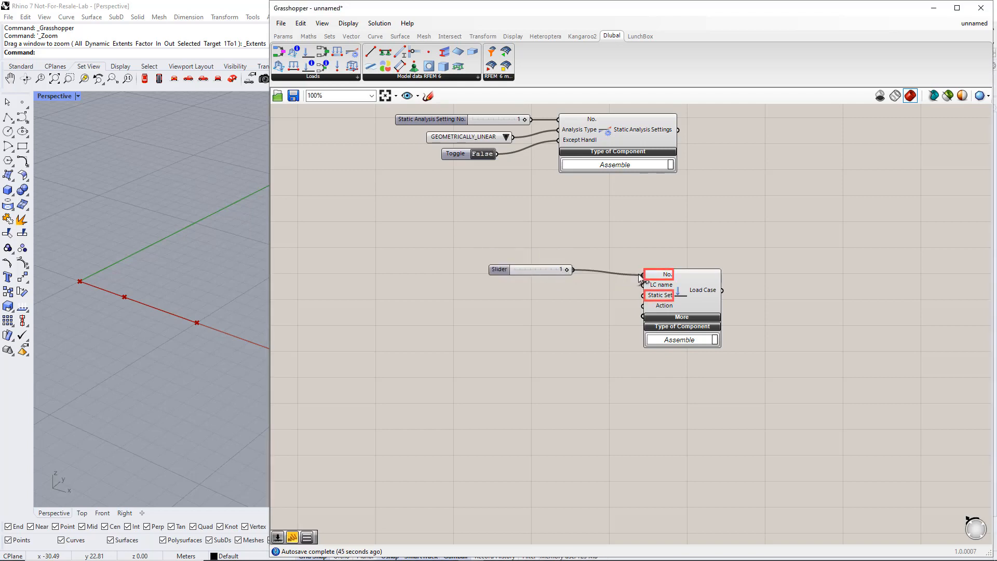
pyautogui.click(553, 270)
pyautogui.keyDown('alt'); pyautogui.moveTo(543, 271); pyautogui.dragTo(642, 295); pyautogui.keyUp('alt')
# Add a panel reading 'Self Weight' wired to the LC name input
pyautogui.click(283, 36)
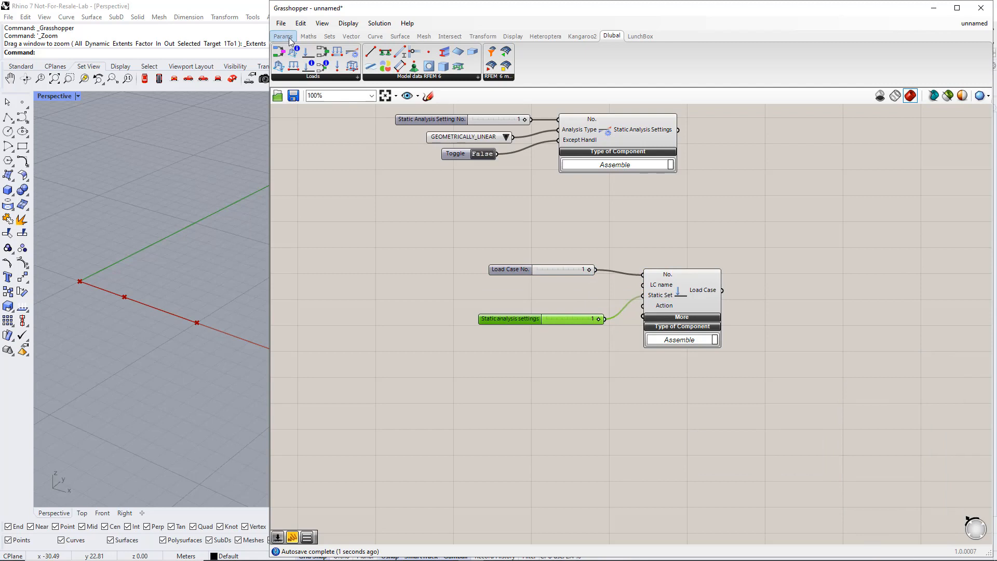
pyautogui.moveTo(519, 295); pyautogui.dragTo(521, 297)
pyautogui.doubleClick(523, 304)
pyautogui.write('Sel')
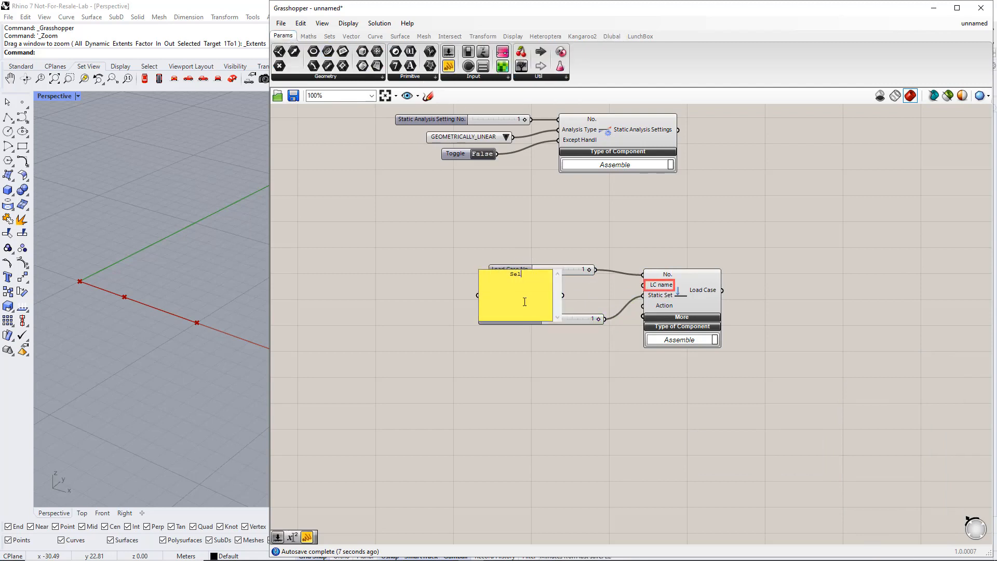
pyautogui.write('f Weight')
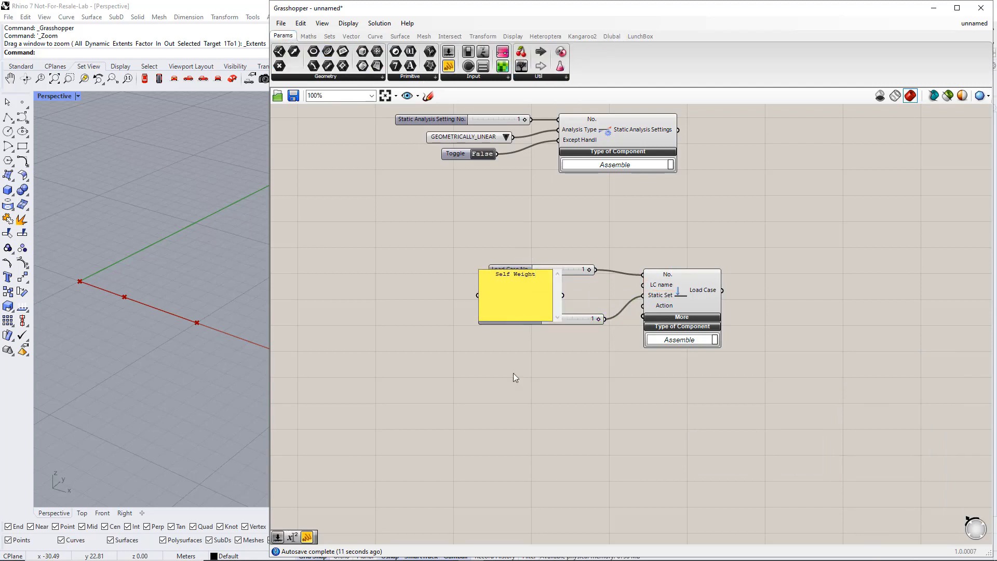
pyautogui.click(513, 373)
pyautogui.moveTo(559, 320); pyautogui.dragTo(636, 289)
pyautogui.moveTo(581, 316); pyautogui.dragTo(578, 308)
pyautogui.click(578, 329)
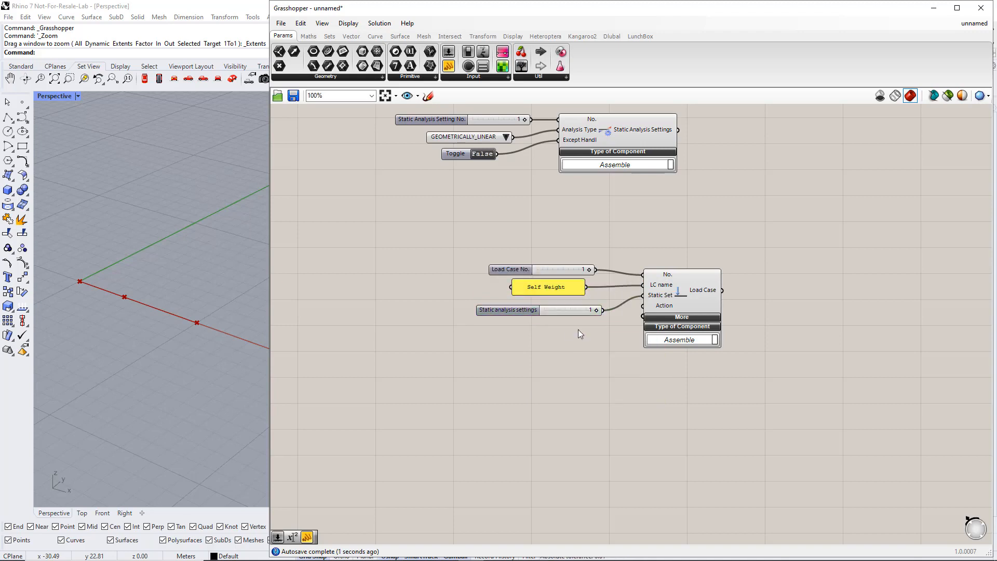
pyautogui.click(611, 36)
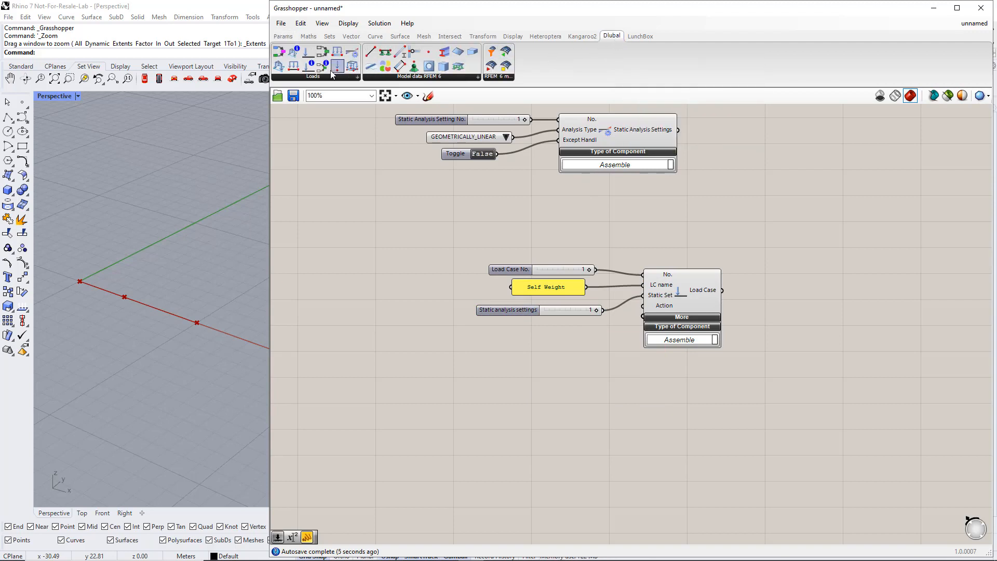
# Place a load case Classification component below the sliders
pyautogui.moveTo(310, 66); pyautogui.dragTo(440, 334)
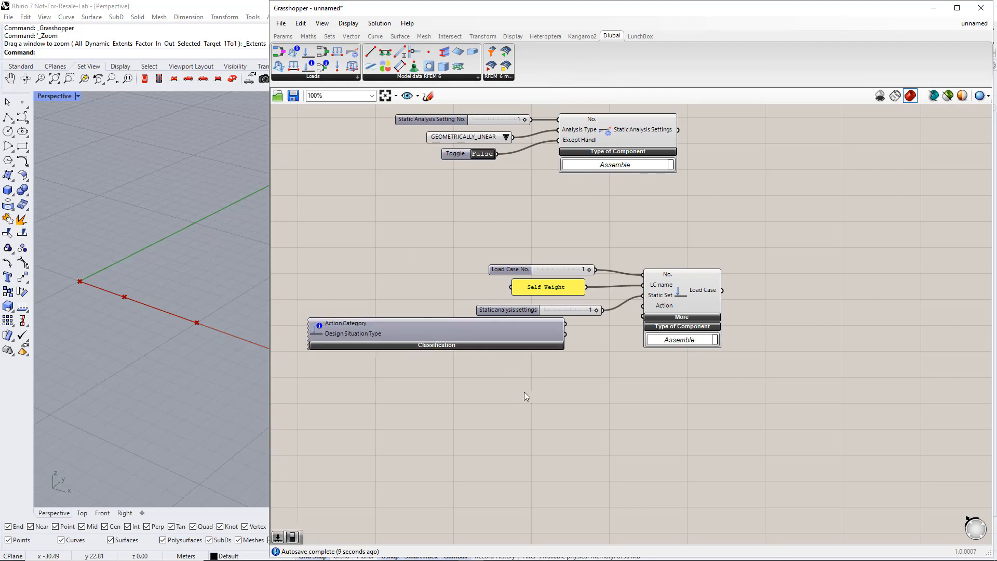
pyautogui.moveTo(524, 391); pyautogui.dragTo(551, 256, button='right')
pyautogui.click(513, 200)
pyautogui.moveTo(513, 200); pyautogui.dragTo(504, 202)
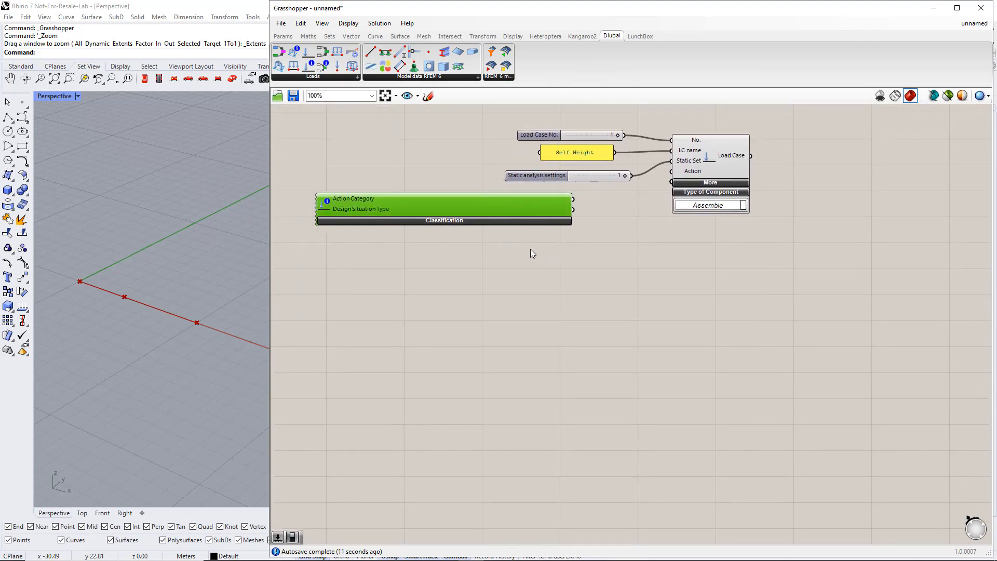
pyautogui.click(531, 248)
# Set EN 1990, Permanent | G, ULS (STR/GEO) Eq. 6.10 and wire it to Action
pyautogui.click(513, 222)
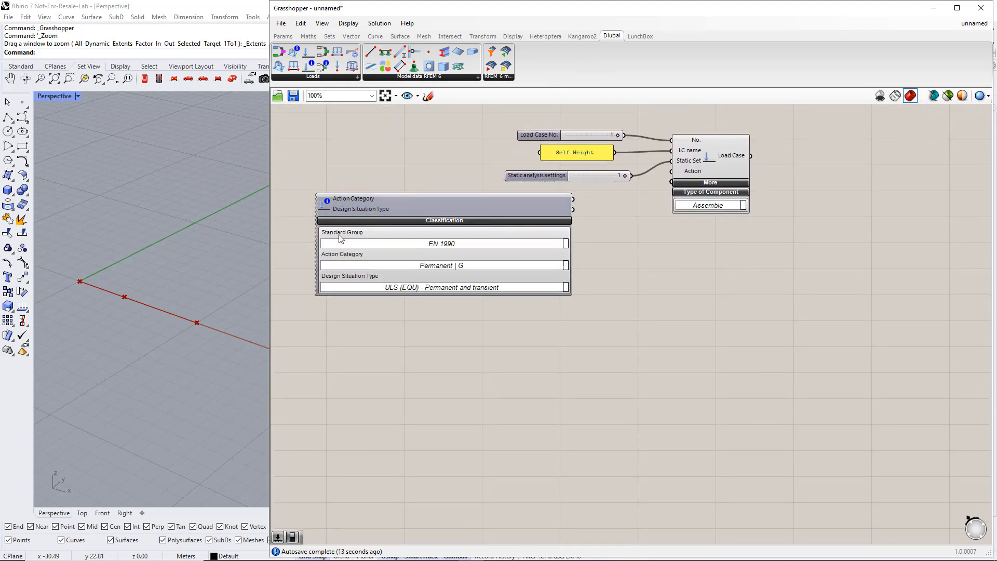
pyautogui.click(566, 244)
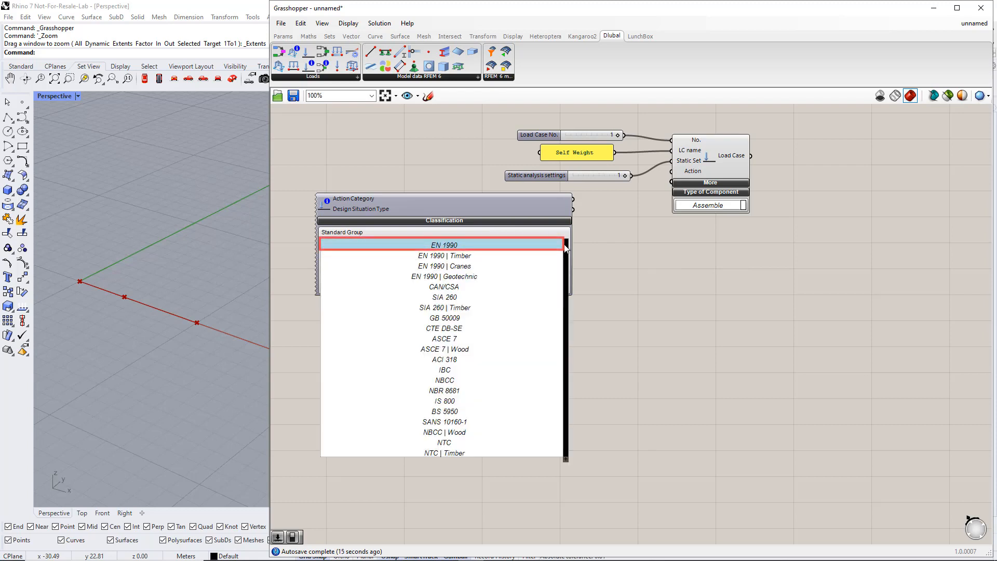
pyautogui.click(463, 246)
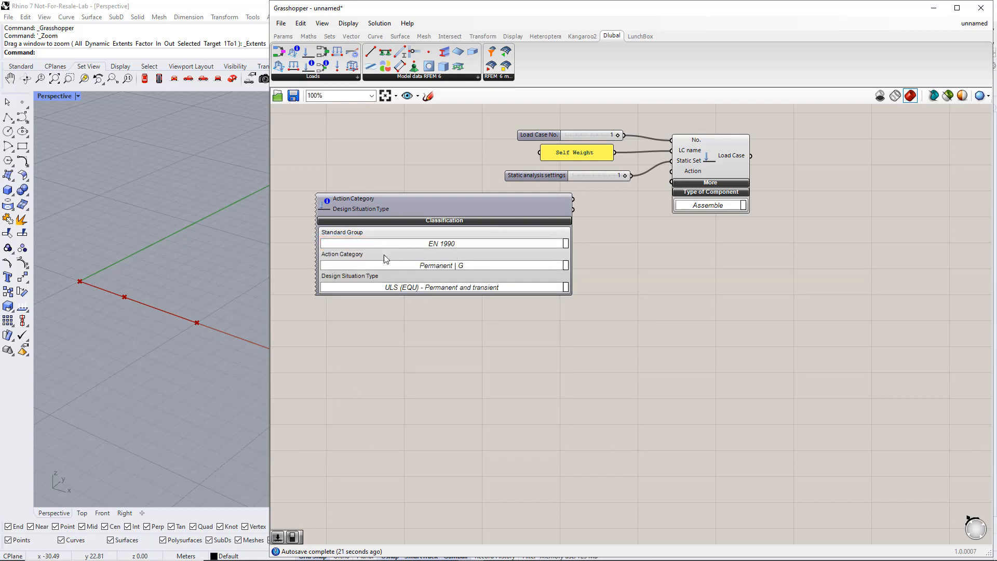
pyautogui.click(565, 266)
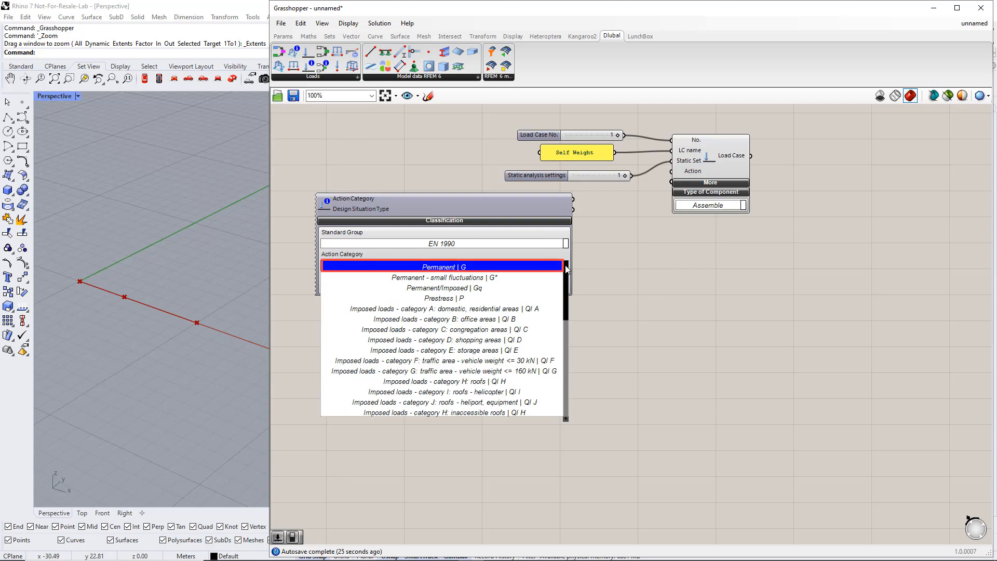
pyautogui.click(565, 266)
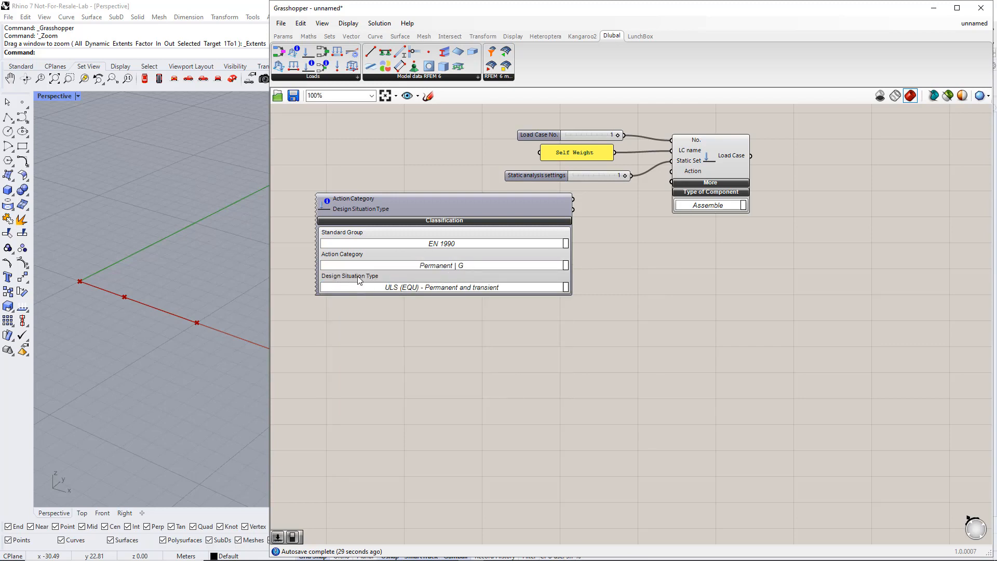
pyautogui.click(566, 287)
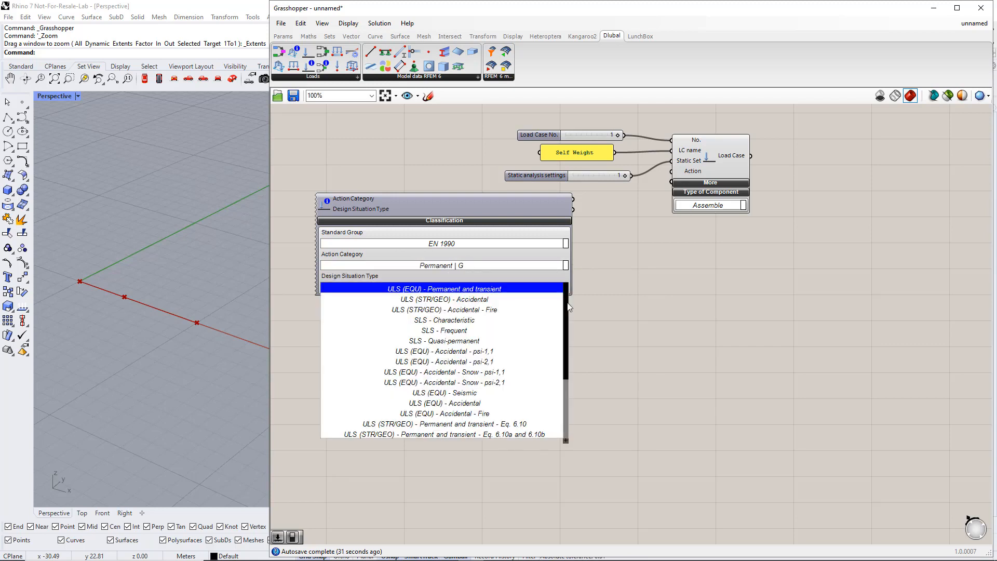
pyautogui.scroll(-2, 566, 353)
pyautogui.scroll(-2, 567, 359)
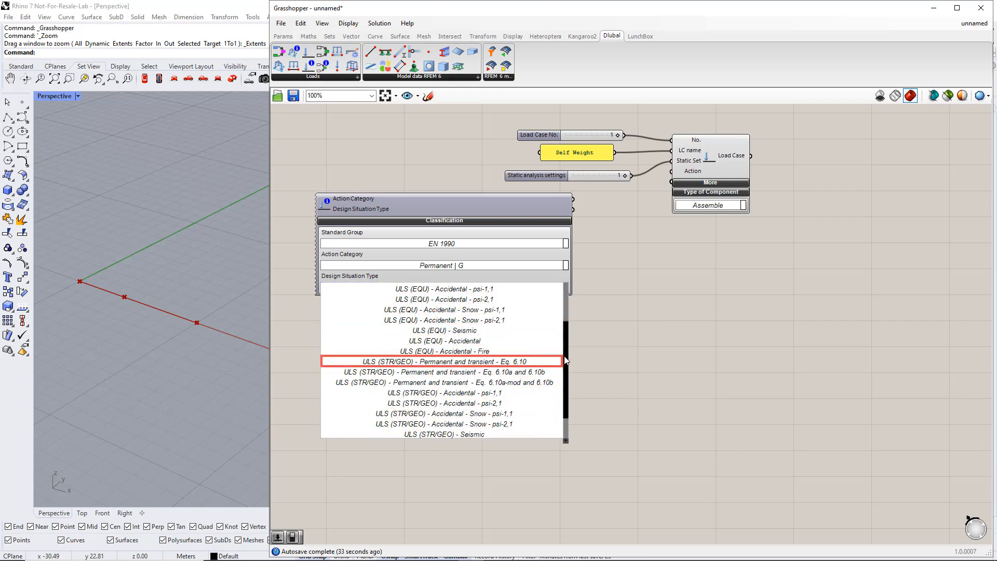
pyautogui.click(529, 361)
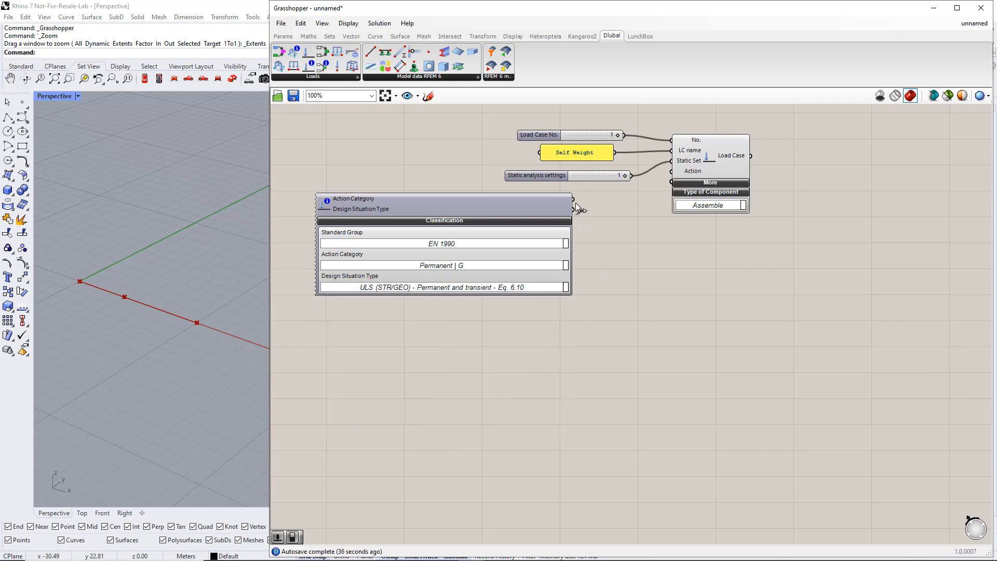
pyautogui.moveTo(573, 199); pyautogui.dragTo(670, 176)
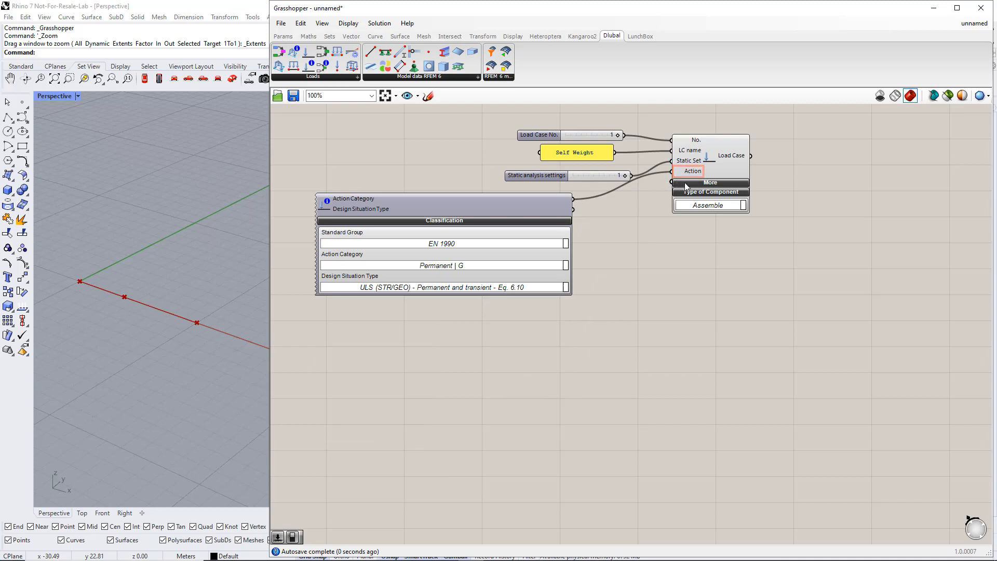
# Wire True Boolean toggles into the Load Case SW active and To Solve inputs
pyautogui.click(678, 182)
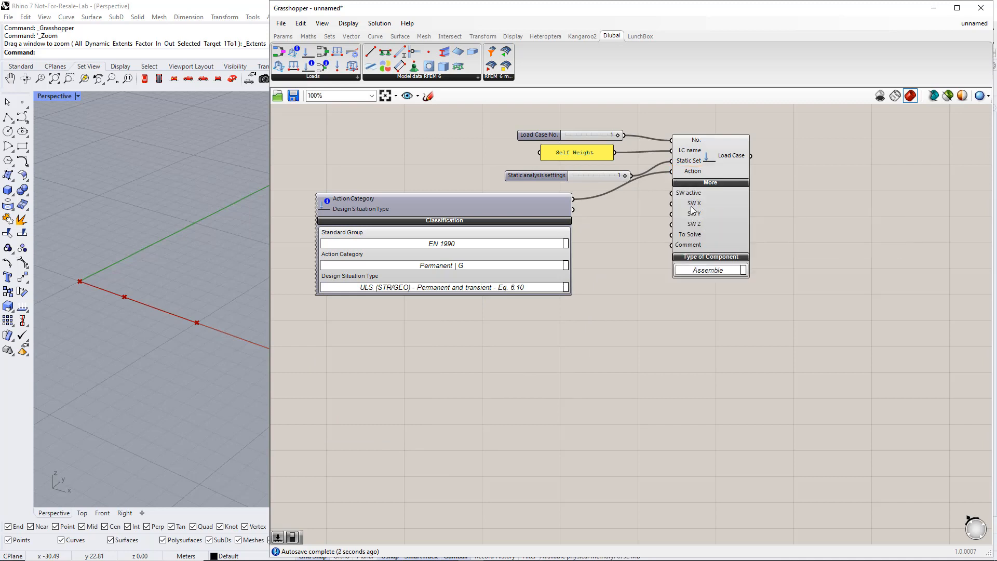
pyautogui.click(286, 36)
pyautogui.click(489, 79)
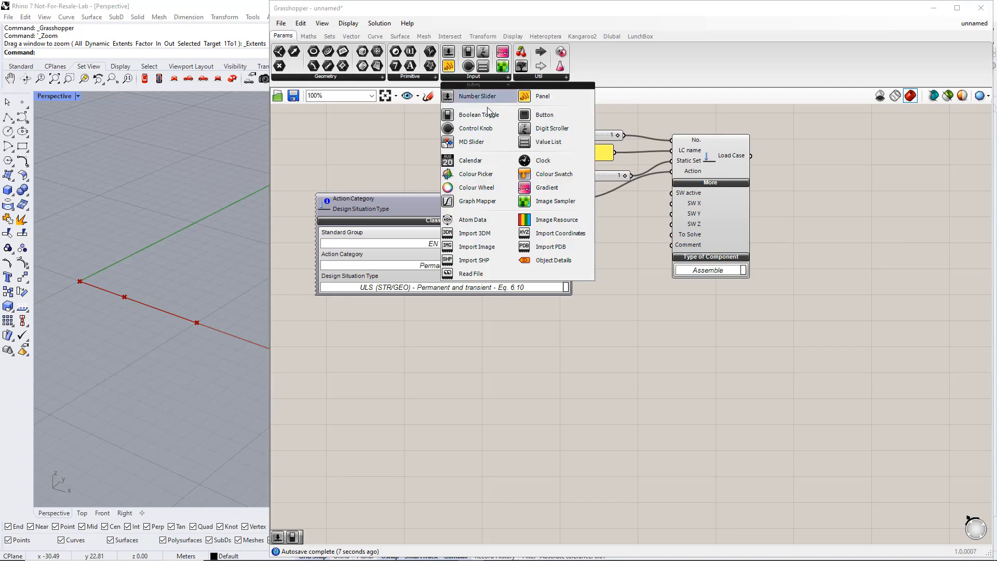
pyautogui.moveTo(488, 116); pyautogui.dragTo(689, 156)
pyautogui.scroll(2, 658, 247)
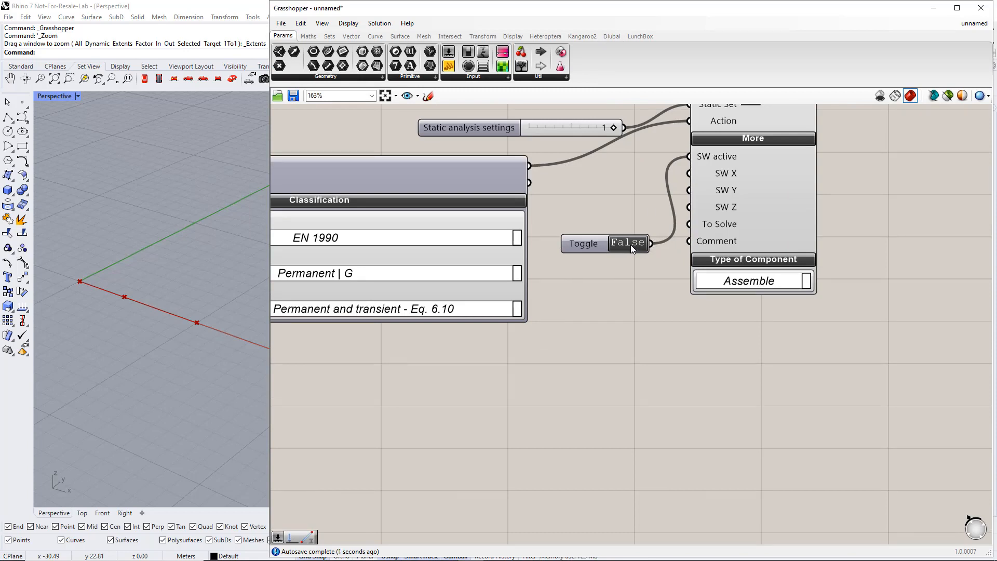
pyautogui.moveTo(590, 246); pyautogui.dragTo(688, 224)
# Duplicate the whole Self Weight load case group below the original
pyautogui.scroll(-3, 659, 309)
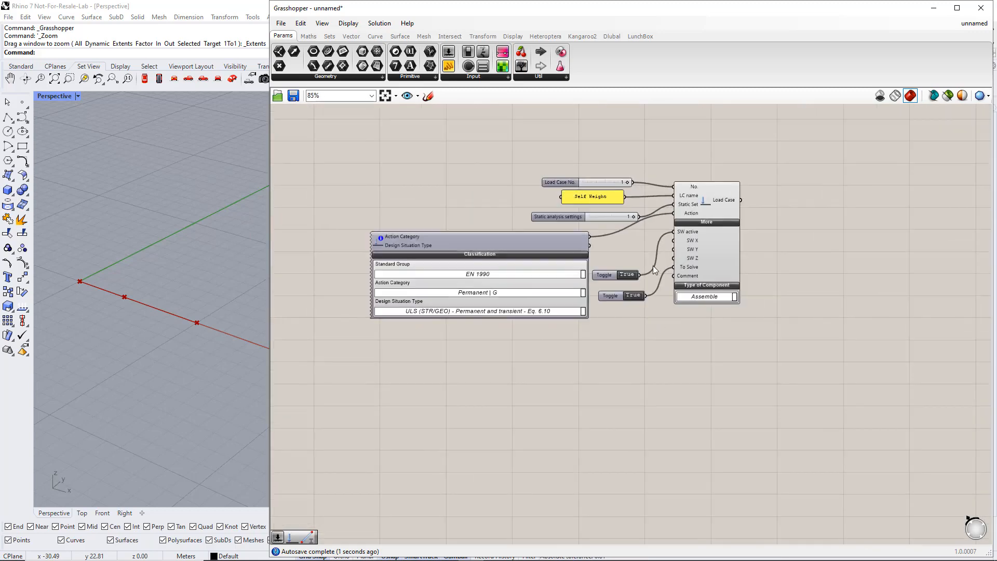
pyautogui.moveTo(768, 404); pyautogui.dragTo(348, 161)
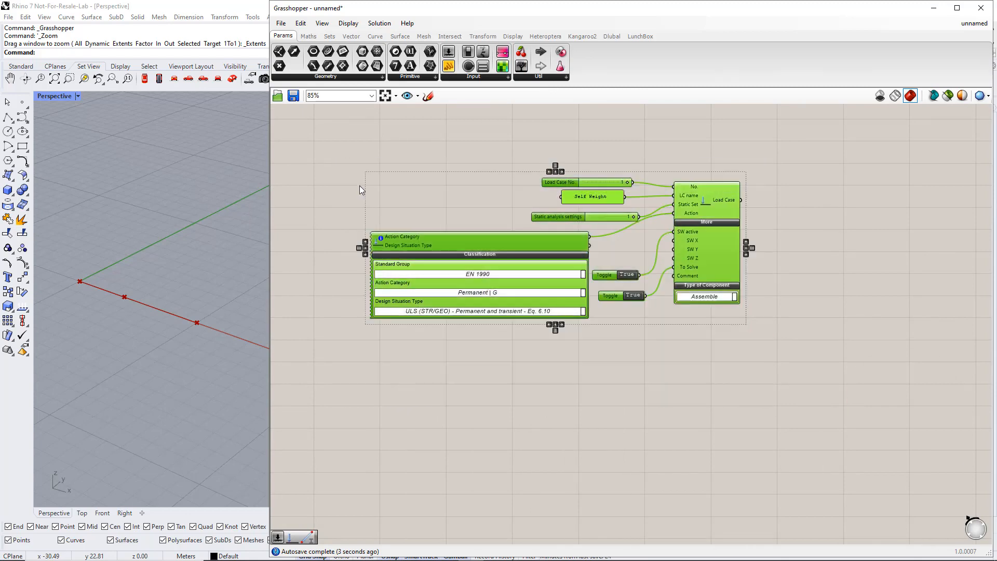
pyautogui.scroll(-2, 360, 190)
pyautogui.keyDown('alt'); pyautogui.moveTo(612, 240); pyautogui.dragTo(619, 375); pyautogui.keyUp('alt')
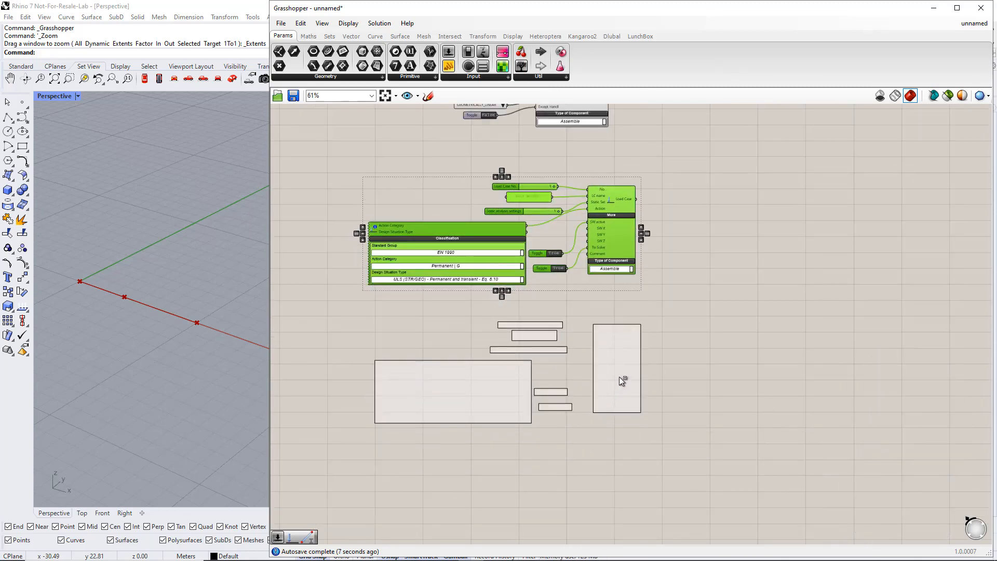
# Set the copied load case number to 2 and rename it 'Imposed Load'
pyautogui.click(562, 483)
pyautogui.scroll(3, 534, 313)
pyautogui.doubleClick(472, 195)
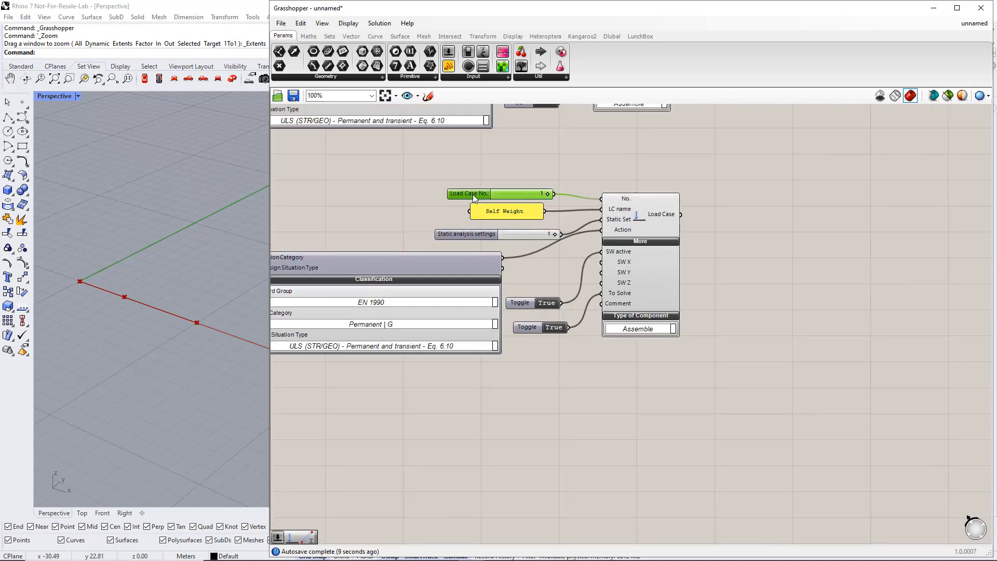
pyautogui.write('2')
pyautogui.press('Return')
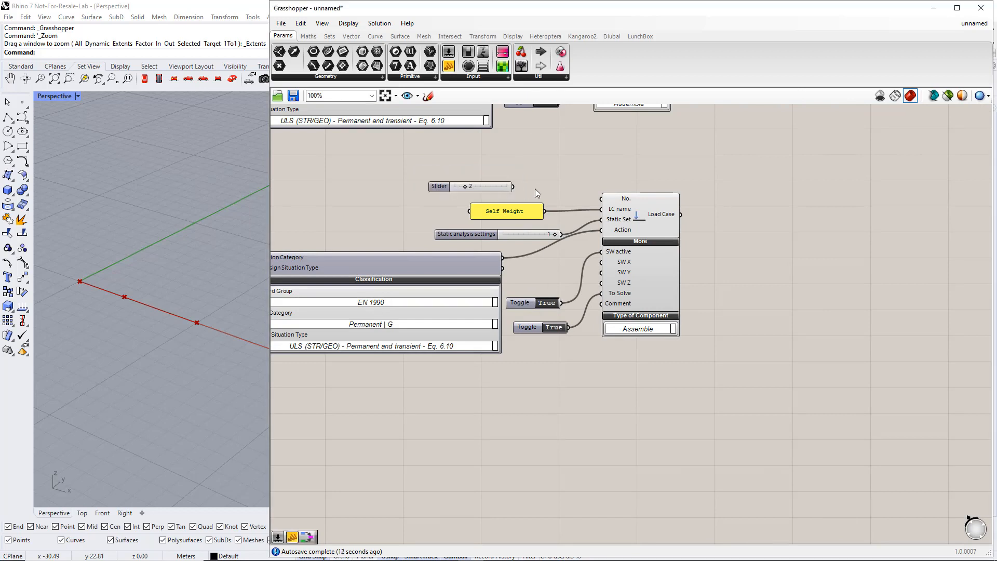
pyautogui.moveTo(535, 186); pyautogui.dragTo(601, 198)
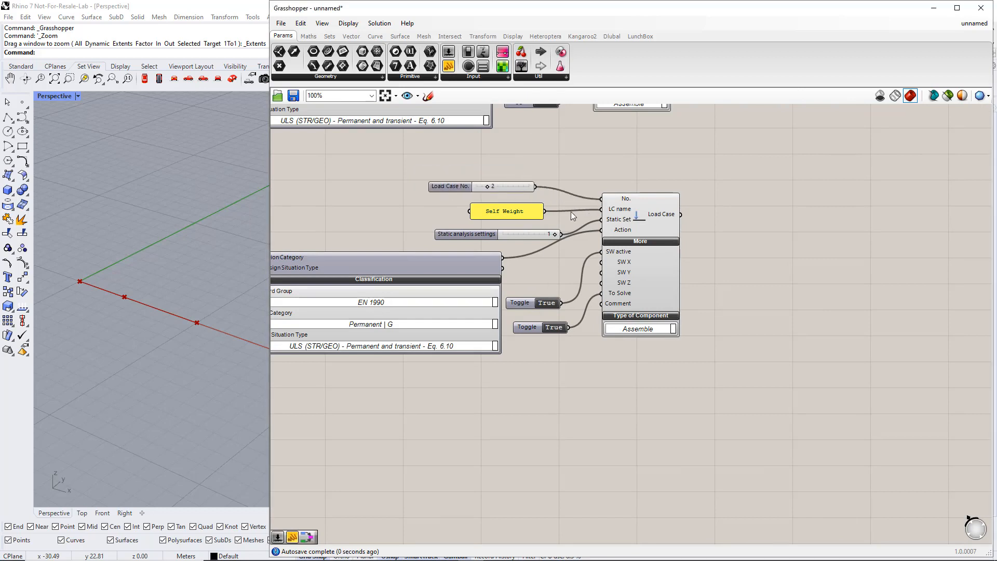
pyautogui.doubleClick(524, 207)
pyautogui.write('I')
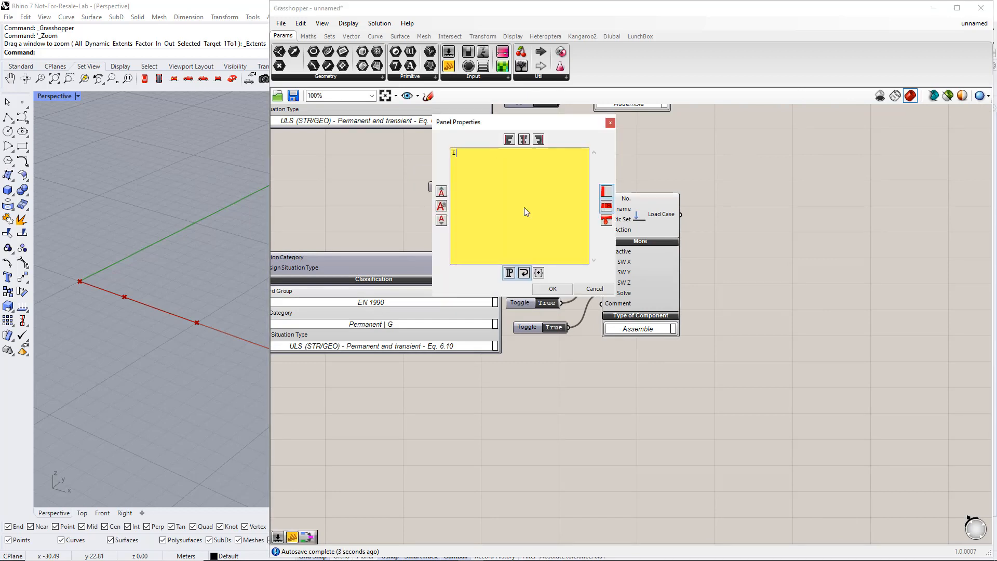
pyautogui.write('mposed Load')
pyautogui.click(549, 289)
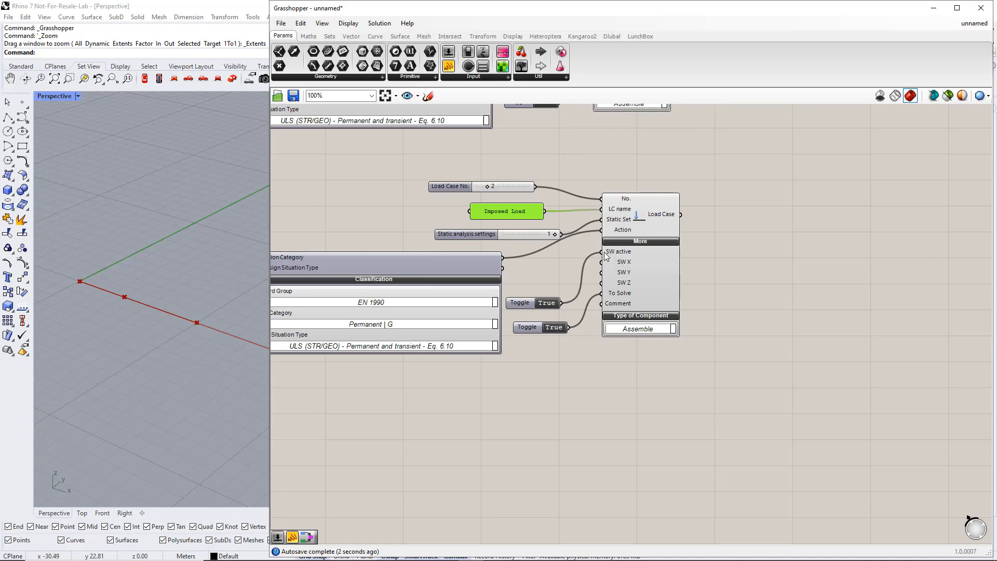
# Disconnect and delete the SW active toggle from the copied load case
pyautogui.keyDown('ctrl'); pyautogui.moveTo(601, 252); pyautogui.dragTo(580, 277); pyautogui.keyUp('ctrl')
pyautogui.keyDown('ctrl'); pyautogui.moveTo(560, 310); pyautogui.dragTo(558, 307); pyautogui.keyUp('ctrl')
pyautogui.click(527, 305)
pyautogui.press('Delete')
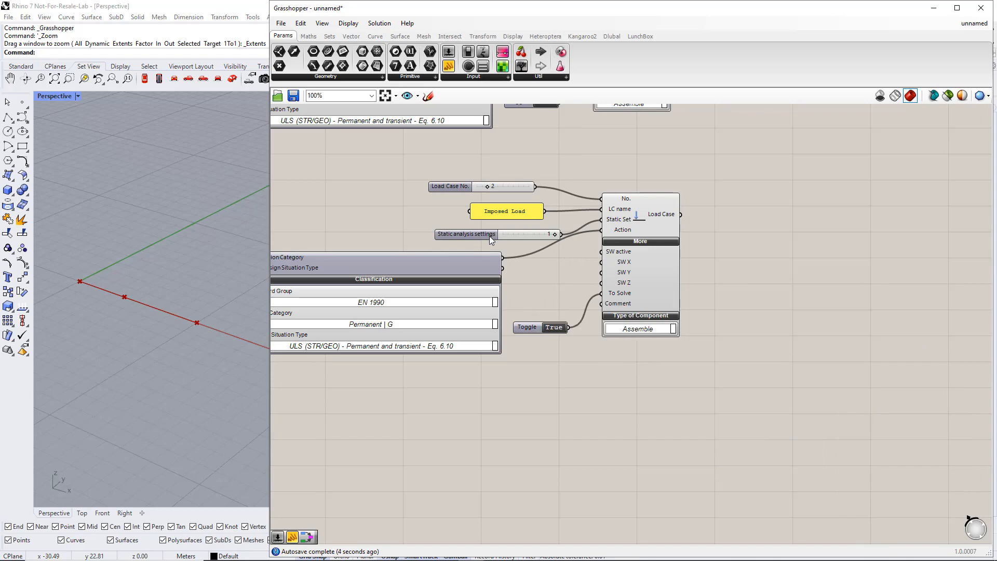
pyautogui.moveTo(489, 236); pyautogui.dragTo(476, 233)
# Change the action category to Imposed loads category A (QI A)
pyautogui.moveTo(565, 387); pyautogui.dragTo(583, 261, button='right')
pyautogui.scroll(-2, 625, 370)
pyautogui.scroll(1, 589, 338)
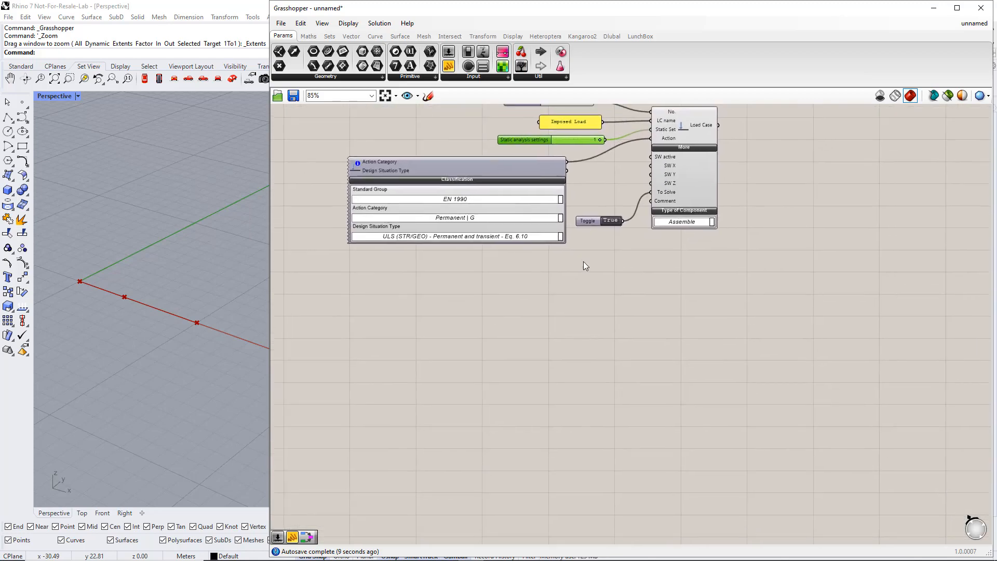
pyautogui.click(560, 219)
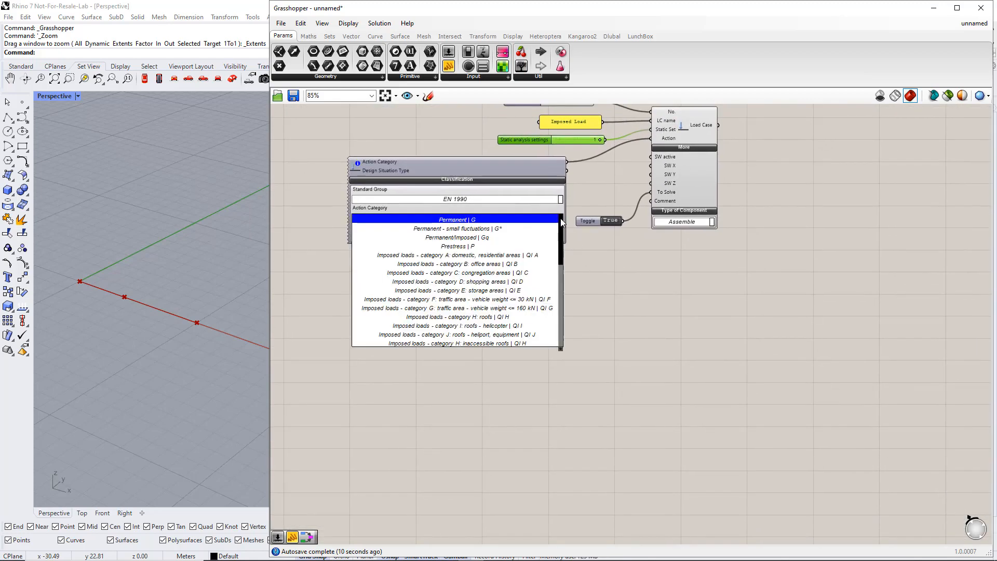
pyautogui.click(543, 255)
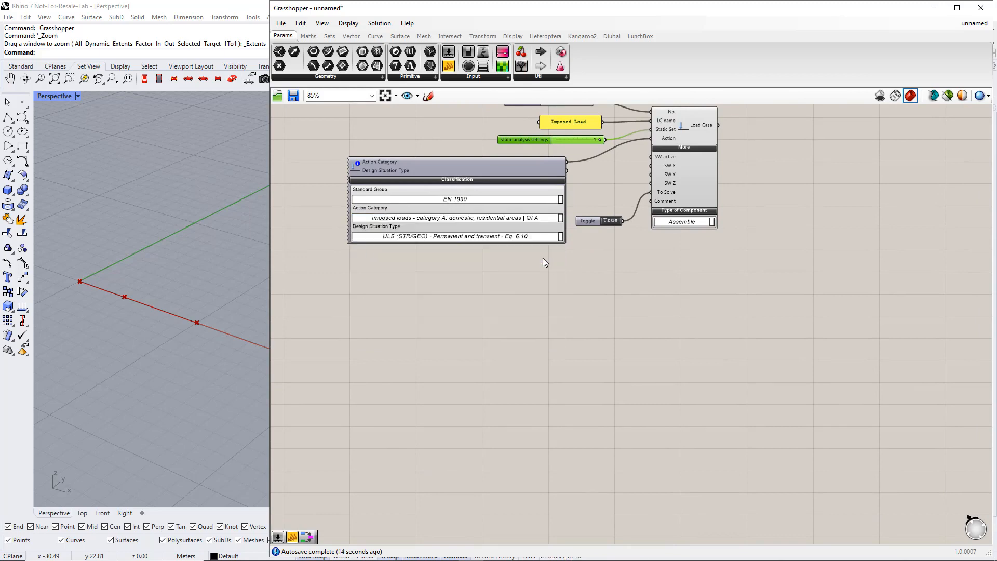
pyautogui.scroll(-5, 686, 288)
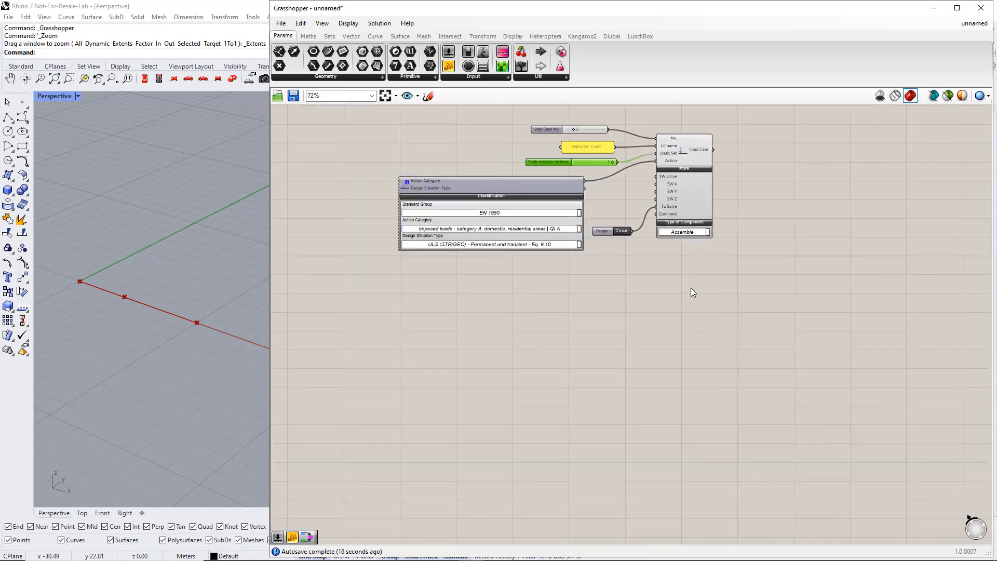
# Wire Static Analysis Settings and both Load Case outputs into the RFEM component's Input
pyautogui.moveTo(607, 129); pyautogui.dragTo(600, 343)
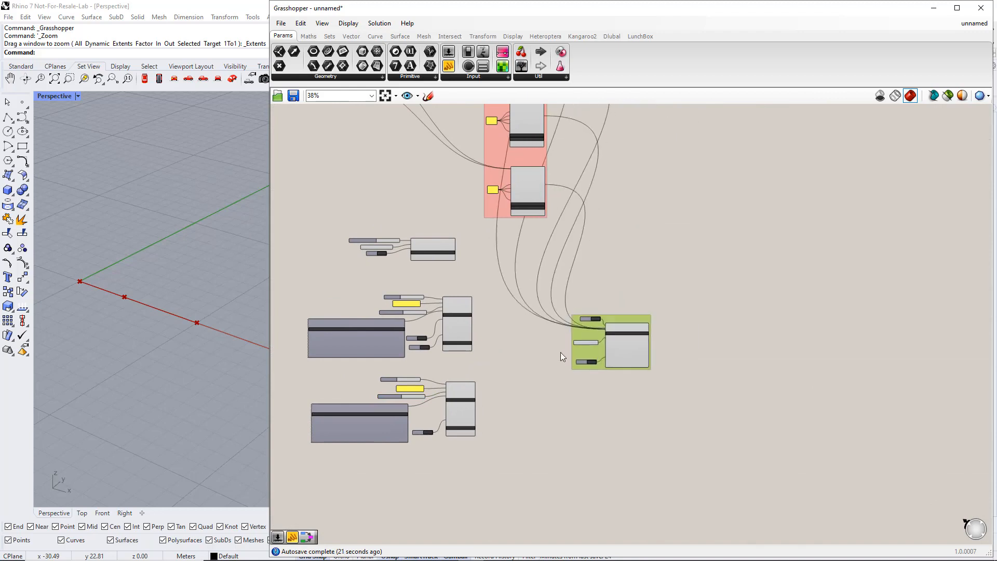
pyautogui.scroll(2, 555, 345)
pyautogui.keyDown('shift'); pyautogui.moveTo(488, 229); pyautogui.dragTo(640, 321); pyautogui.keyUp('shift')
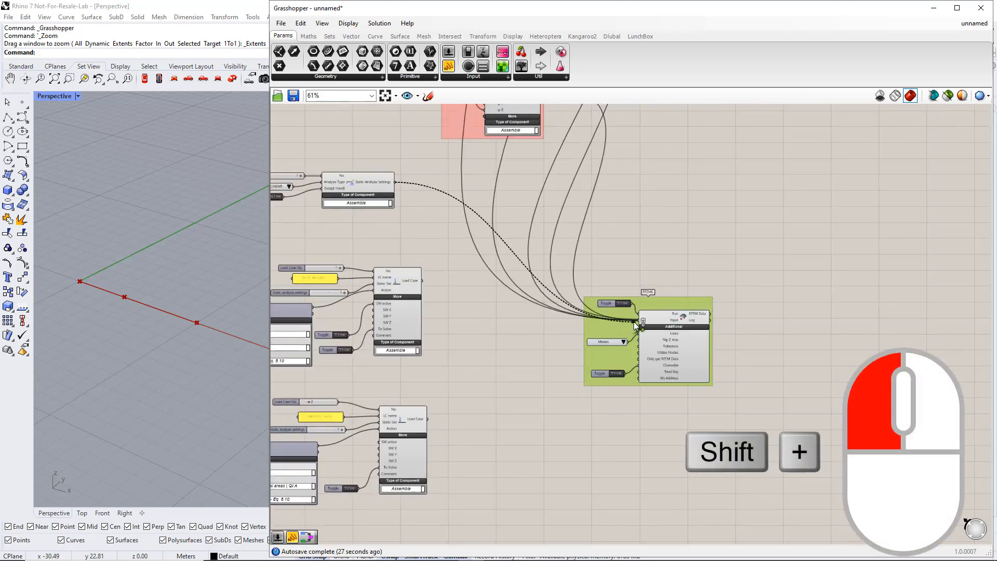
pyautogui.keyDown('shift'); pyautogui.moveTo(423, 280); pyautogui.dragTo(640, 320); pyautogui.keyUp('shift')
pyautogui.keyDown('shift'); pyautogui.moveTo(427, 419); pyautogui.dragTo(641, 322); pyautogui.keyUp('shift')
pyautogui.scroll(-5, 596, 426)
pyautogui.scroll(5, 606, 288)
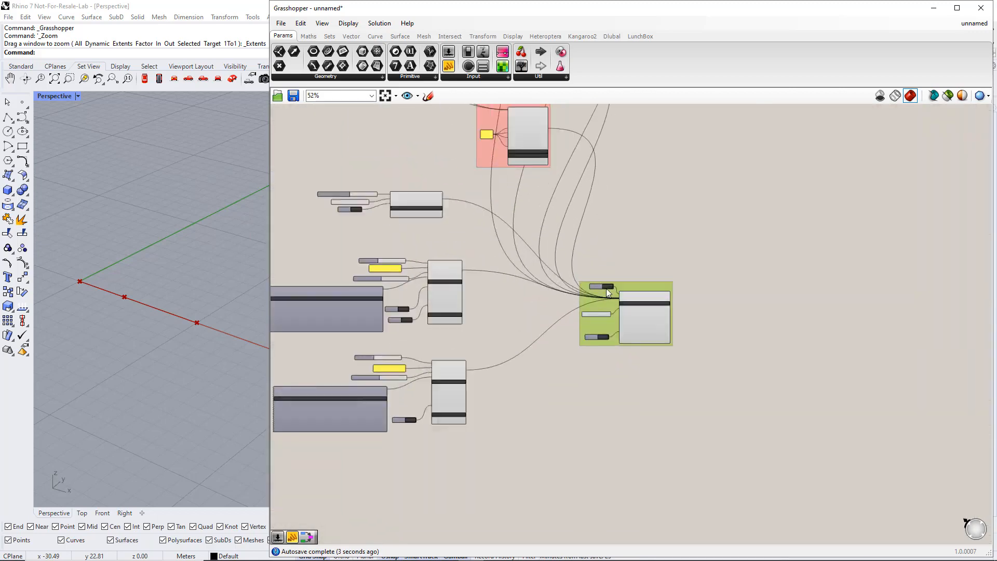
pyautogui.moveTo(543, 388); pyautogui.dragTo(572, 326, button='right')
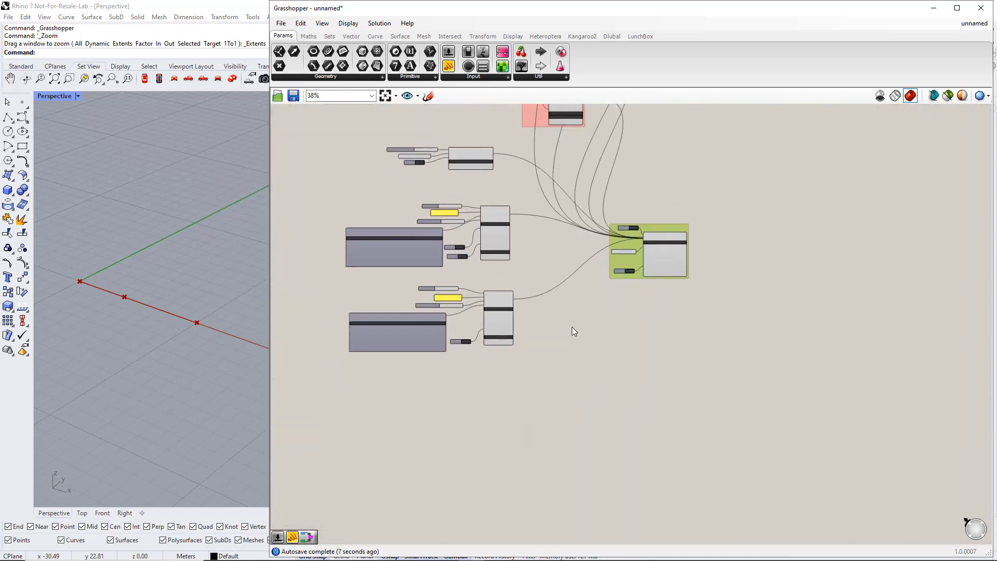
pyautogui.click(611, 36)
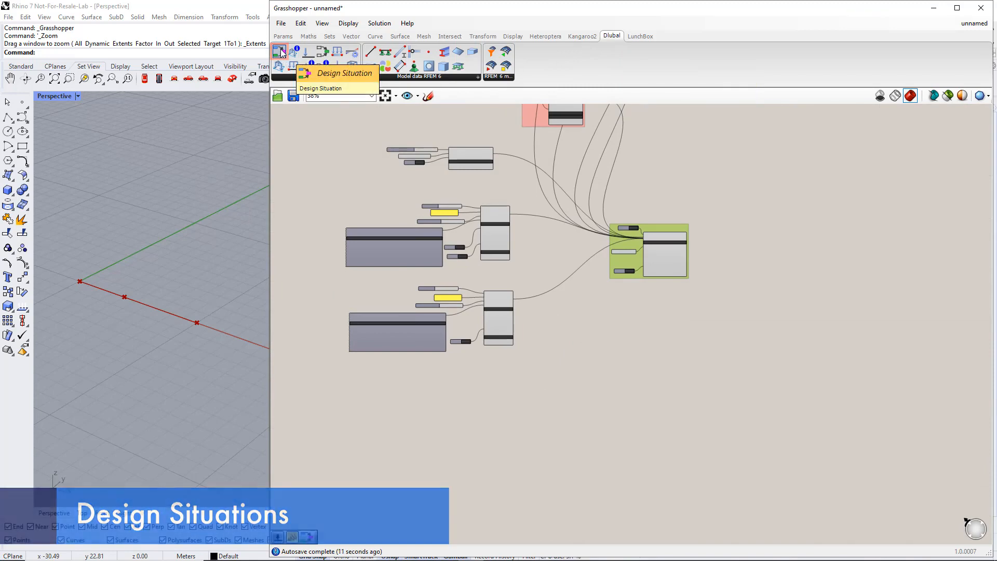
# Place a Design Situation component from the Dlubal Loads panel beneath the load cases
pyautogui.moveTo(280, 52); pyautogui.dragTo(550, 408)
pyautogui.scroll(3, 540, 441)
pyautogui.moveTo(540, 440); pyautogui.dragTo(649, 350, button='right')
pyautogui.click(654, 291)
pyautogui.moveTo(654, 292); pyautogui.dragTo(618, 283)
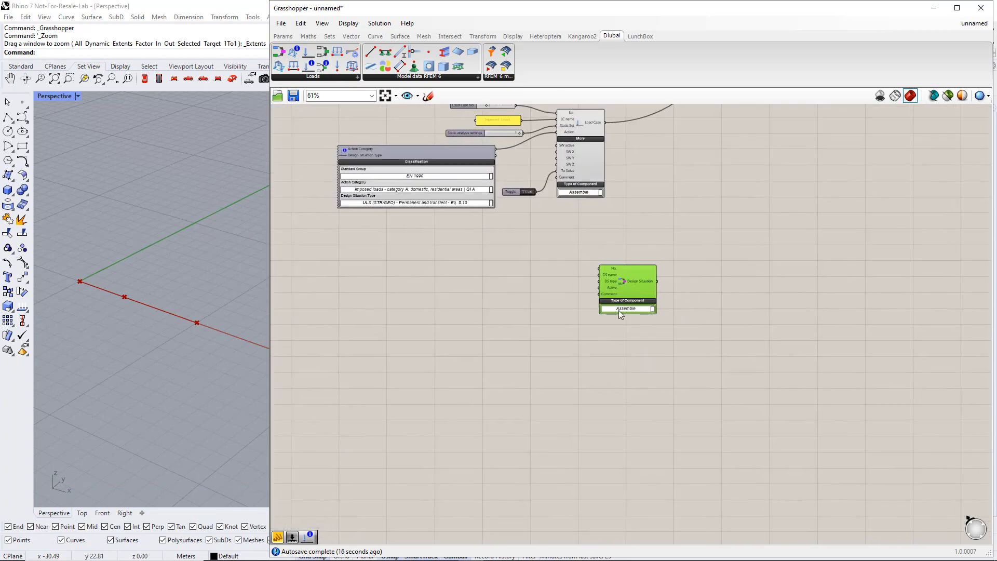
pyautogui.click(568, 334)
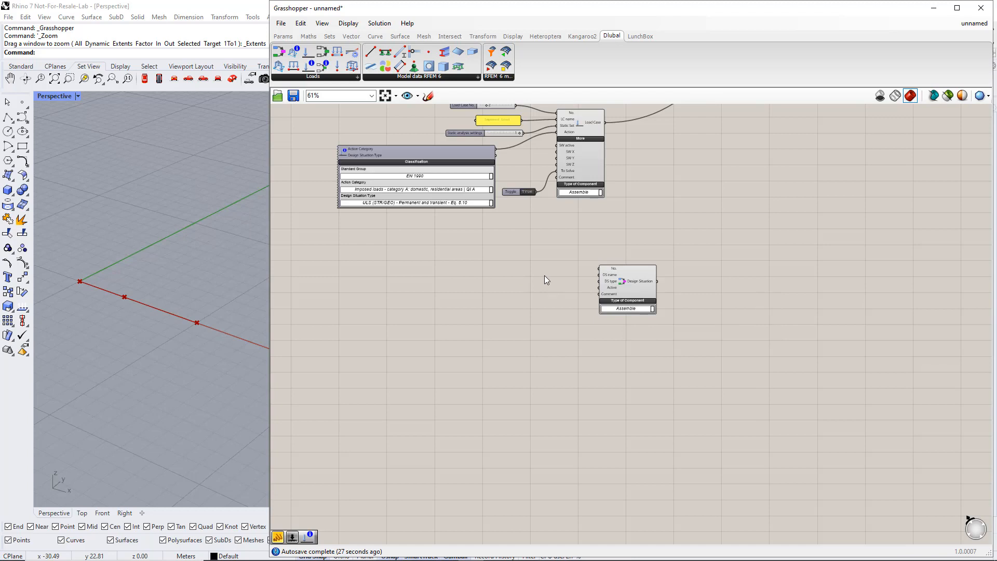
# Create a number slider with value 1 and wire it into the Design Situation's No. input
pyautogui.scroll(1, 559, 276)
pyautogui.doubleClick(506, 266)
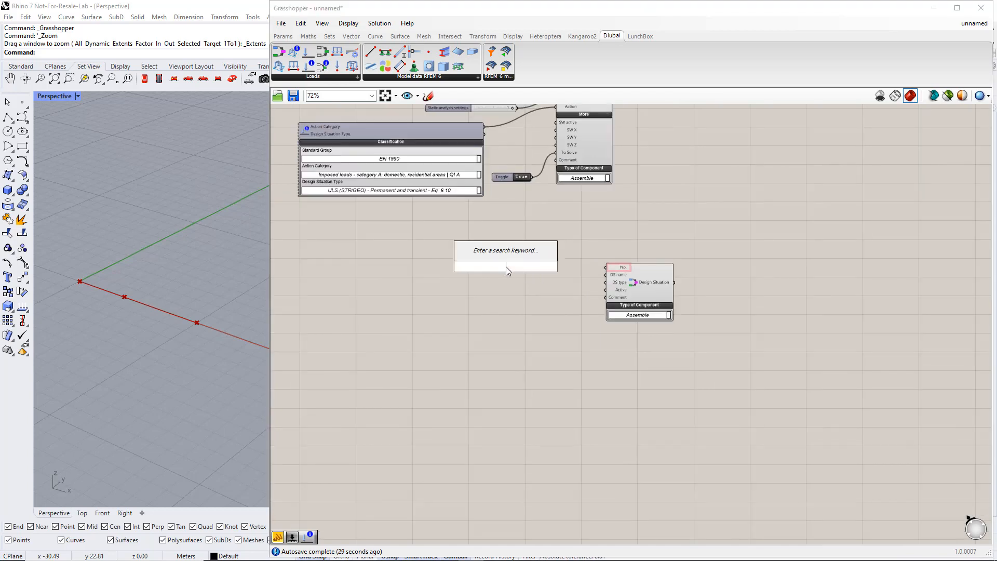
pyautogui.write('1')
pyautogui.press('Return')
pyautogui.moveTo(537, 266); pyautogui.dragTo(607, 267)
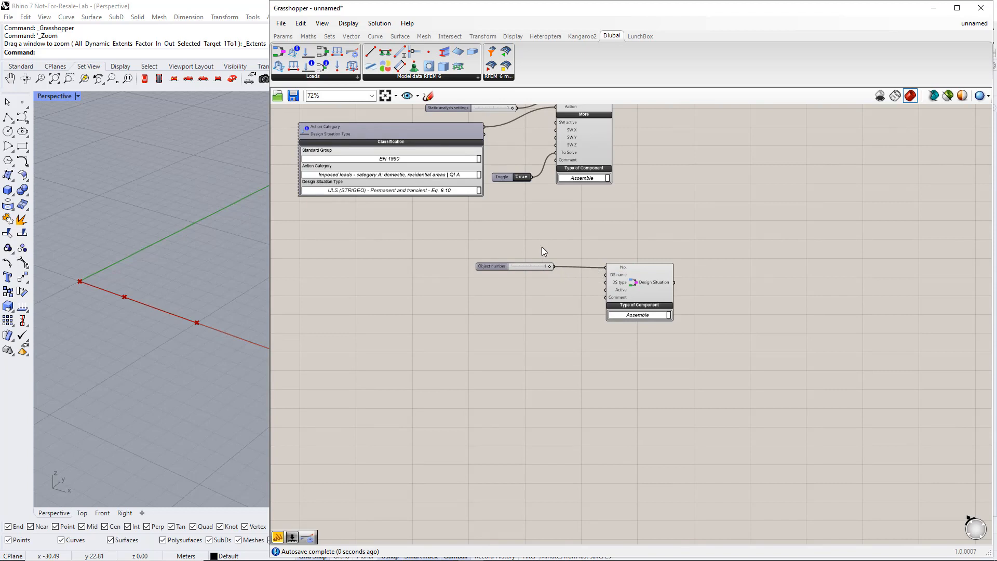
# Add a text panel reading ULS and wire it into the DS name input
pyautogui.click(283, 36)
pyautogui.moveTo(449, 65); pyautogui.dragTo(526, 289)
pyautogui.doubleClick(526, 290)
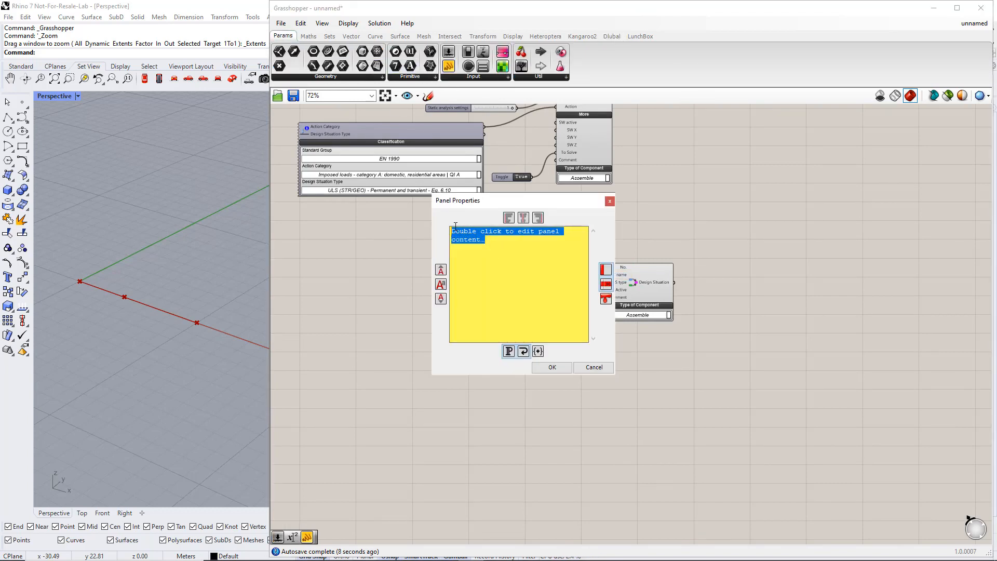
pyautogui.write('UL')
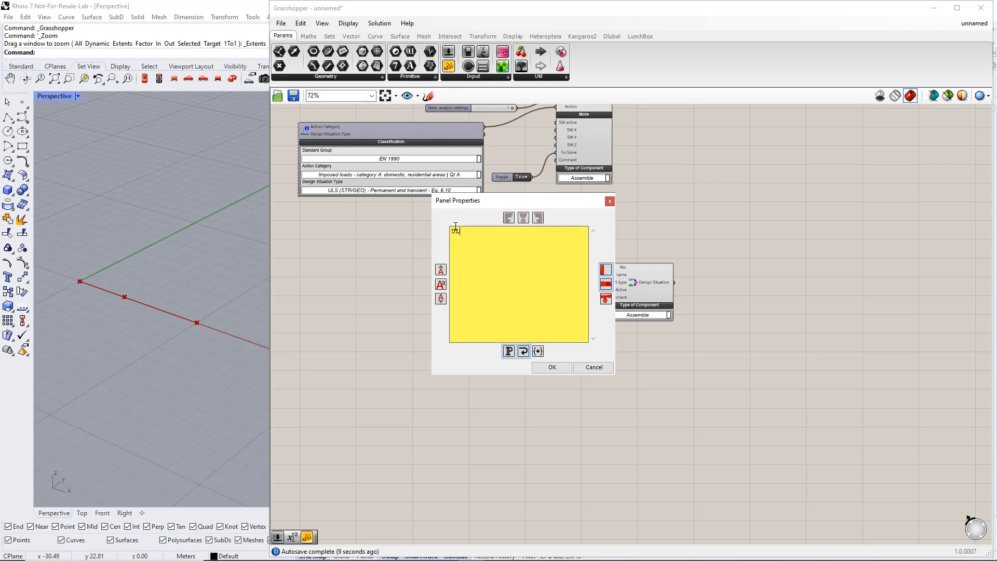
pyautogui.write('S')
pyautogui.click(552, 366)
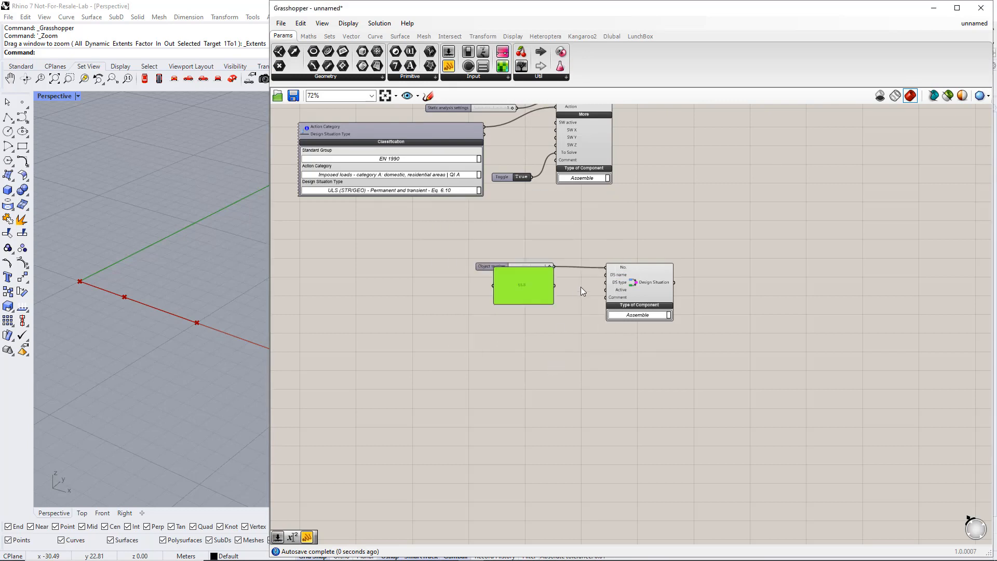
pyautogui.scroll(3, 537, 311)
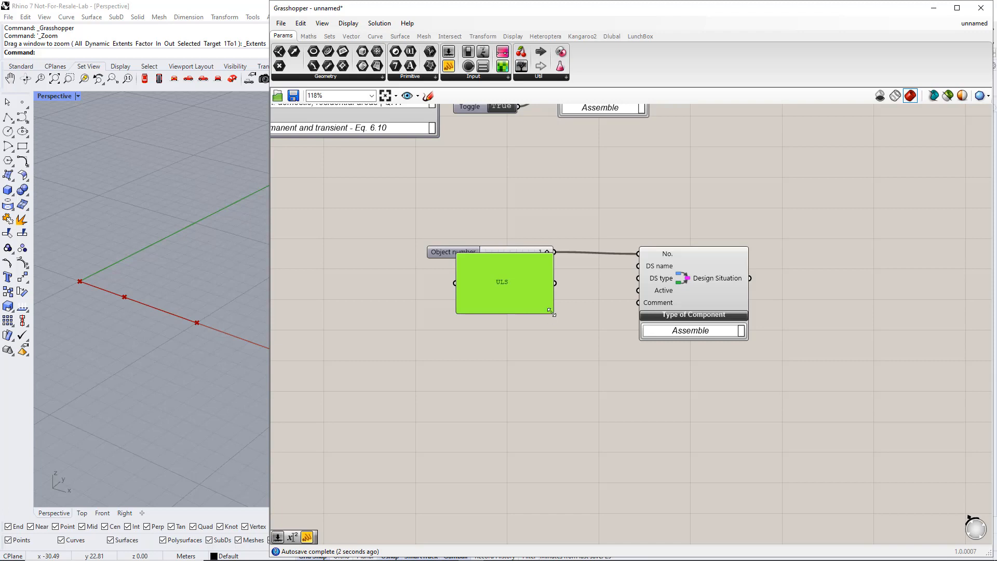
pyautogui.moveTo(553, 314); pyautogui.dragTo(540, 285)
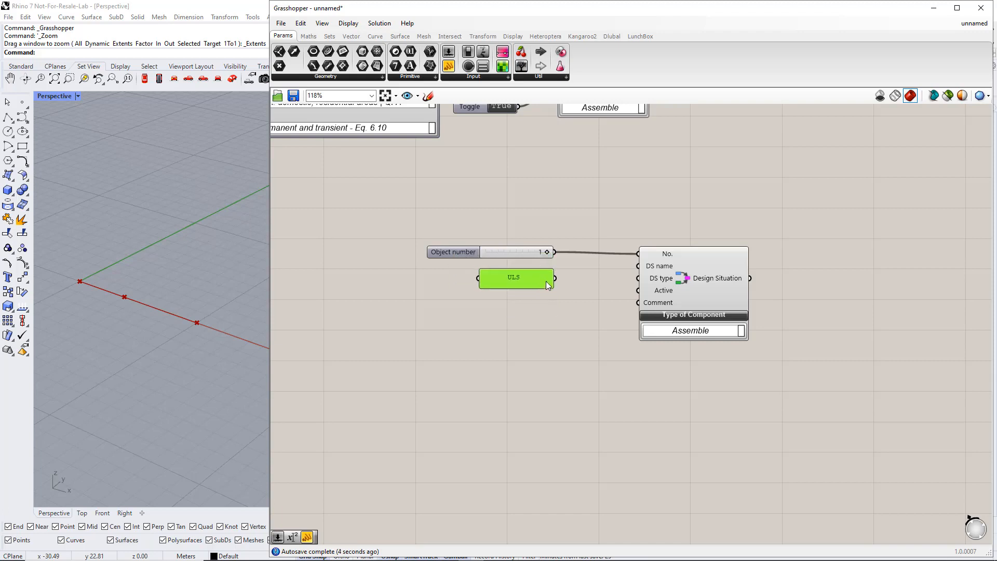
pyautogui.moveTo(605, 271); pyautogui.dragTo(639, 266)
pyautogui.moveTo(537, 278); pyautogui.dragTo(536, 273)
pyautogui.click(621, 292)
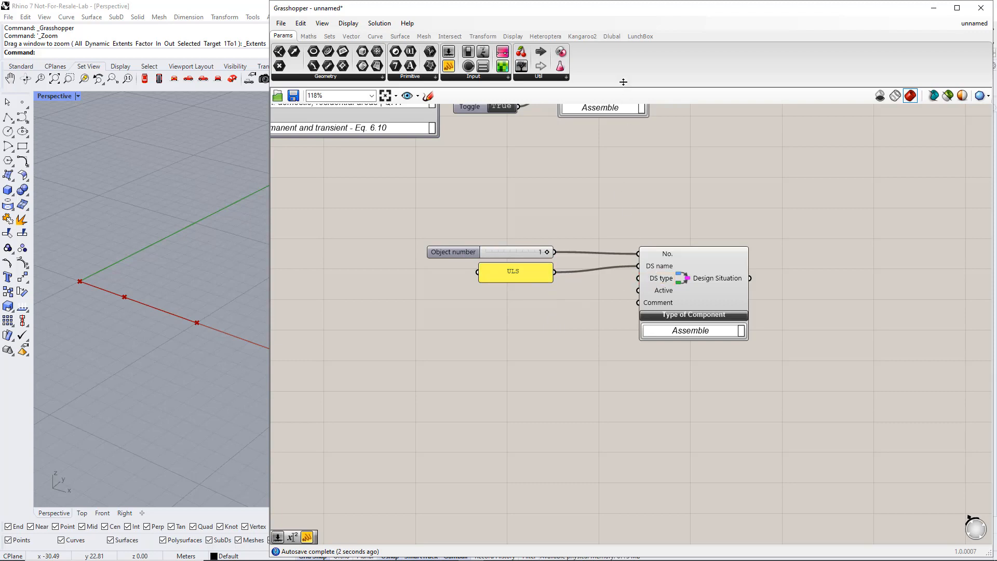
# Place a Design Situation Type component beside the Design Situation
pyautogui.click(611, 36)
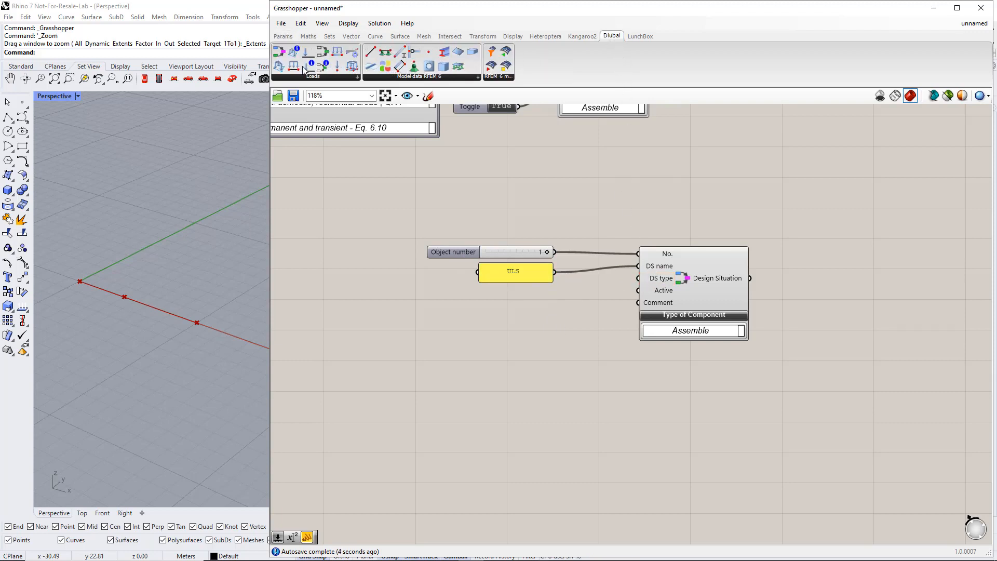
pyautogui.click(309, 67)
pyautogui.click(418, 338)
pyautogui.moveTo(445, 374); pyautogui.dragTo(553, 298, button='right')
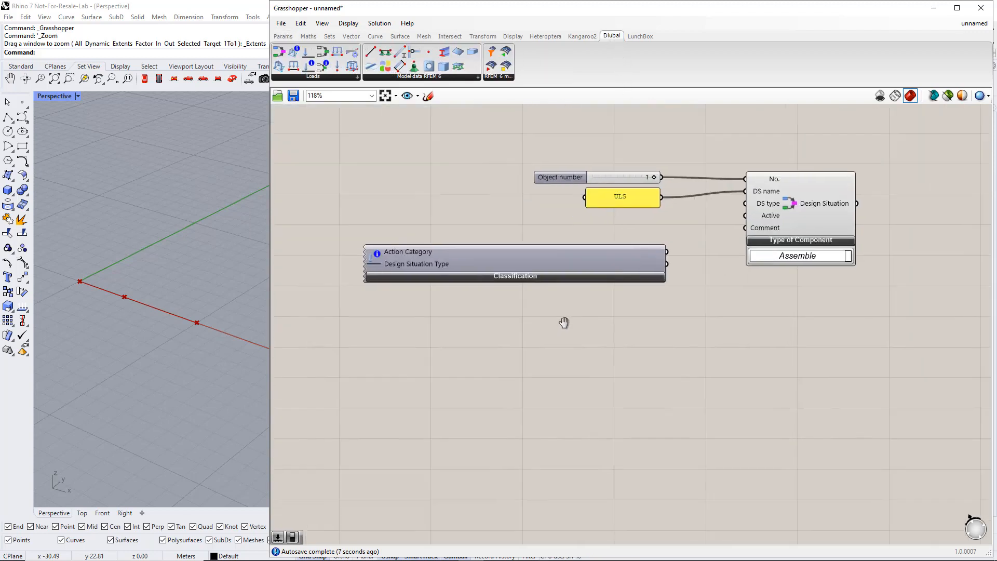
# Set the classification to EN 1990, Permanent | G, ULS (STR/GEO) - Permanent and transient - Eq. 6.10
pyautogui.click(556, 279)
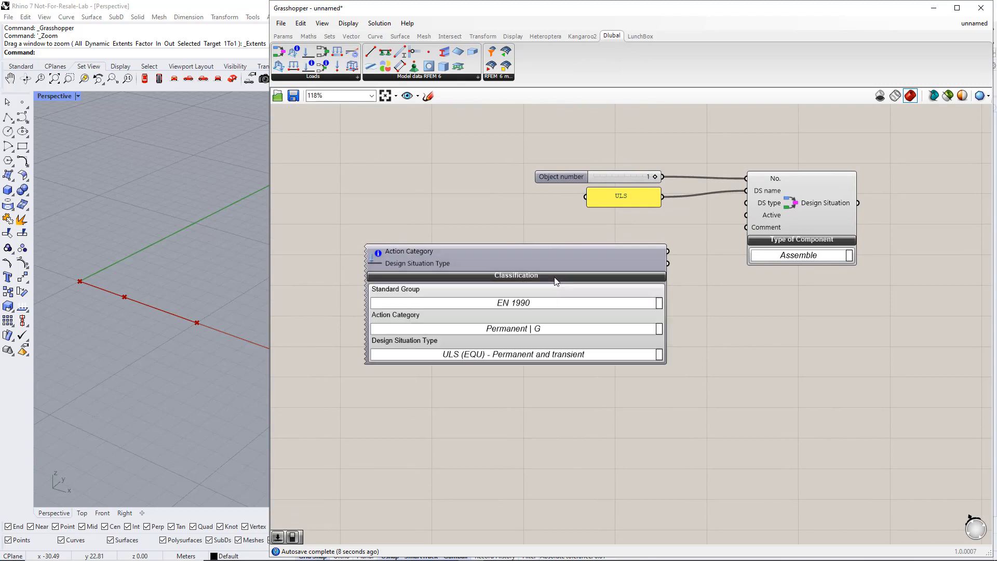
pyautogui.click(659, 305)
pyautogui.click(617, 306)
pyautogui.moveTo(675, 407); pyautogui.dragTo(632, 247, button='right')
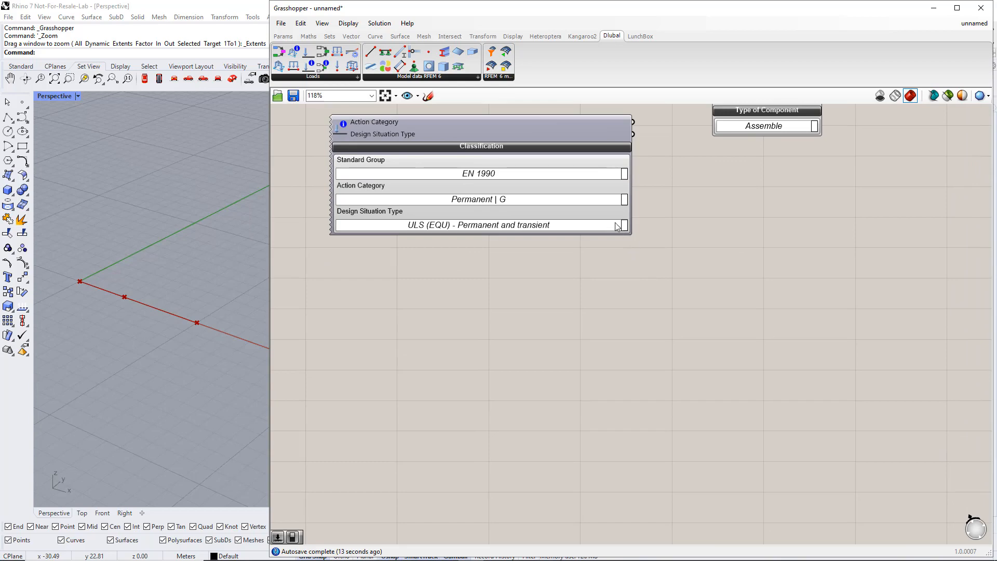
pyautogui.click(623, 204)
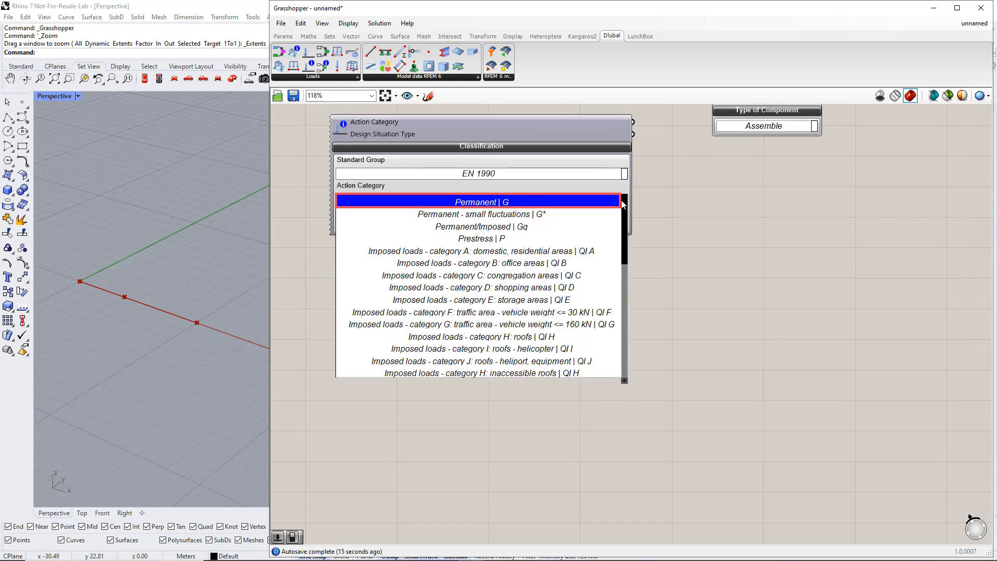
pyautogui.click(623, 203)
pyautogui.click(624, 225)
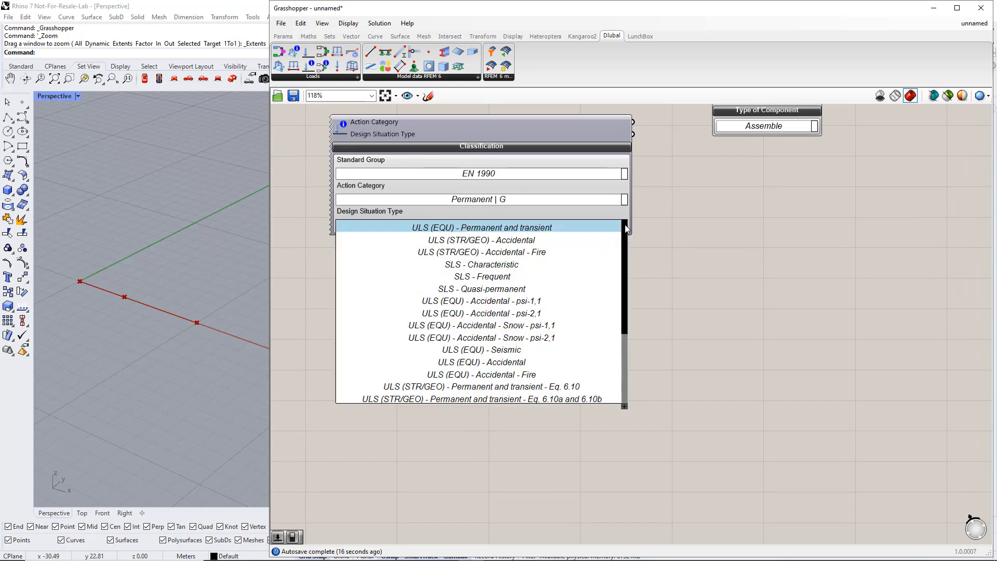
pyautogui.click(568, 386)
# Wire the classification output into the Design Situation's DS type input
pyautogui.scroll(-2, 568, 379)
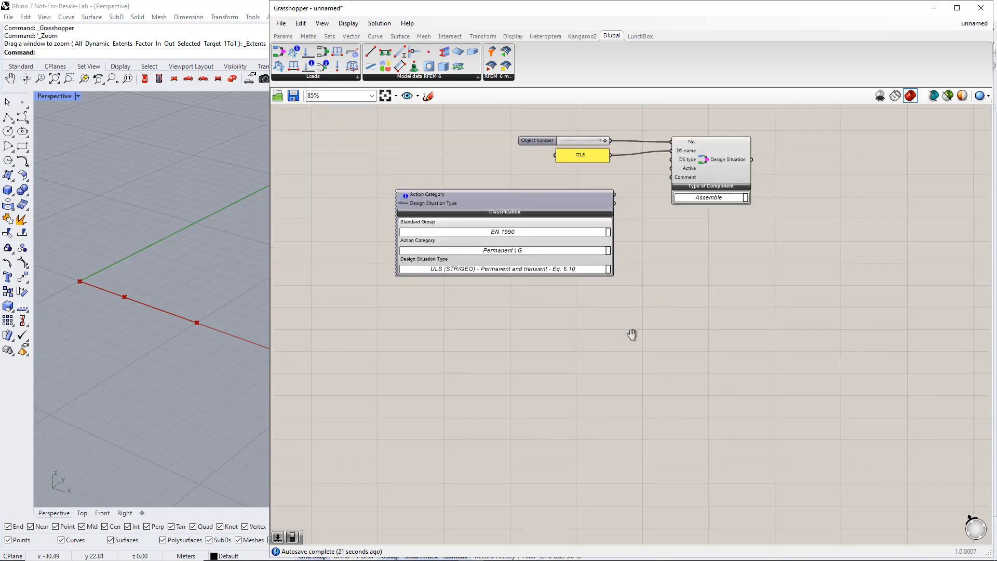
pyautogui.moveTo(632, 336); pyautogui.dragTo(536, 445, button='right')
pyautogui.scroll(1, 562, 338)
pyautogui.moveTo(511, 306); pyautogui.dragTo(573, 256)
pyautogui.moveTo(484, 299); pyautogui.dragTo(522, 274)
pyautogui.click(482, 381)
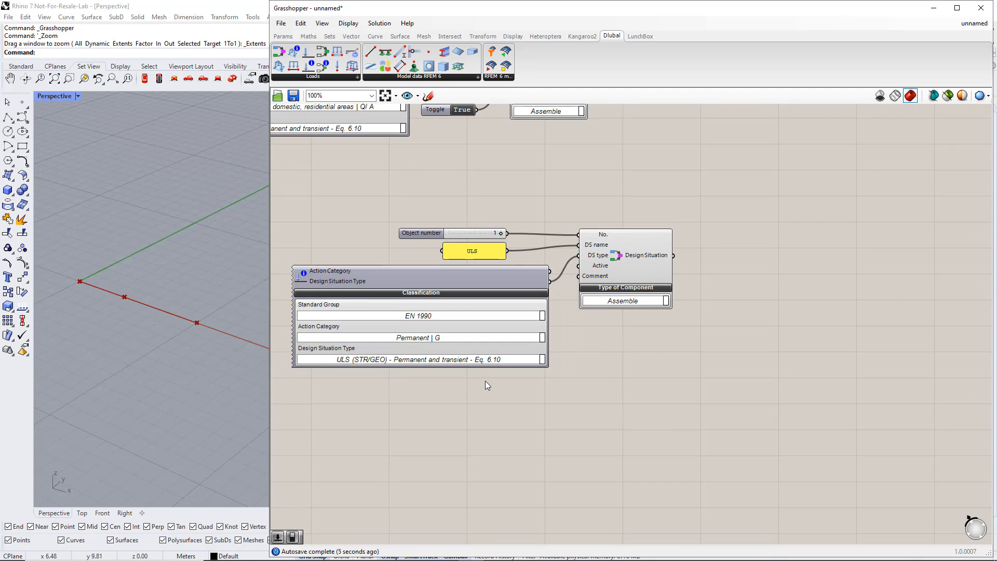
# Duplicate the four ULS design situation components below the originals
pyautogui.scroll(-1, 580, 348)
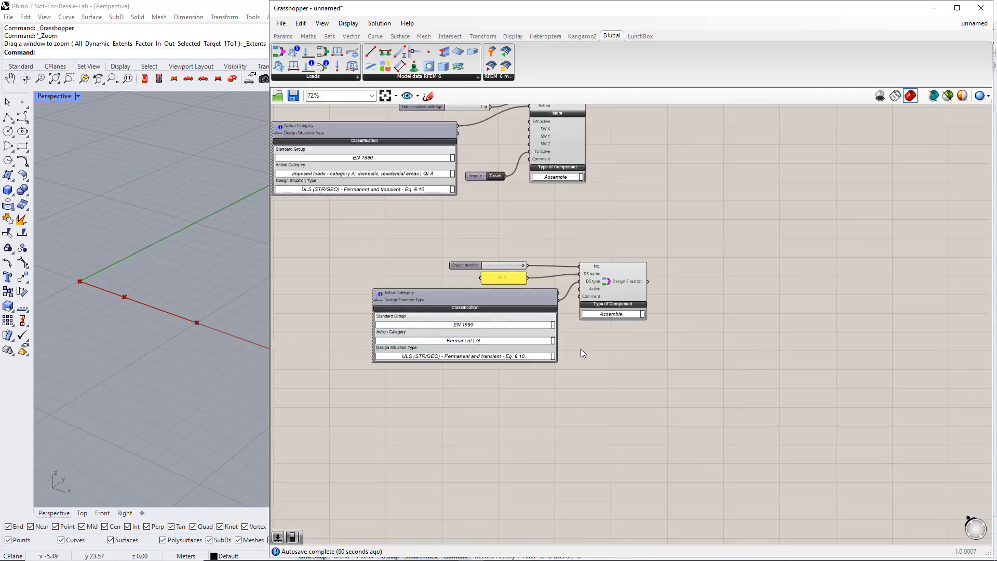
pyautogui.scroll(1, 580, 348)
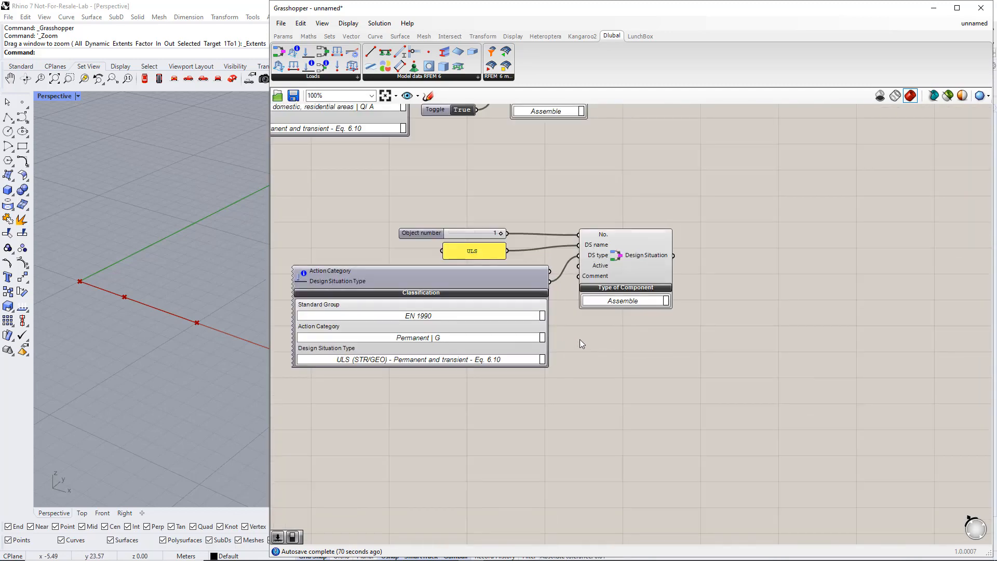
pyautogui.scroll(-2, 579, 338)
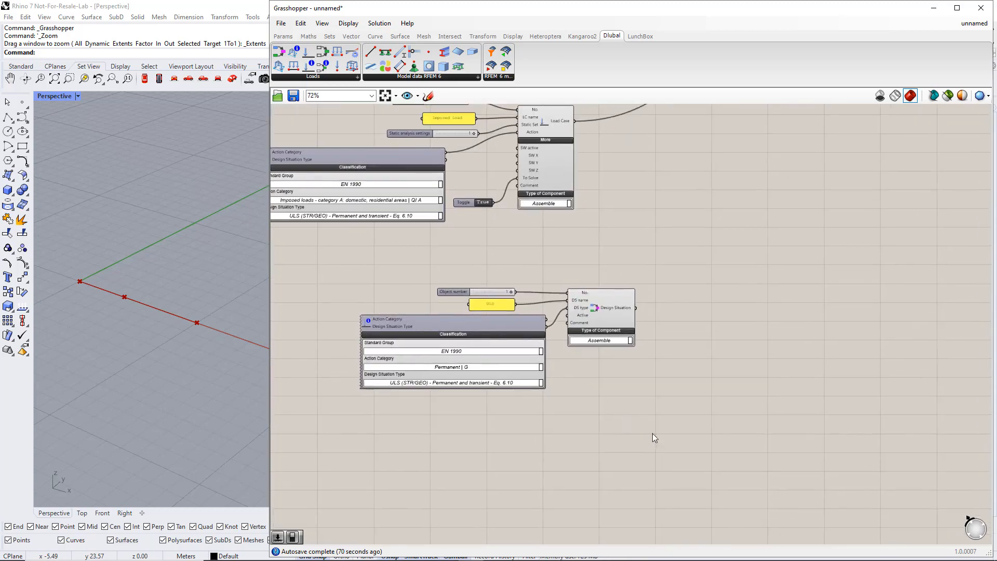
pyautogui.moveTo(655, 436); pyautogui.dragTo(353, 268)
pyautogui.moveTo(530, 417); pyautogui.dragTo(568, 354, button='right')
pyautogui.moveTo(640, 252); pyautogui.dragTo(568, 373)
pyautogui.moveTo(572, 431); pyautogui.dragTo(607, 356, button='right')
pyautogui.click(531, 366)
# Replace the copy's Object number slider with a new slider set to 2
pyautogui.scroll(2, 530, 365)
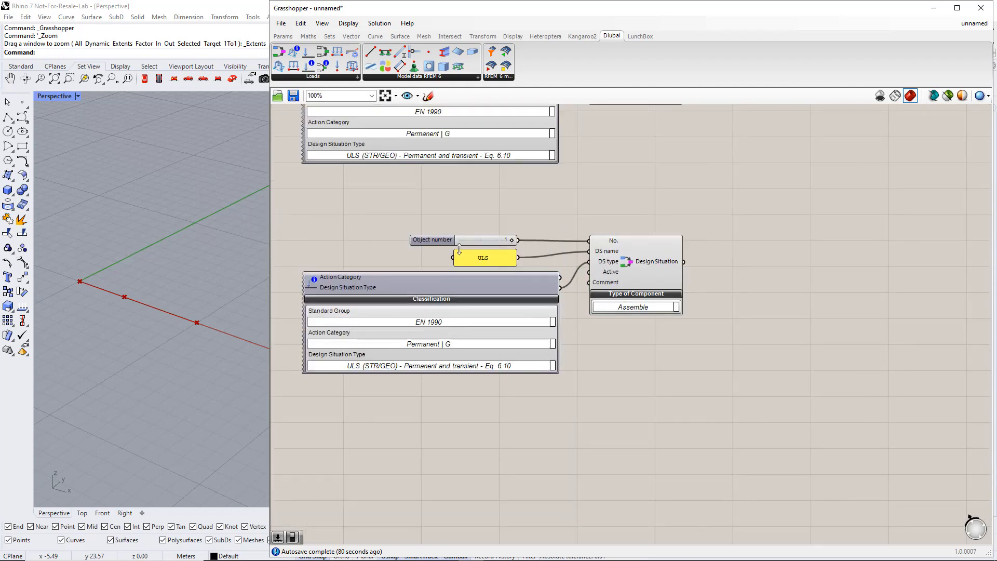
pyautogui.click(438, 240)
pyautogui.press('Delete')
pyautogui.doubleClick(487, 228)
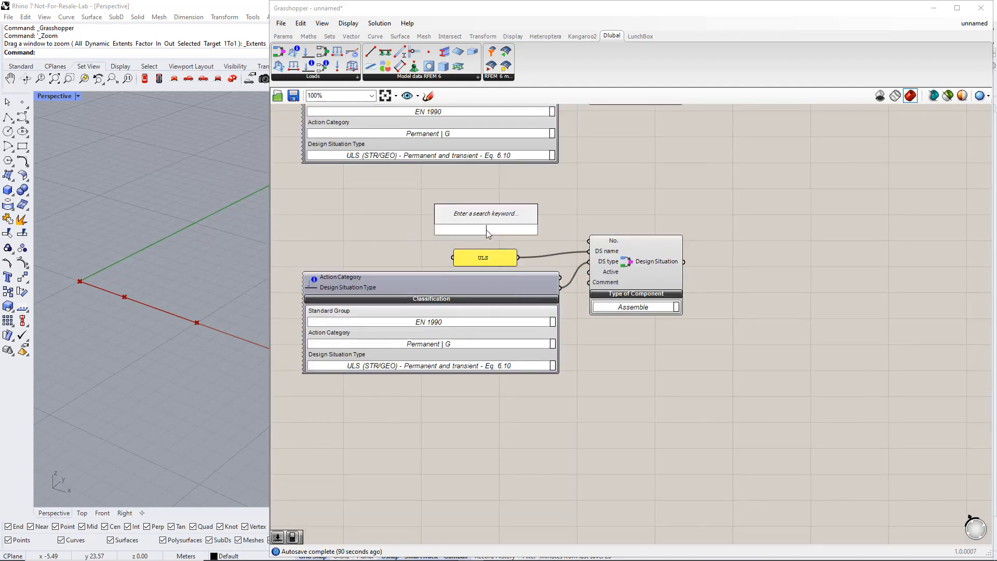
pyautogui.write('2')
pyautogui.press('Return')
# Wire the 2 slider into No., rename the copy's panel SLS and classify it SLS - Characteristic
pyautogui.moveTo(552, 230); pyautogui.dragTo(588, 241)
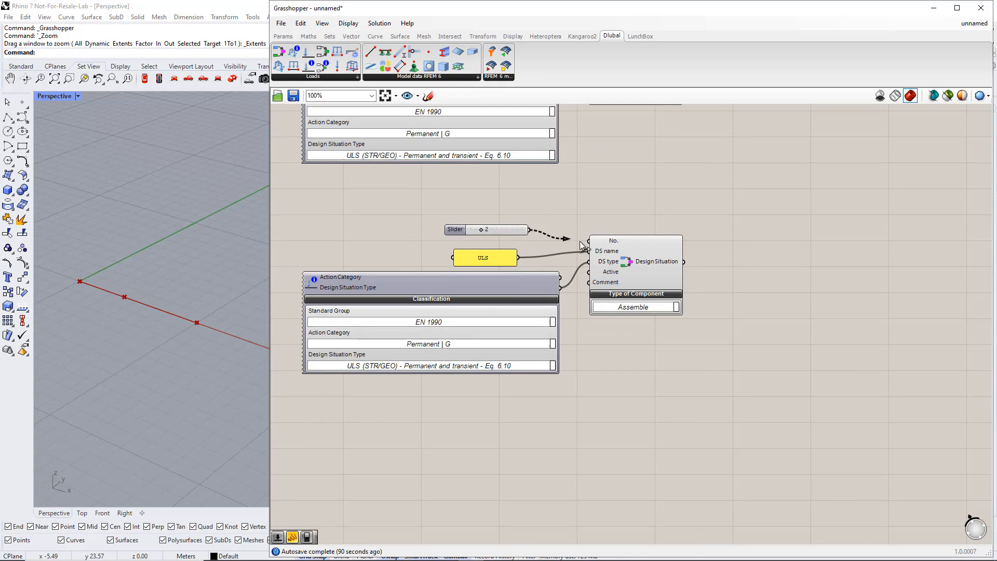
pyautogui.click(487, 258)
pyautogui.doubleClick(487, 258)
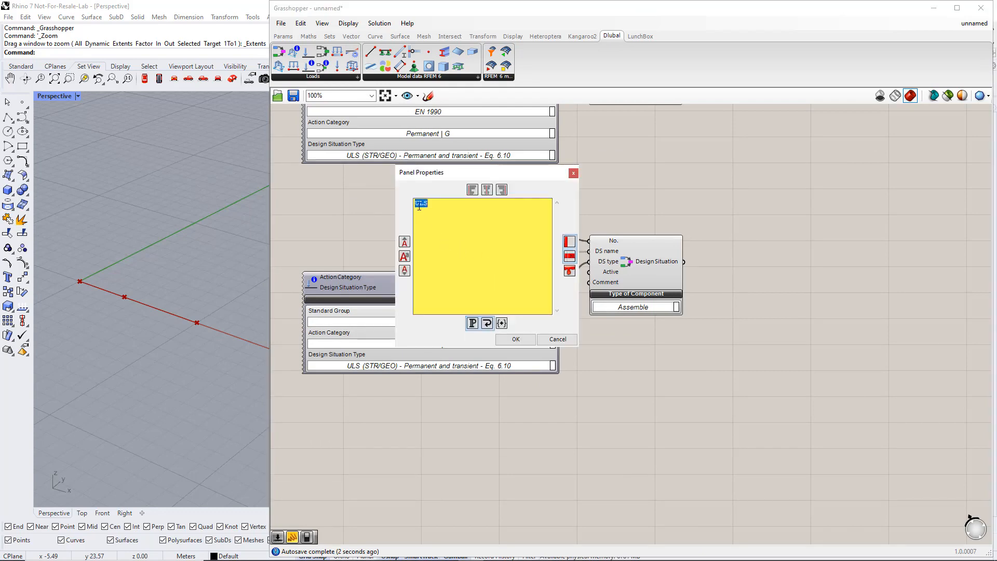
pyautogui.moveTo(419, 205); pyautogui.dragTo(414, 205)
pyautogui.write('S')
pyautogui.click(515, 339)
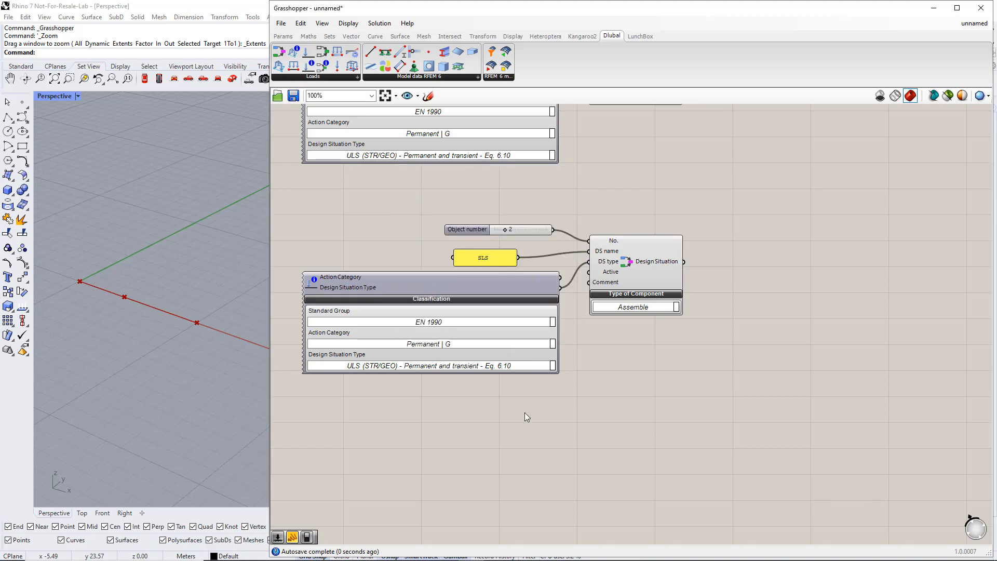
pyautogui.moveTo(538, 397); pyautogui.dragTo(555, 292, button='right')
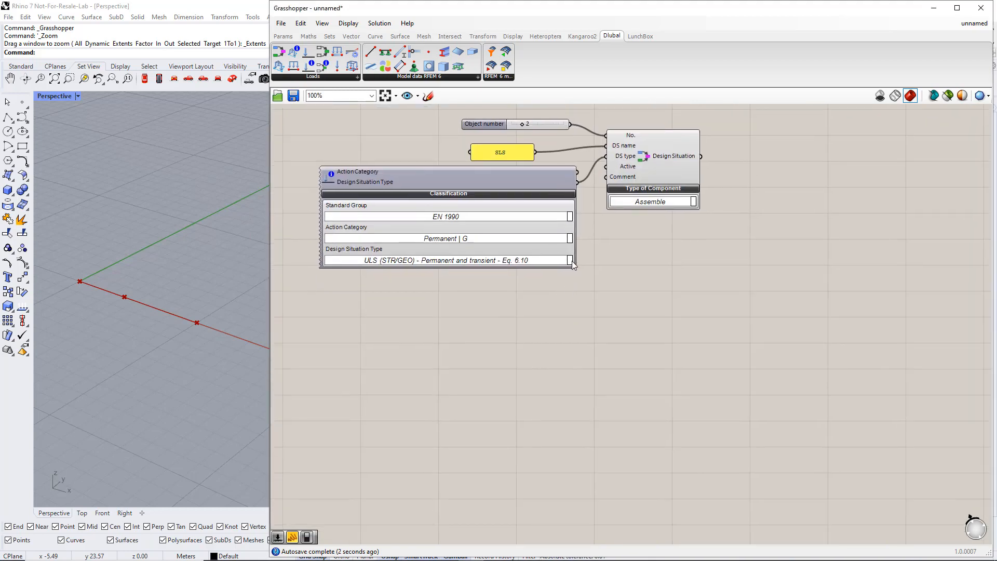
pyautogui.click(570, 260)
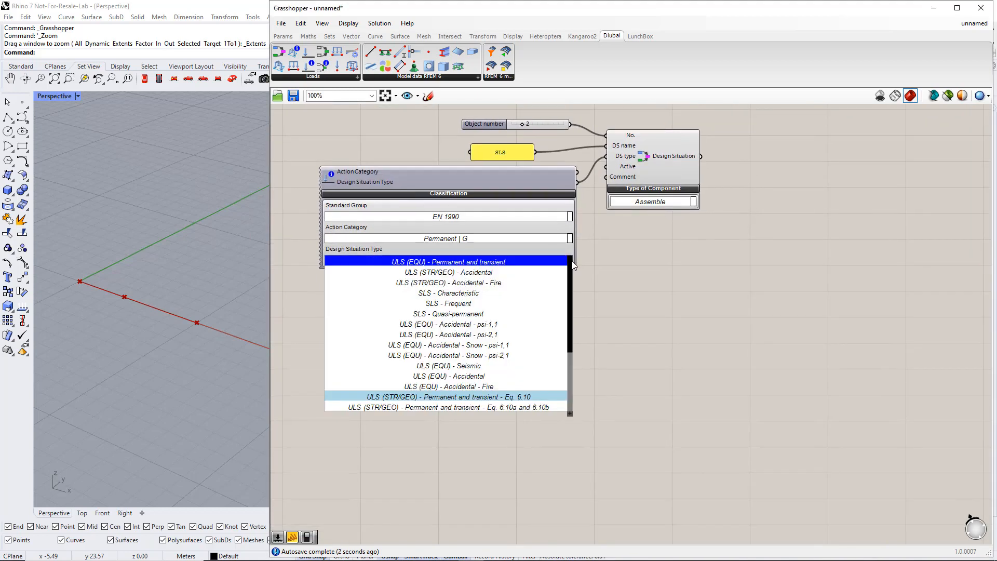
pyautogui.click(493, 293)
# Wire both the ULS and SLS design situation outputs into the RFEM6 component's Input
pyautogui.scroll(-5, 640, 304)
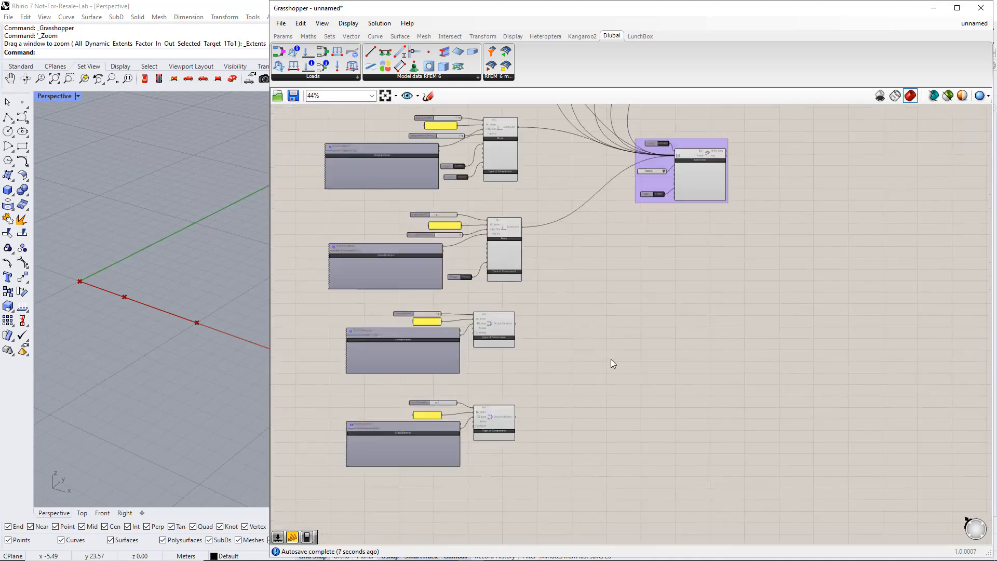
pyautogui.moveTo(653, 200); pyautogui.dragTo(624, 395)
pyautogui.scroll(3, 554, 393)
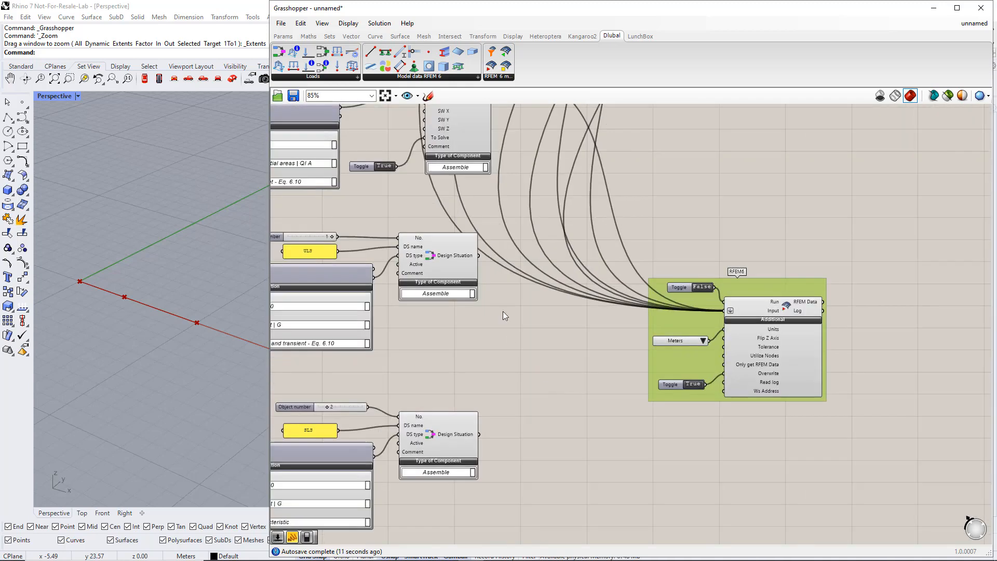
pyautogui.keyDown('shift'); pyautogui.moveTo(481, 258); pyautogui.dragTo(724, 310); pyautogui.keyUp('shift')
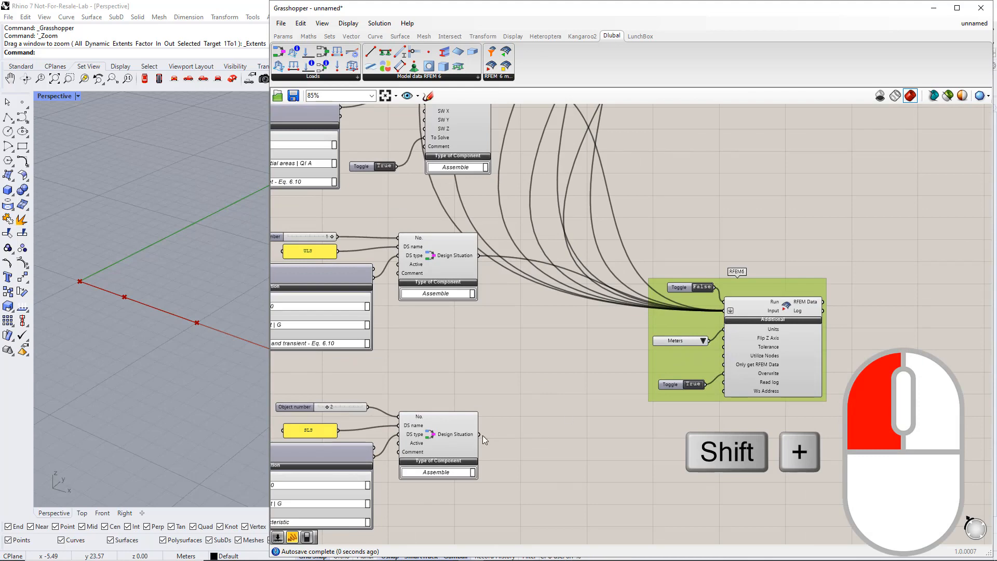
pyautogui.keyDown('shift'); pyautogui.moveTo(481, 434); pyautogui.dragTo(725, 311); pyautogui.keyUp('shift')
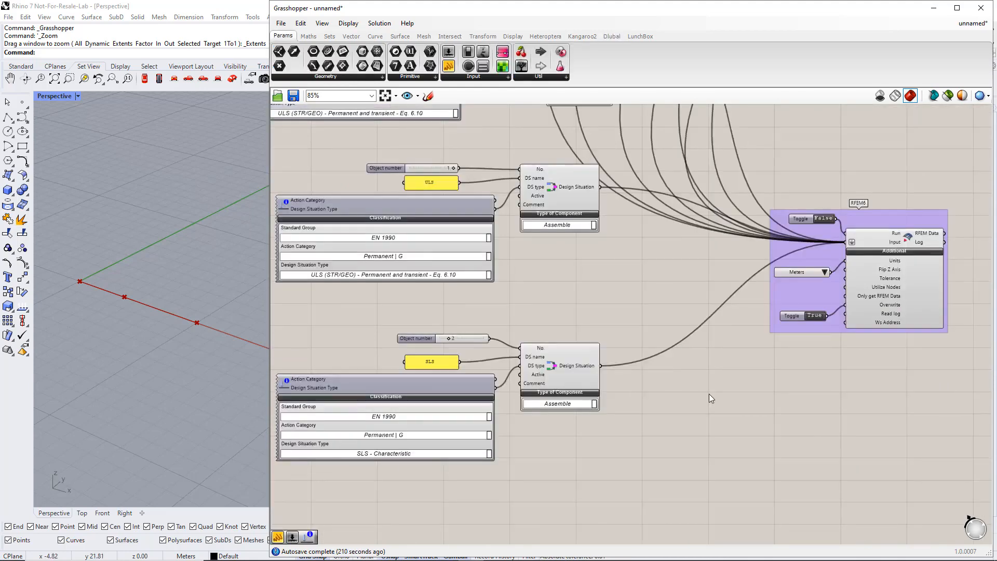
pyautogui.scroll(-2, 709, 394)
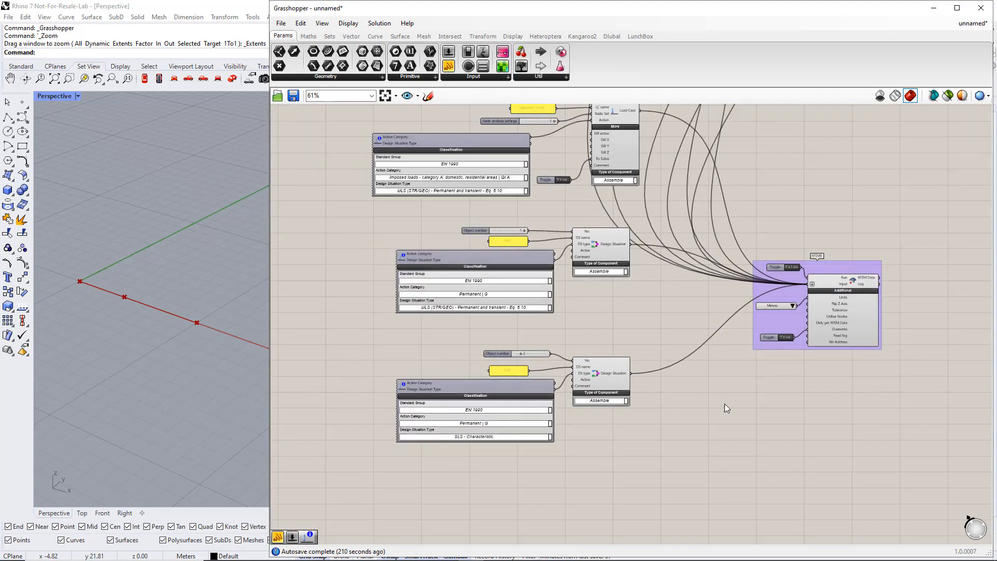
# Place Load Combination and Load Combination Items components from the Dlubal tab at lower right
pyautogui.moveTo(733, 403); pyautogui.dragTo(638, 327, button='right')
pyautogui.scroll(-1, 673, 357)
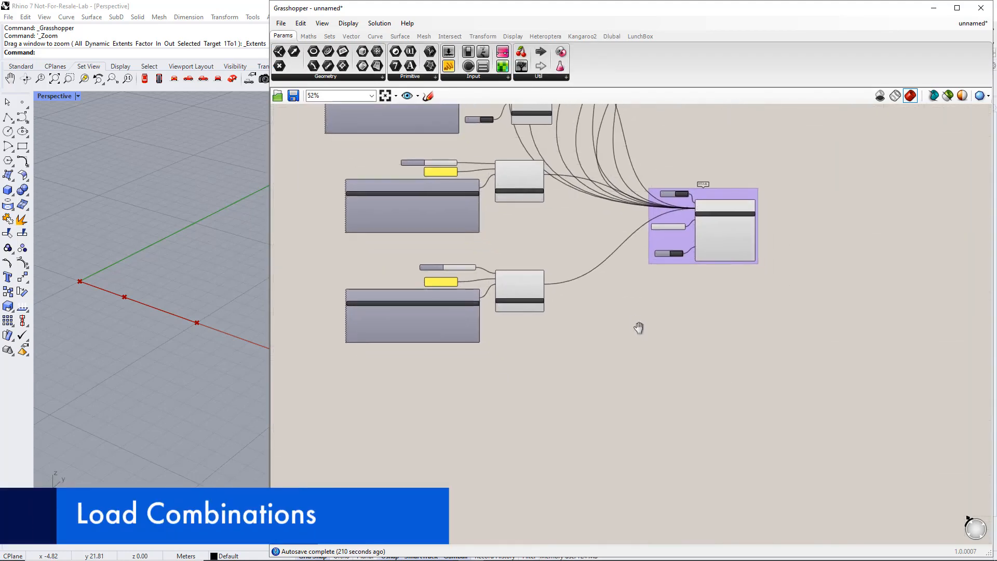
pyautogui.click(612, 37)
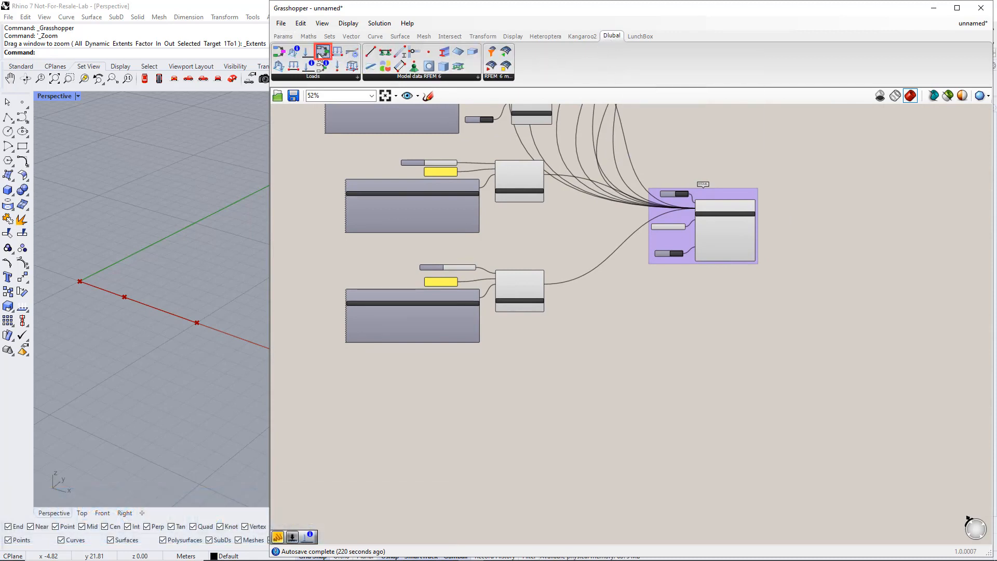
pyautogui.moveTo(317, 53); pyautogui.dragTo(758, 430)
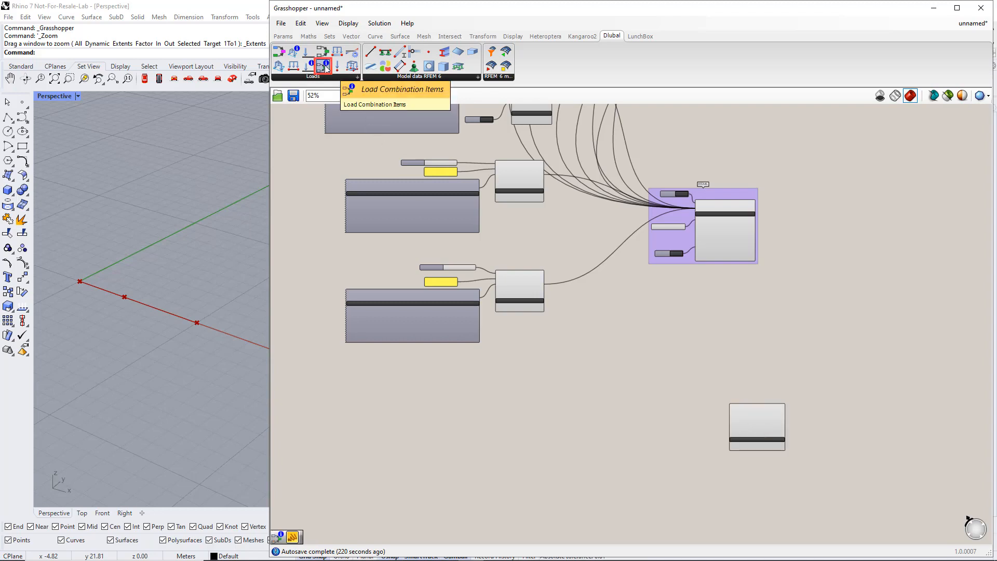
pyautogui.moveTo(325, 66); pyautogui.dragTo(351, 121)
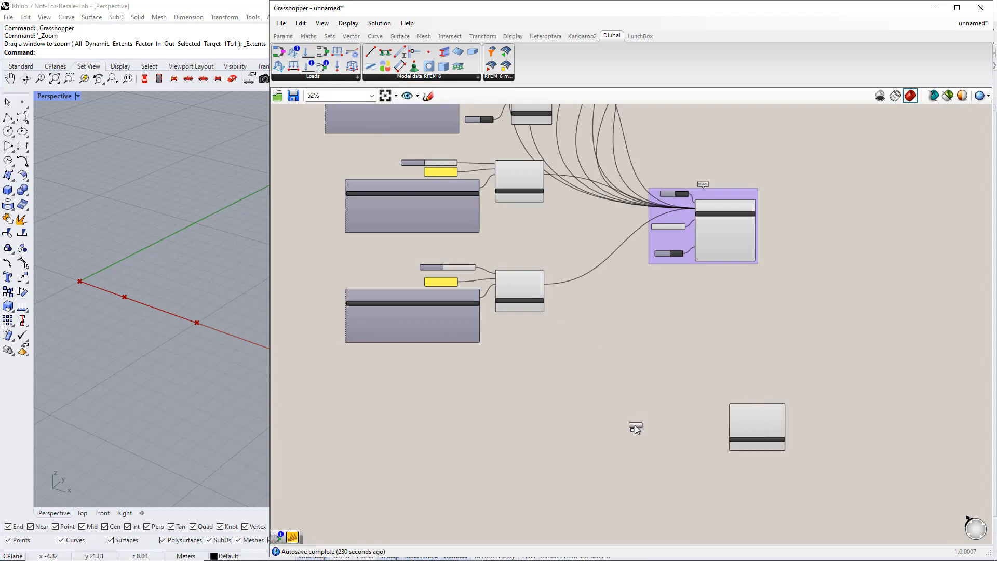
pyautogui.moveTo(625, 428); pyautogui.dragTo(625, 429)
pyautogui.scroll(2, 625, 438)
pyautogui.moveTo(645, 454); pyautogui.dragTo(649, 402, button='right')
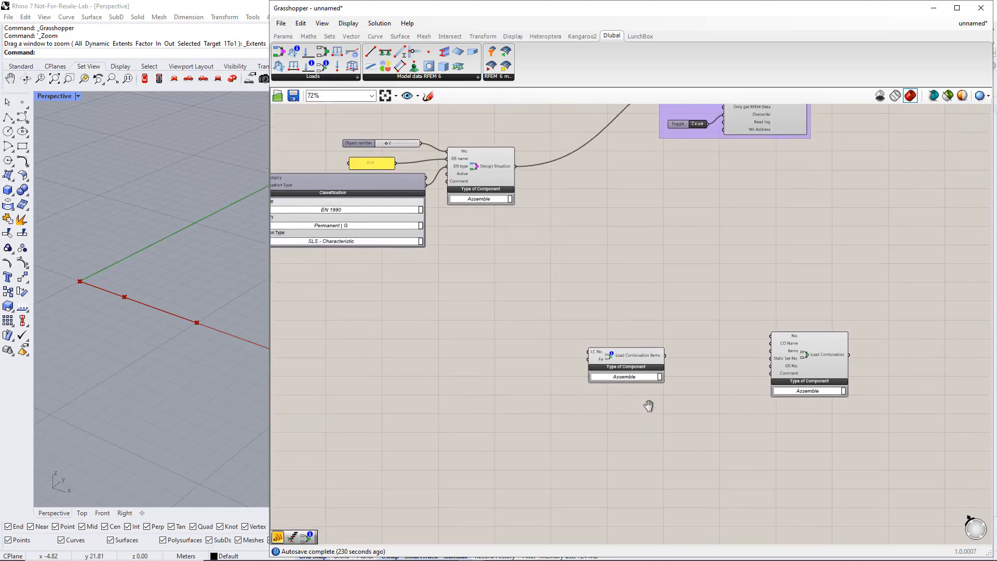
pyautogui.moveTo(544, 421); pyautogui.dragTo(625, 376, button='right')
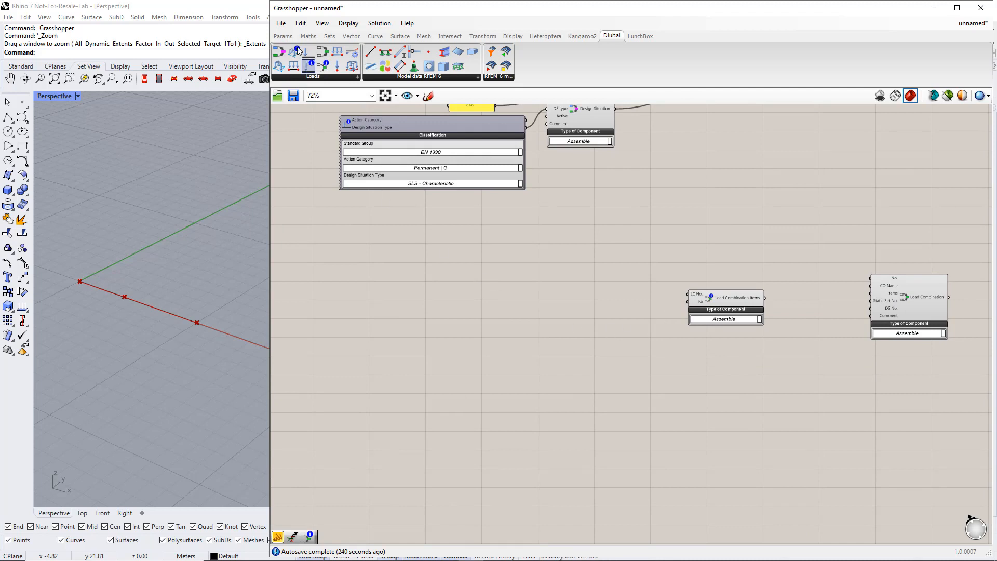
pyautogui.click(283, 36)
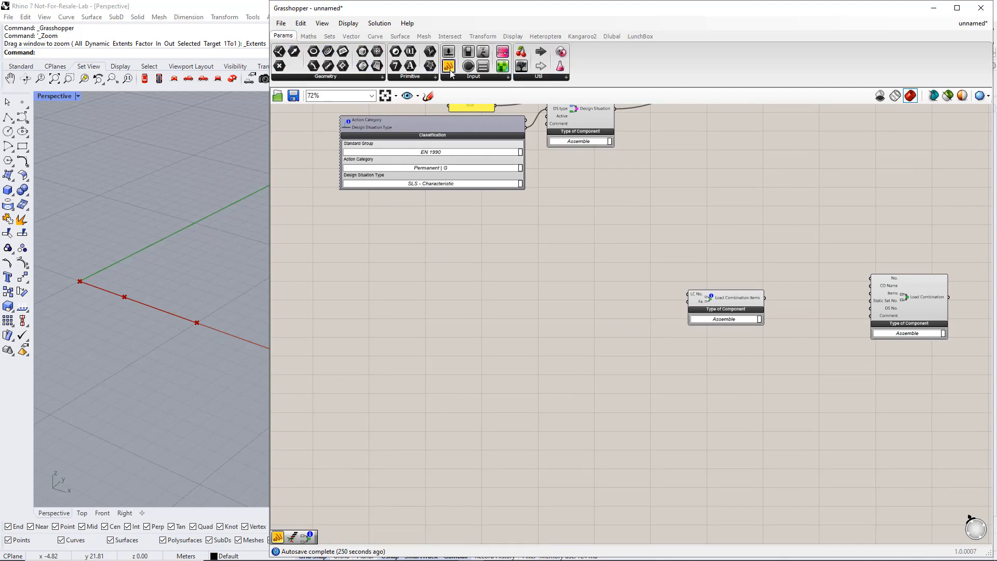
# Add a text panel with multiline data off, containing the value 1
pyautogui.moveTo(448, 66); pyautogui.dragTo(503, 229)
pyautogui.moveTo(516, 272); pyautogui.dragTo(484, 262)
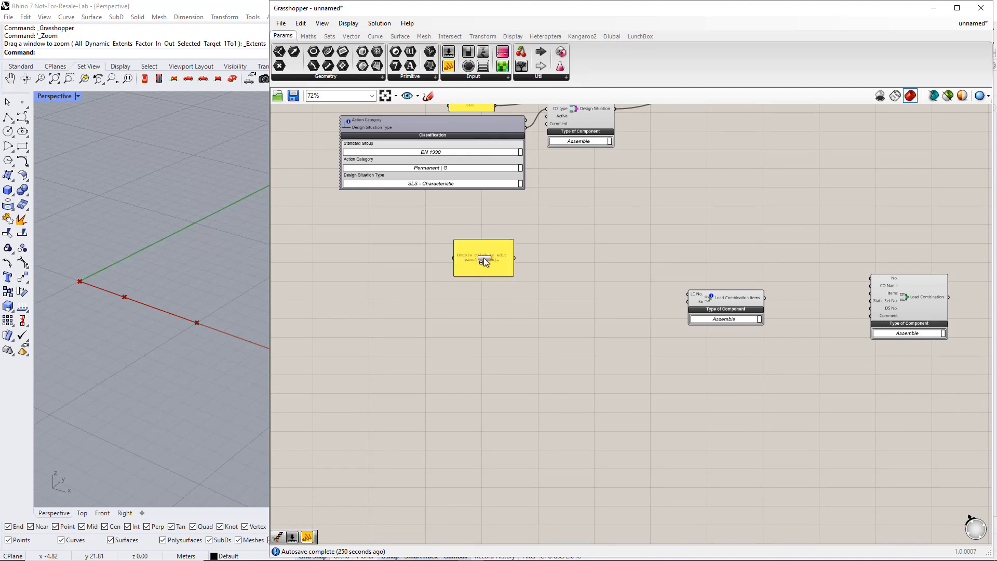
pyautogui.rightClick(483, 258)
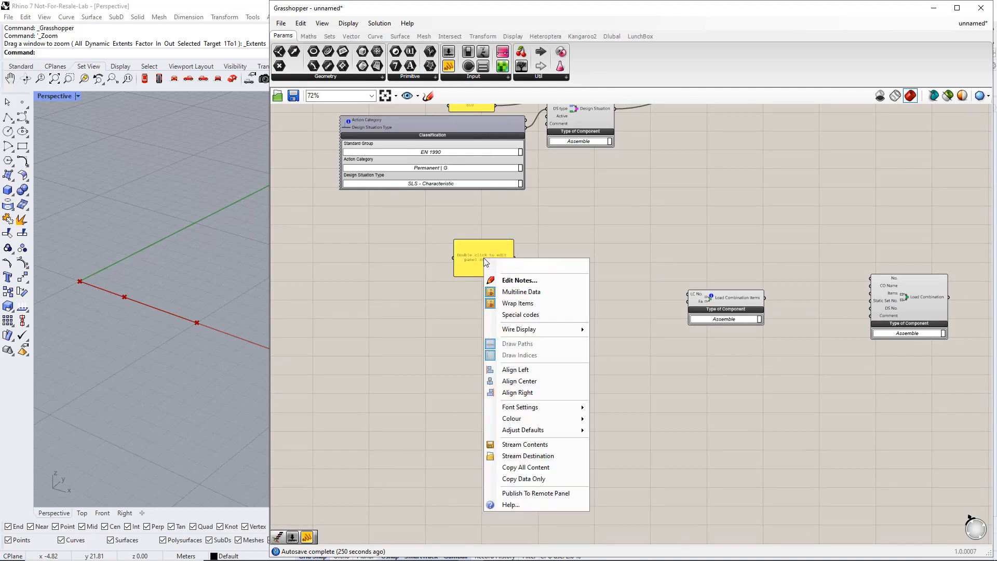
pyautogui.click(512, 292)
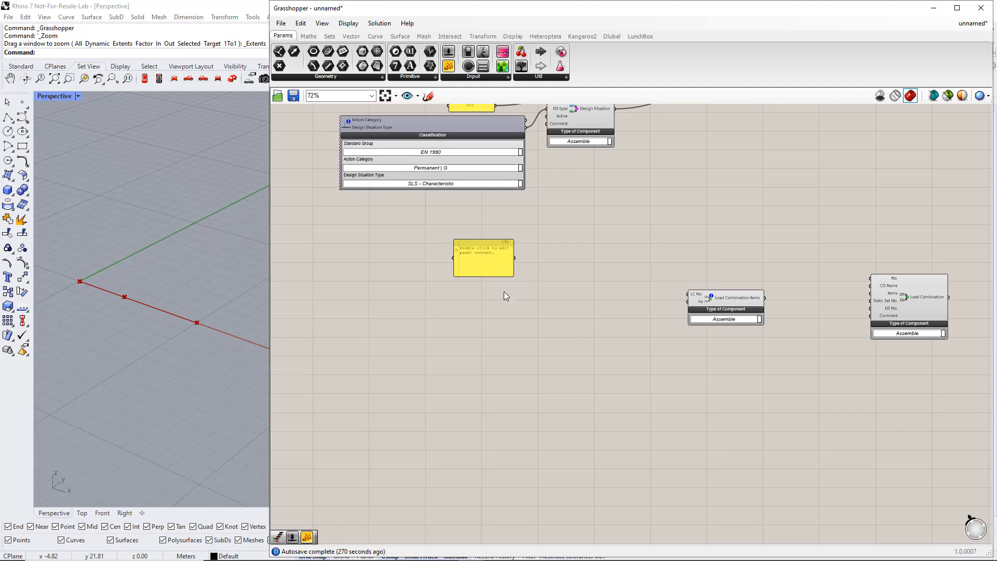
pyautogui.doubleClick(486, 262)
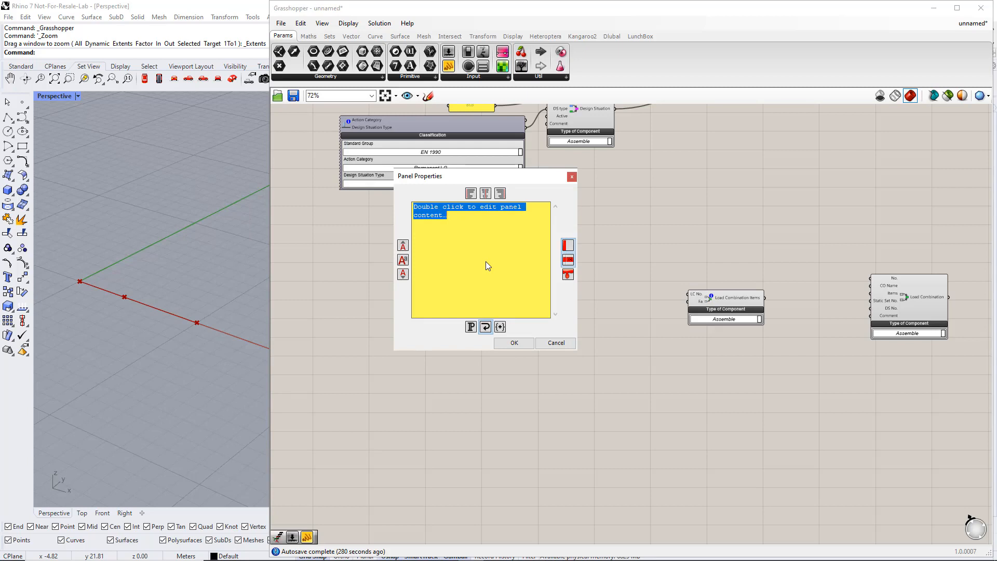
pyautogui.write('1')
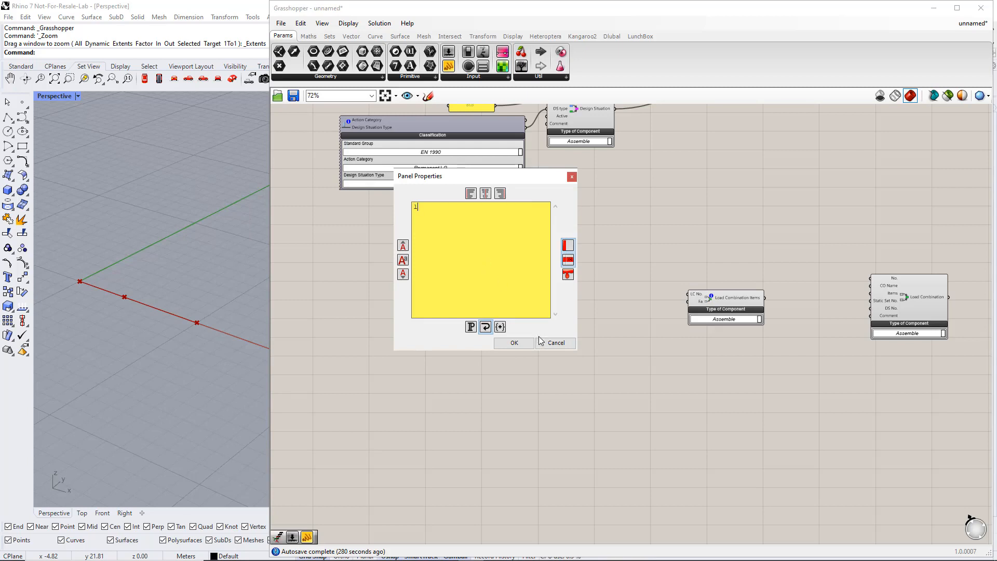
pyautogui.click(513, 343)
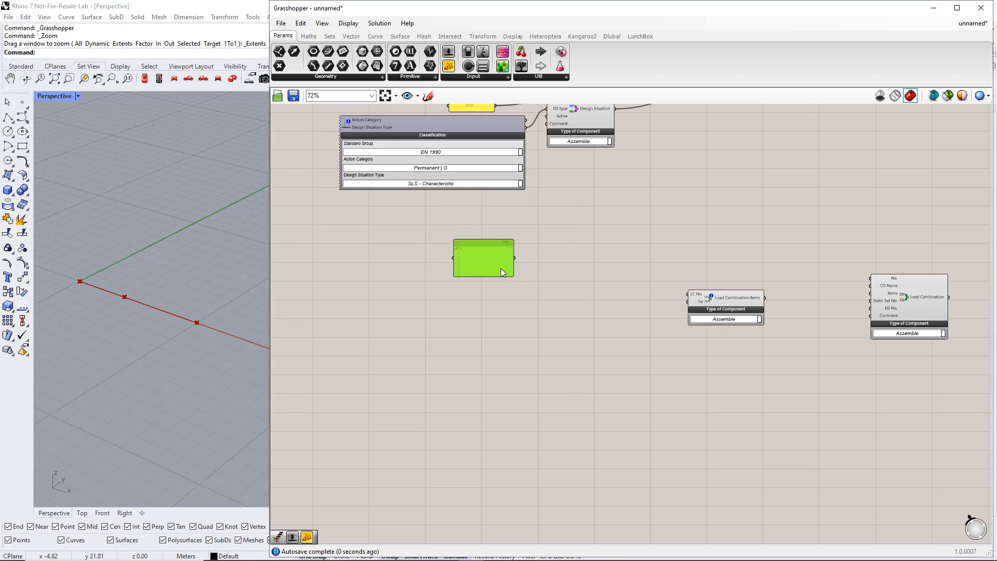
# Copy the panel below and make it list 1 and 2 on separate lines
pyautogui.keyDown('alt'); pyautogui.moveTo(501, 271); pyautogui.dragTo(498, 328); pyautogui.keyUp('alt')
pyautogui.doubleClick(497, 327)
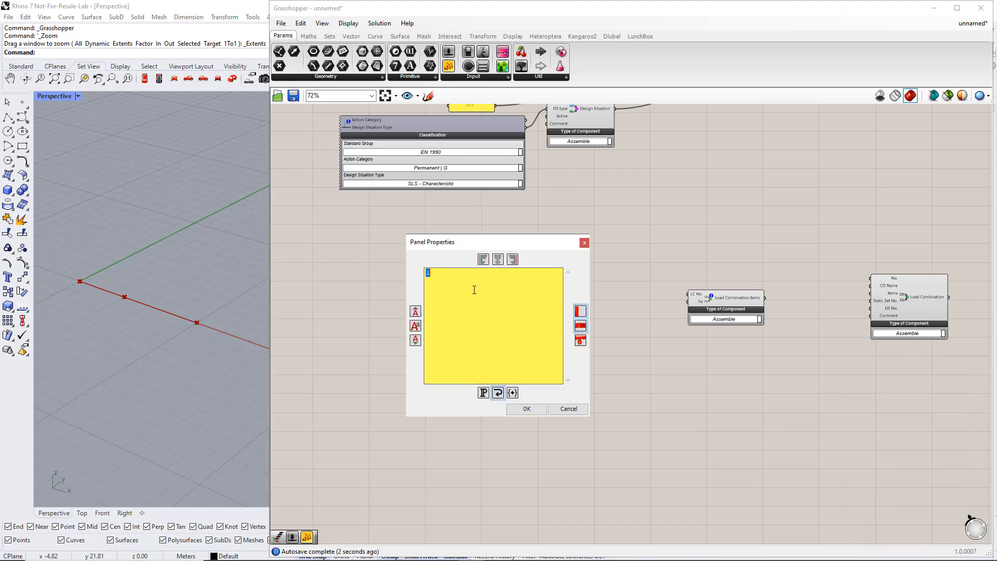
pyautogui.click(453, 282)
pyautogui.press('Return')
pyautogui.write('2')
pyautogui.click(527, 409)
pyautogui.click(515, 381)
pyautogui.click(497, 318)
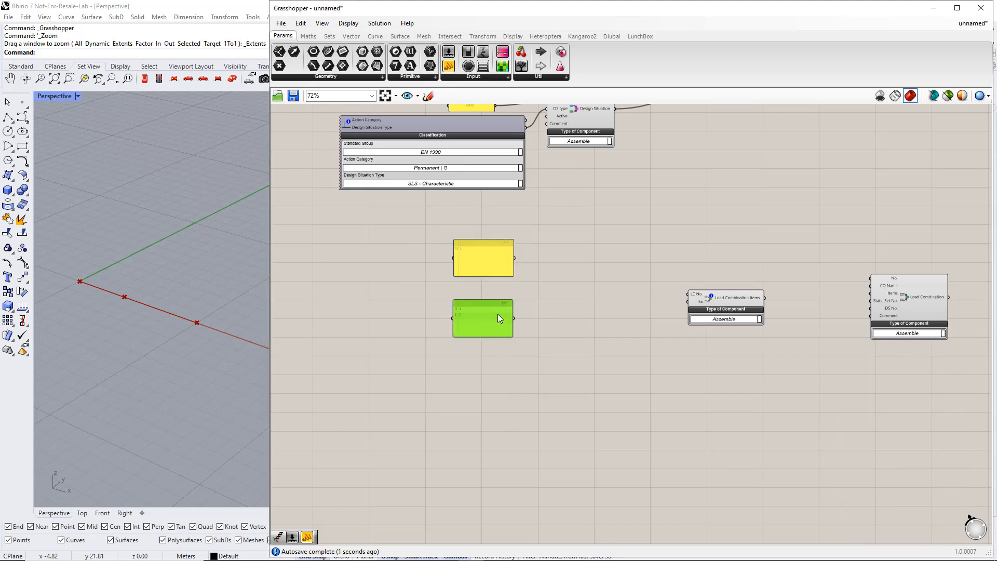
pyautogui.moveTo(497, 315); pyautogui.dragTo(498, 307)
pyautogui.scroll(2, 496, 310)
pyautogui.moveTo(474, 367); pyautogui.dragTo(529, 366, button='right')
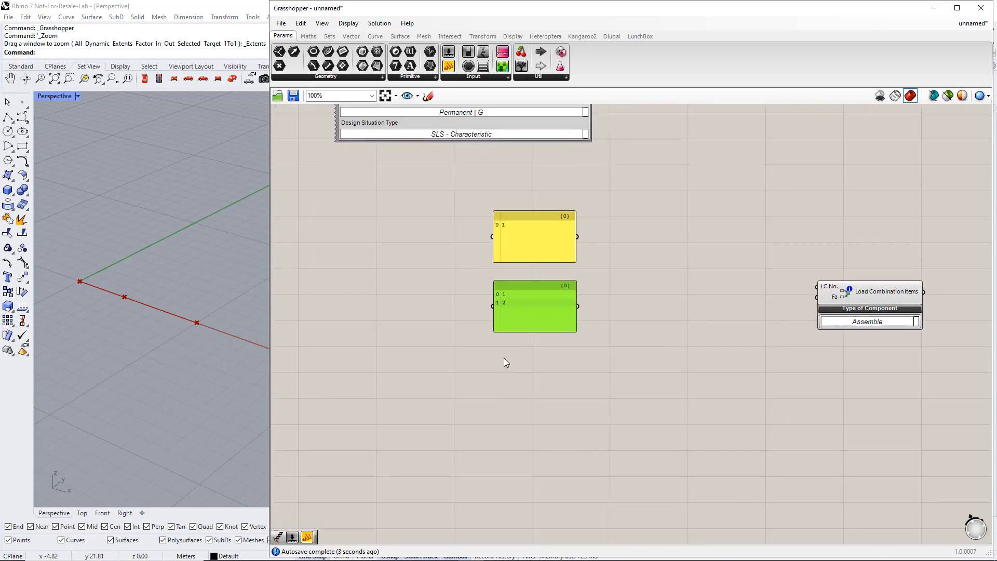
# Add a scribble label 'ULS Combos' and group it with the two panels using Ctrl+G
pyautogui.click(460, 327)
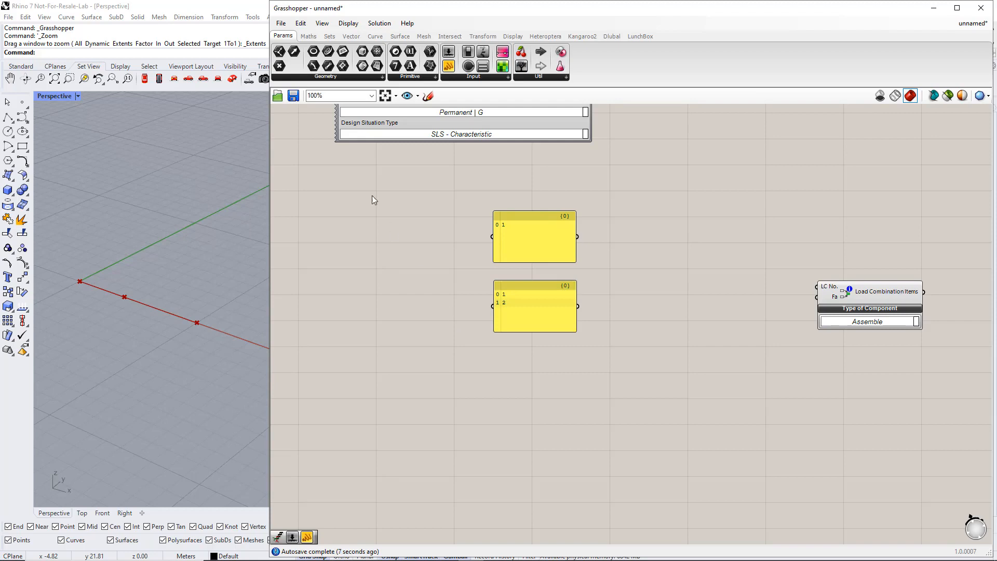
pyautogui.click(545, 79)
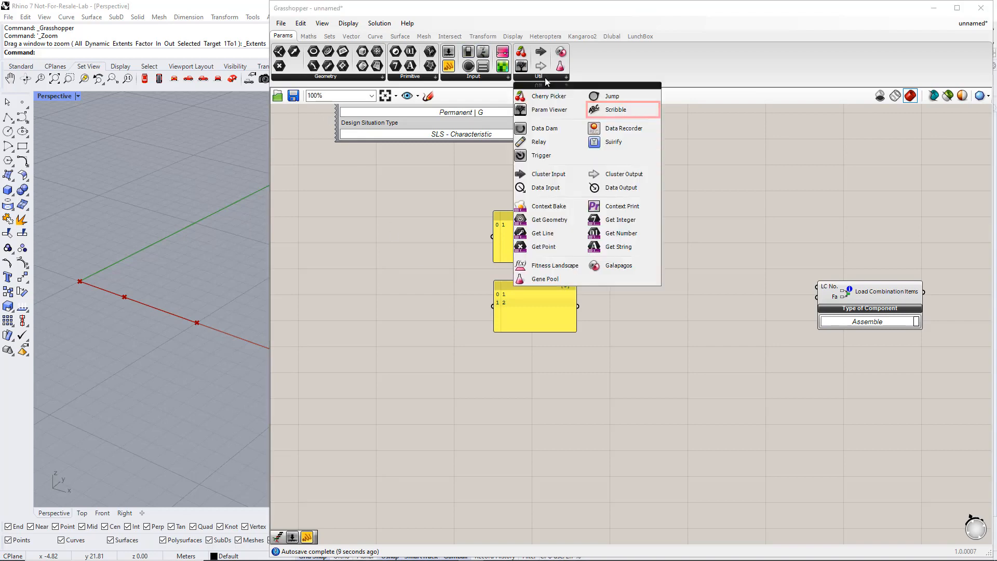
pyautogui.click(603, 109)
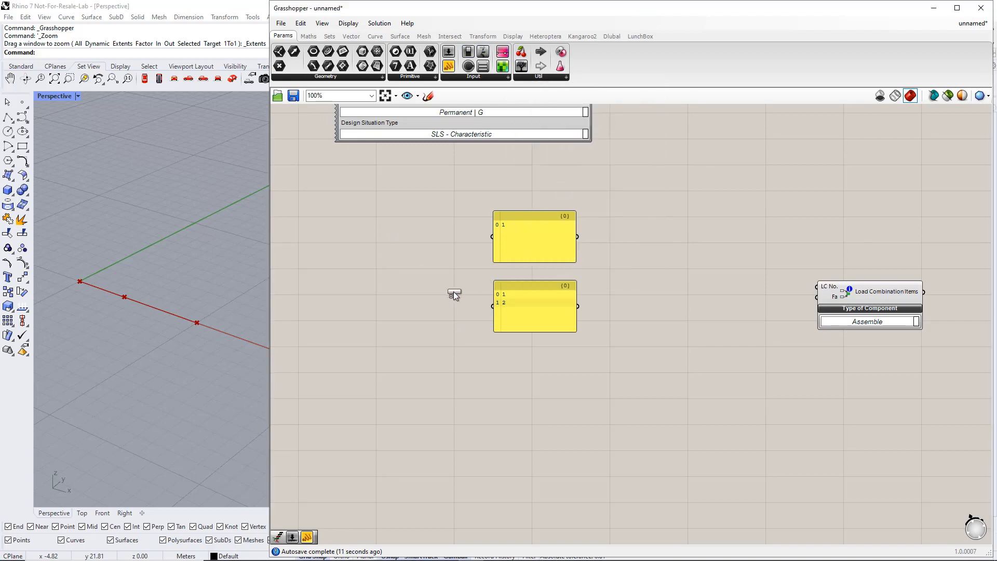
pyautogui.click(425, 278)
pyautogui.doubleClick(424, 278)
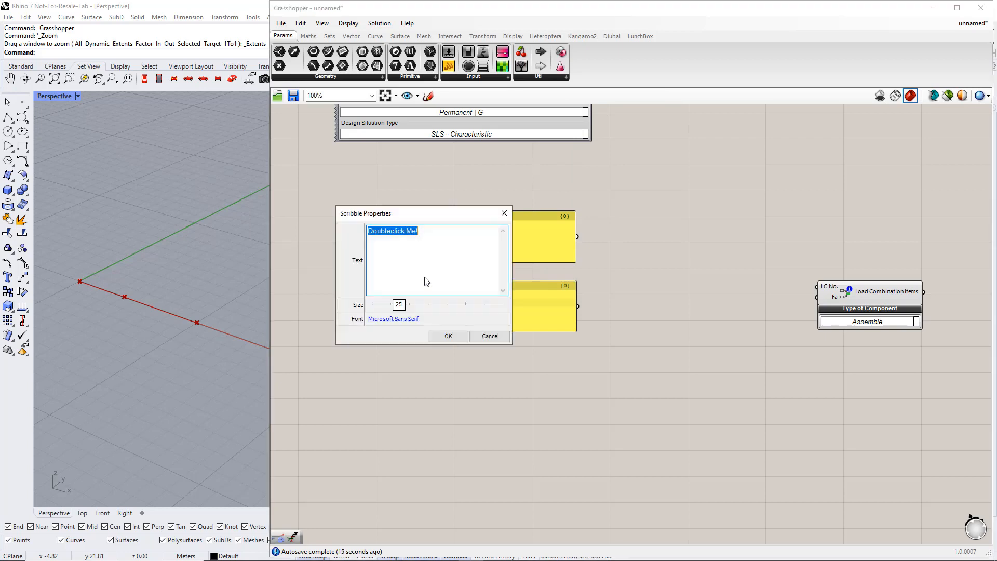
pyautogui.write('ULS C')
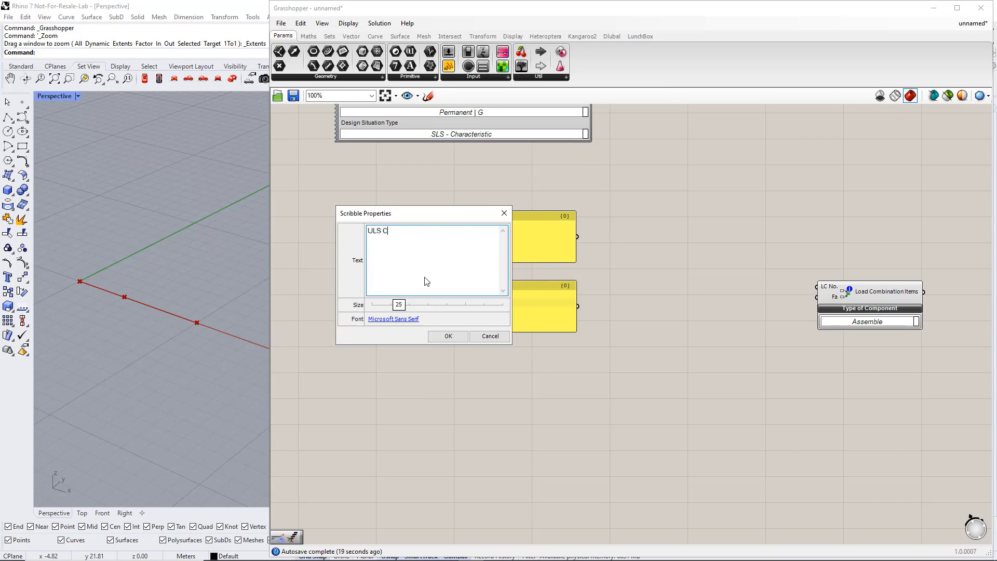
pyautogui.write('ombos')
pyautogui.click(445, 336)
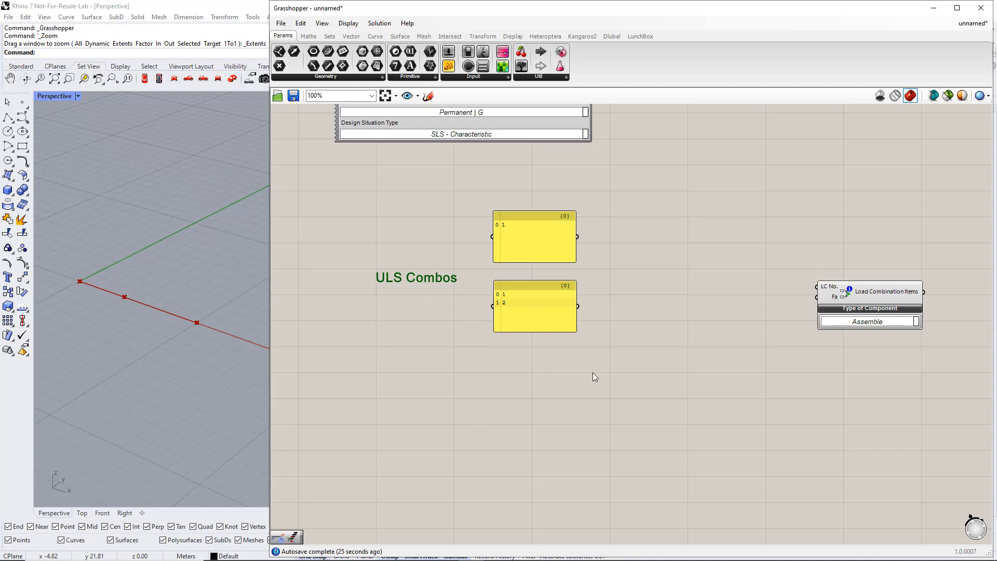
pyautogui.moveTo(593, 373); pyautogui.dragTo(333, 189)
pyautogui.hotkey('ctrl', 'g')
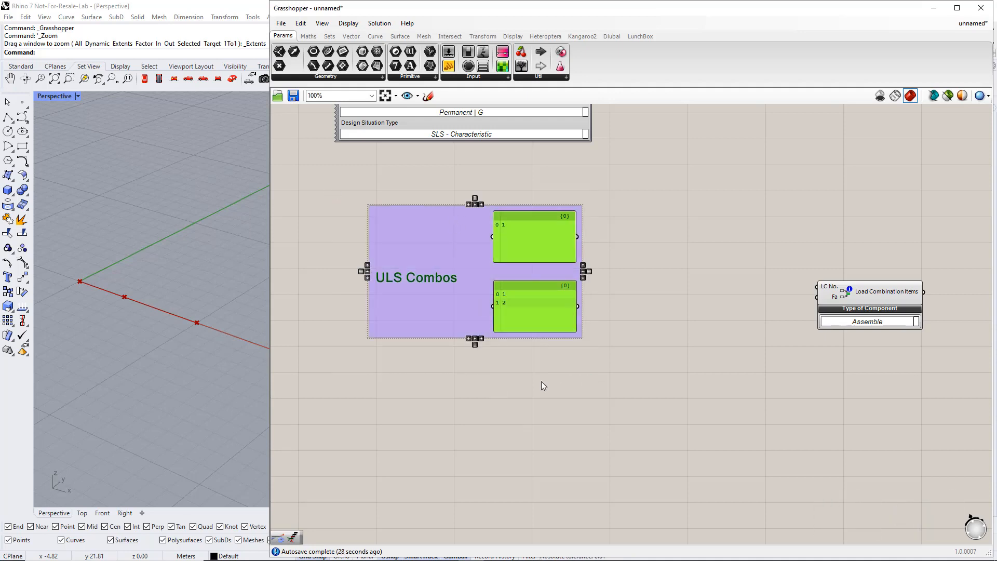
pyautogui.click(540, 395)
# Duplicate the ULS Combos group downward, regroup it and relabel it 'SLS Combos'
pyautogui.moveTo(530, 371); pyautogui.dragTo(516, 263, button='right')
pyautogui.keyDown('alt'); pyautogui.moveTo(454, 194); pyautogui.dragTo(456, 365); pyautogui.keyUp('alt')
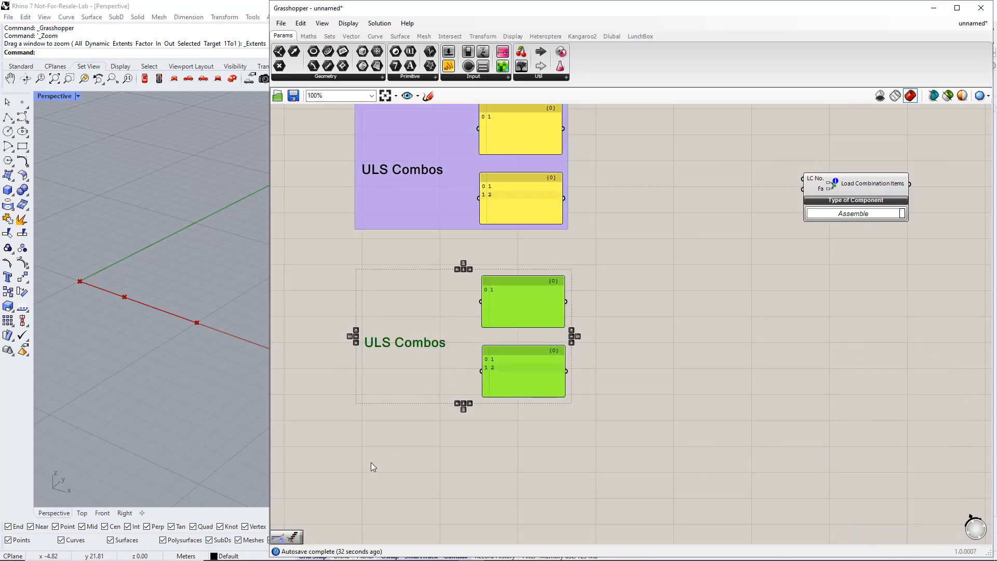
pyautogui.moveTo(330, 452); pyautogui.dragTo(624, 248)
pyautogui.hotkey('ctrl', 'g')
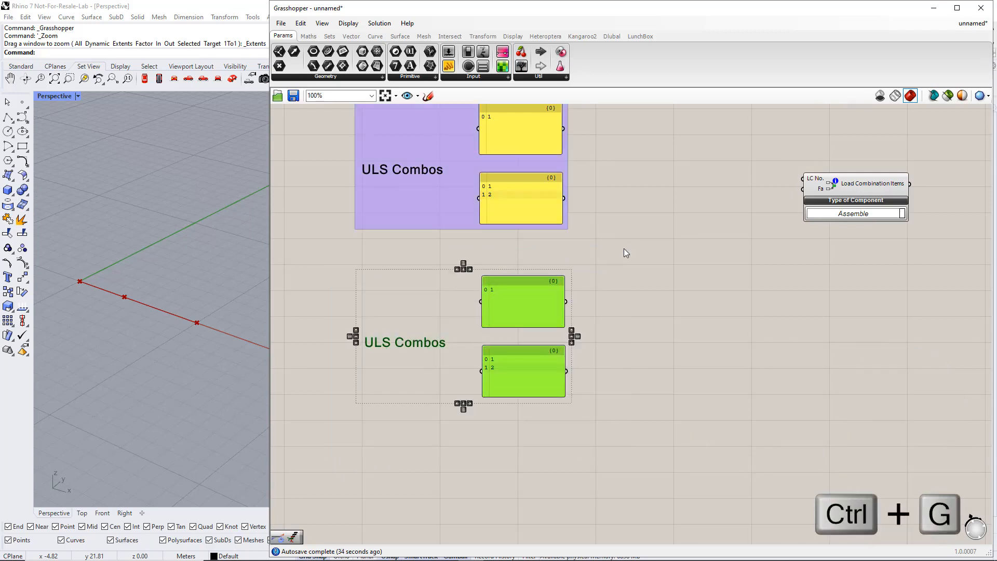
pyautogui.doubleClick(422, 345)
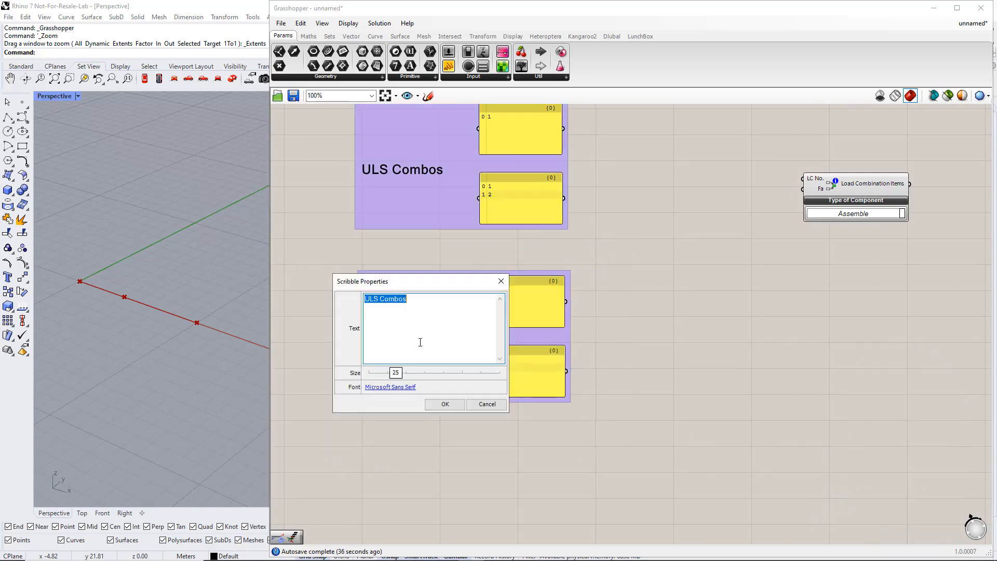
pyautogui.click(372, 302)
pyautogui.press('BackSpace')
pyautogui.write('S')
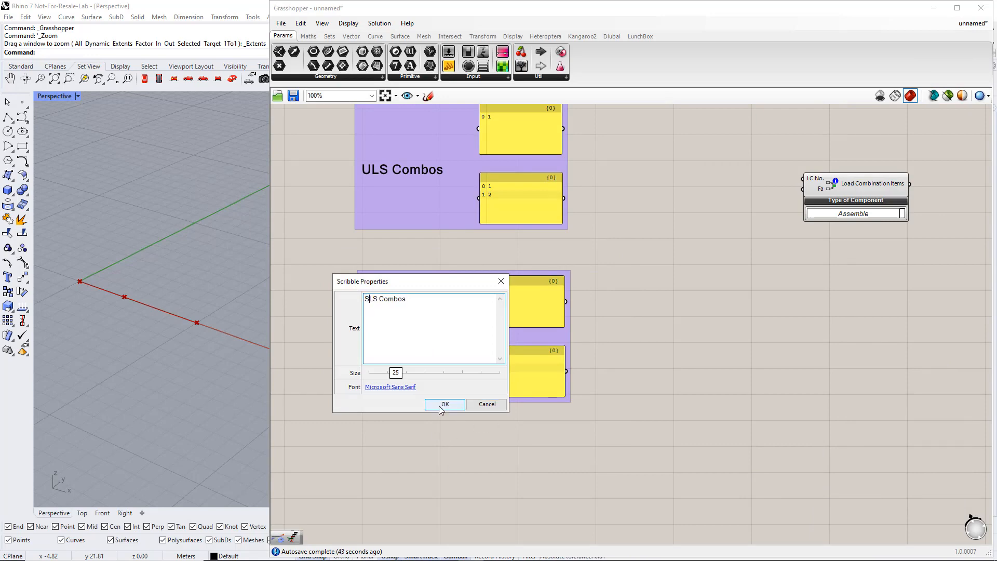
pyautogui.click(439, 405)
pyautogui.scroll(-3, 486, 389)
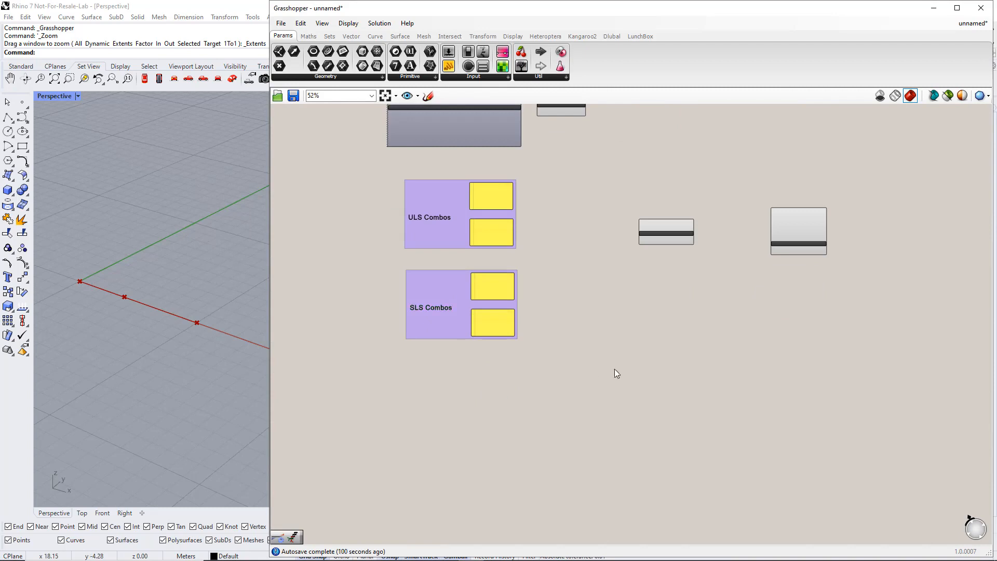
# Duplicate both combo groups and set the copied ULS panels to 1.35 and 1.35, 1.5
pyautogui.moveTo(614, 368); pyautogui.dragTo(374, 182)
pyautogui.keyDown('alt'); pyautogui.moveTo(453, 211); pyautogui.dragTo(458, 408); pyautogui.keyUp('alt')
pyautogui.scroll(2, 541, 347)
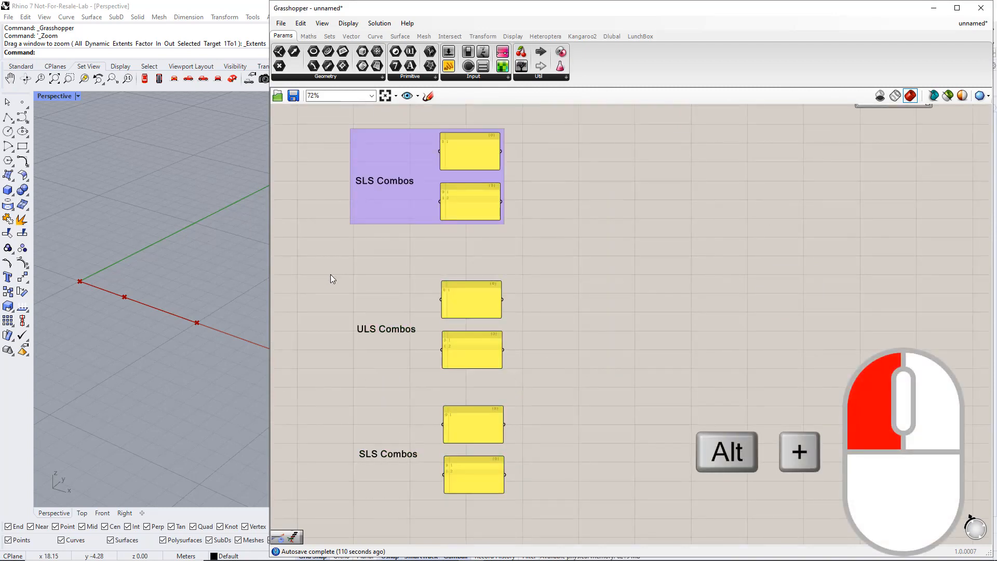
pyautogui.doubleClick(464, 295)
pyautogui.click(424, 263)
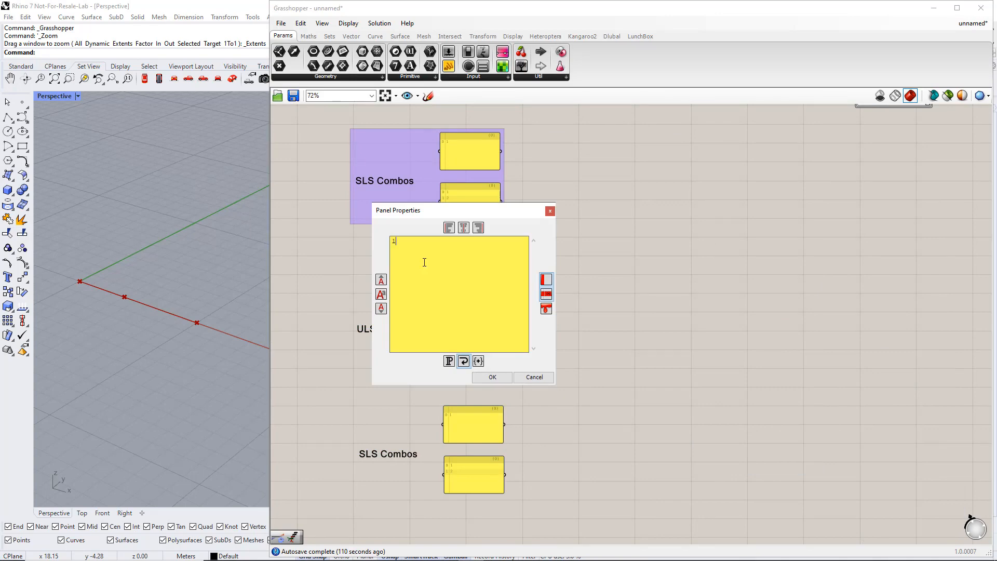
pyautogui.write('.35')
pyautogui.click(488, 378)
pyautogui.click(468, 360)
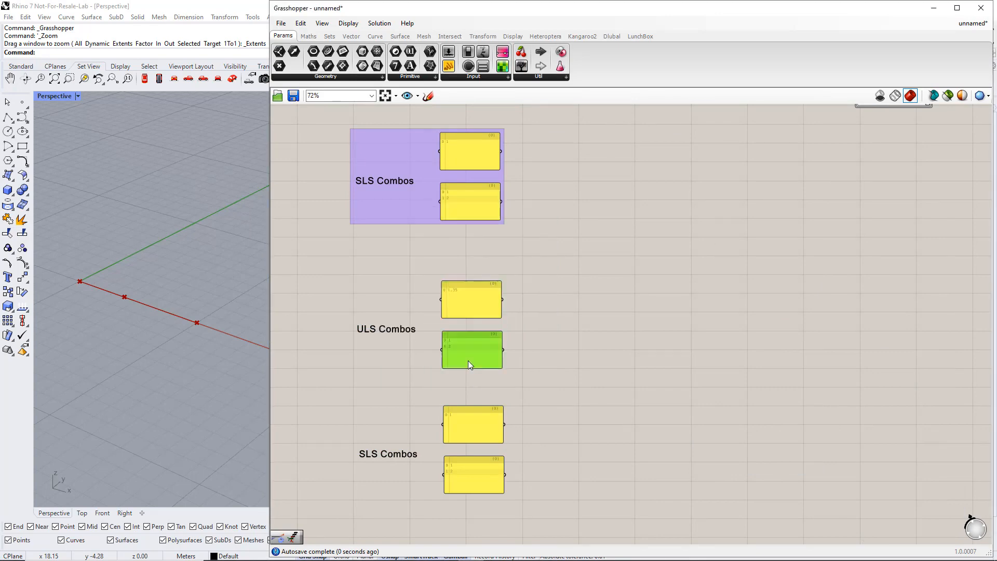
pyautogui.doubleClick(469, 361)
pyautogui.write('1.35')
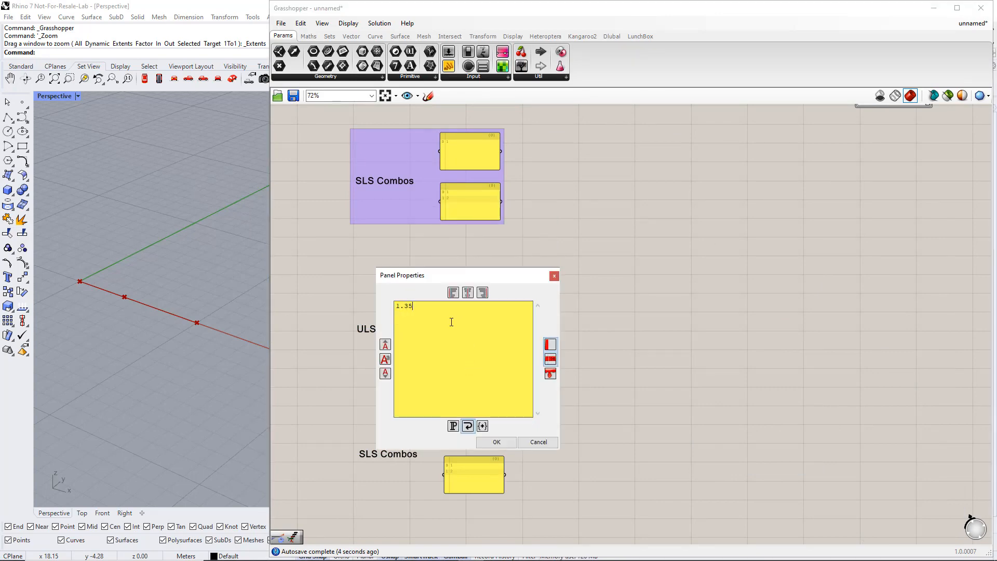
pyautogui.press('Return')
pyautogui.write('1.5')
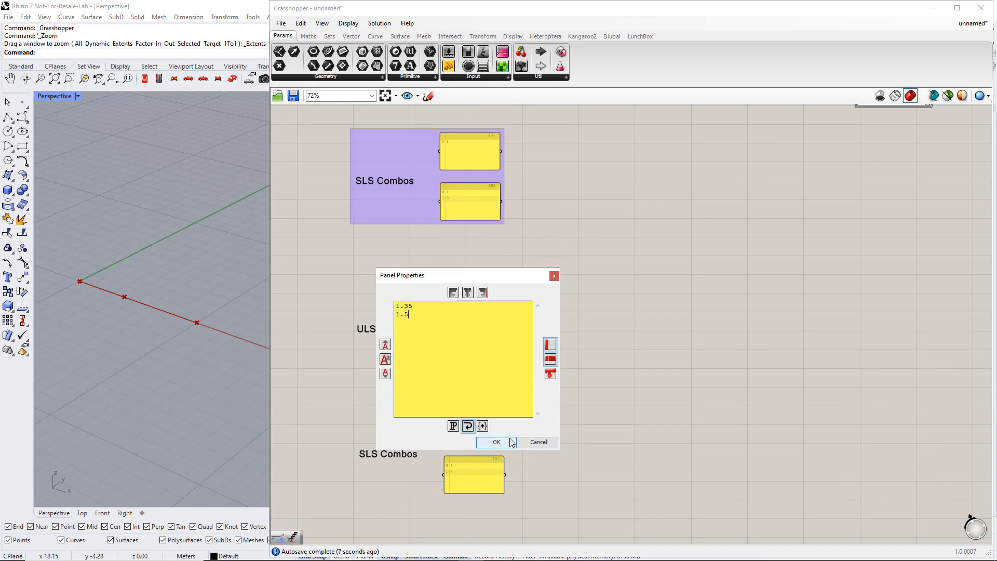
pyautogui.click(512, 442)
# Set both copied SLS panels to the value 1
pyautogui.moveTo(540, 454); pyautogui.dragTo(535, 382, button='right')
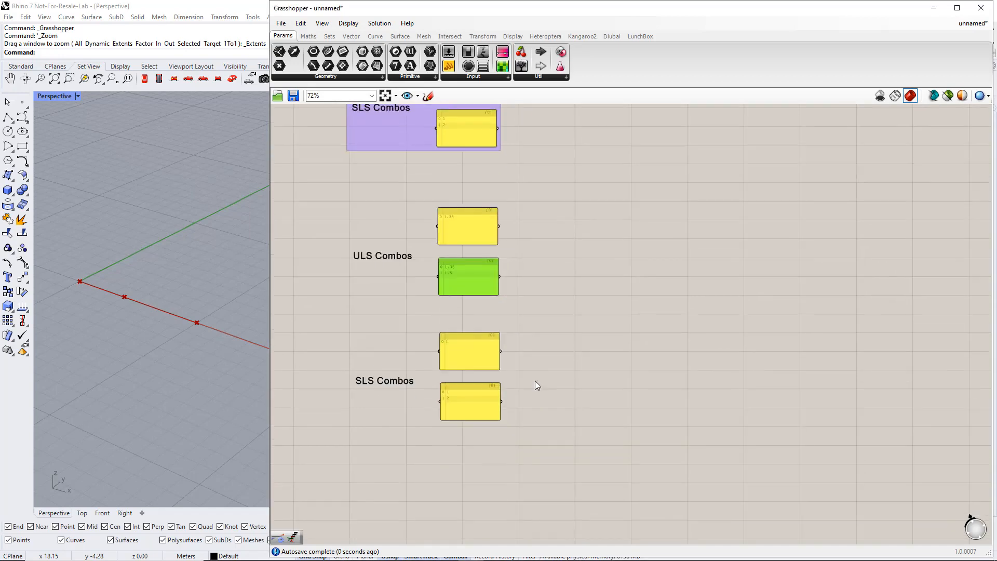
pyautogui.scroll(2, 465, 363)
pyautogui.click(461, 352)
pyautogui.doubleClick(461, 351)
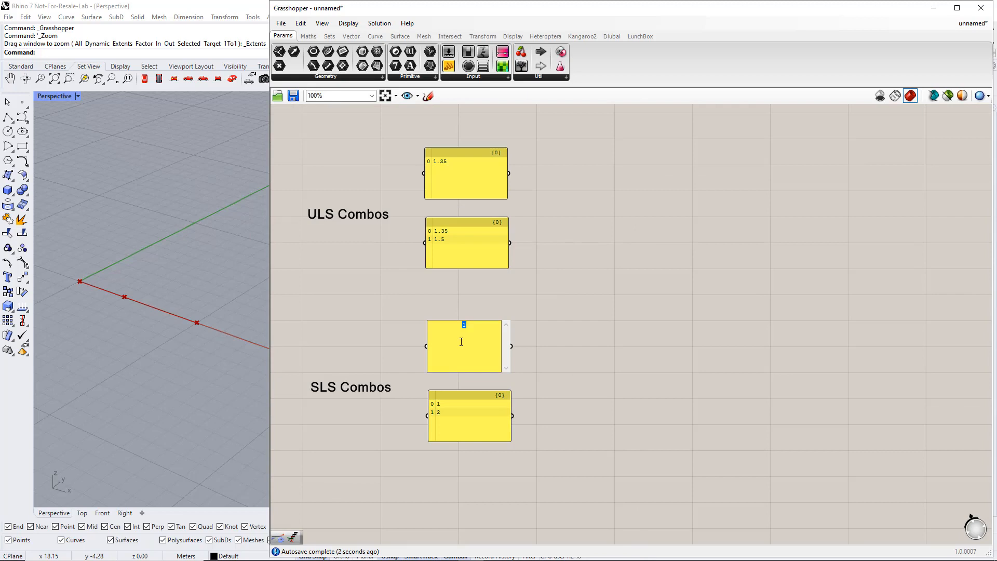
pyautogui.write('1')
pyautogui.click(541, 398)
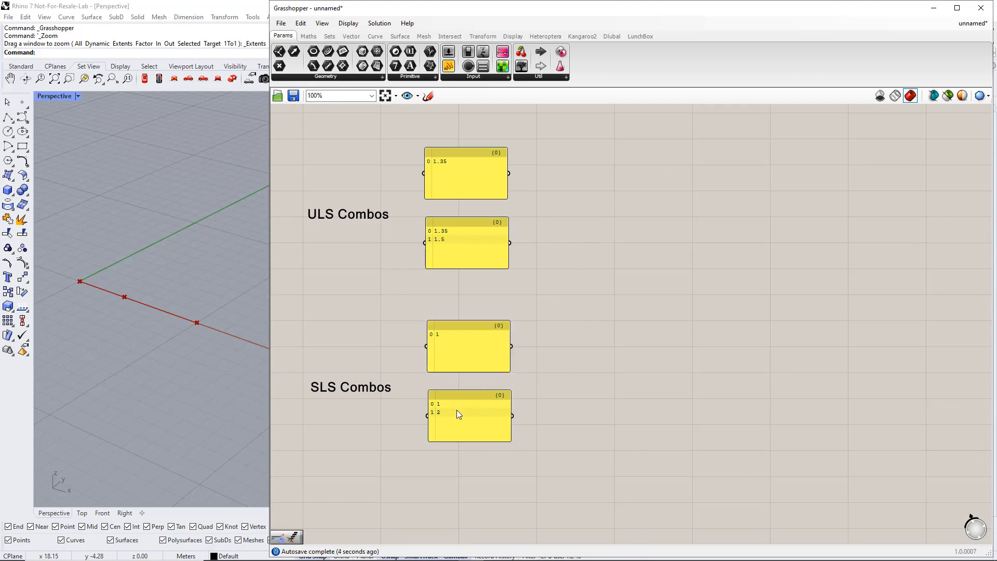
pyautogui.doubleClick(457, 410)
pyautogui.write('1')
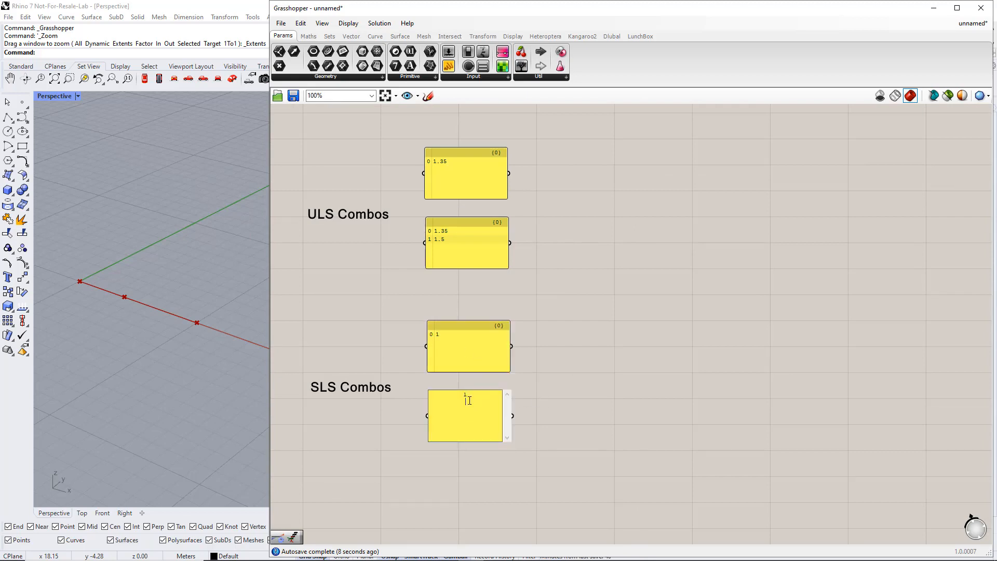
pyautogui.click(597, 420)
# Group the two new ULS panels and the two new SLS panels with Ctrl+G
pyautogui.scroll(-2, 597, 419)
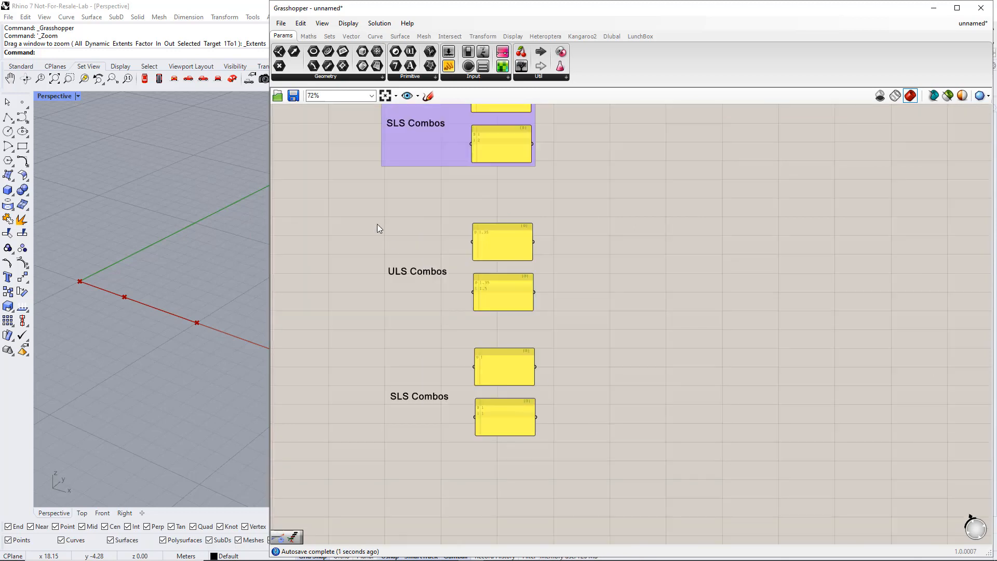
pyautogui.moveTo(361, 208); pyautogui.dragTo(571, 325)
pyautogui.hotkey('ctrl', 'g')
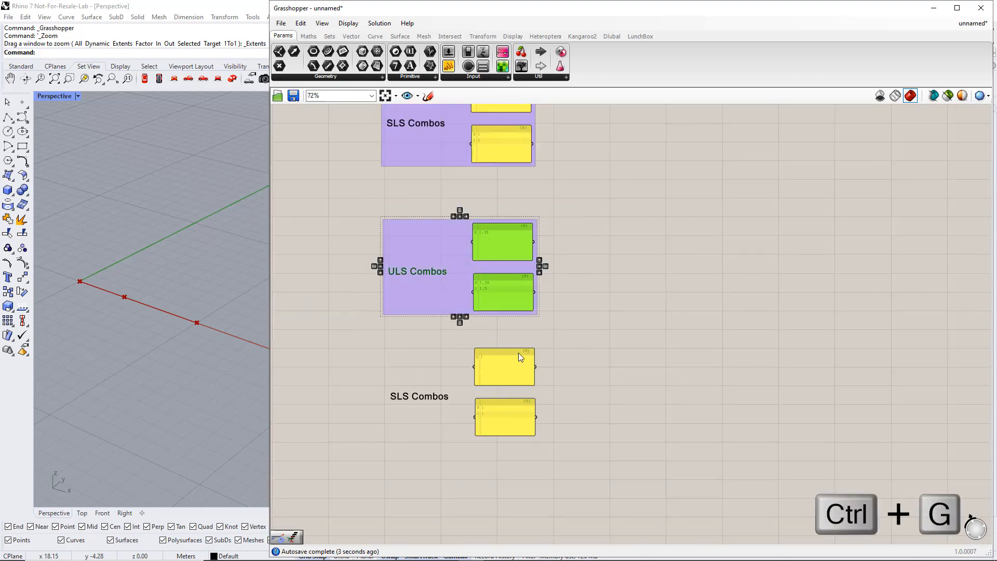
pyautogui.moveTo(347, 337); pyautogui.dragTo(590, 460)
pyautogui.hotkey('ctrl', 'g')
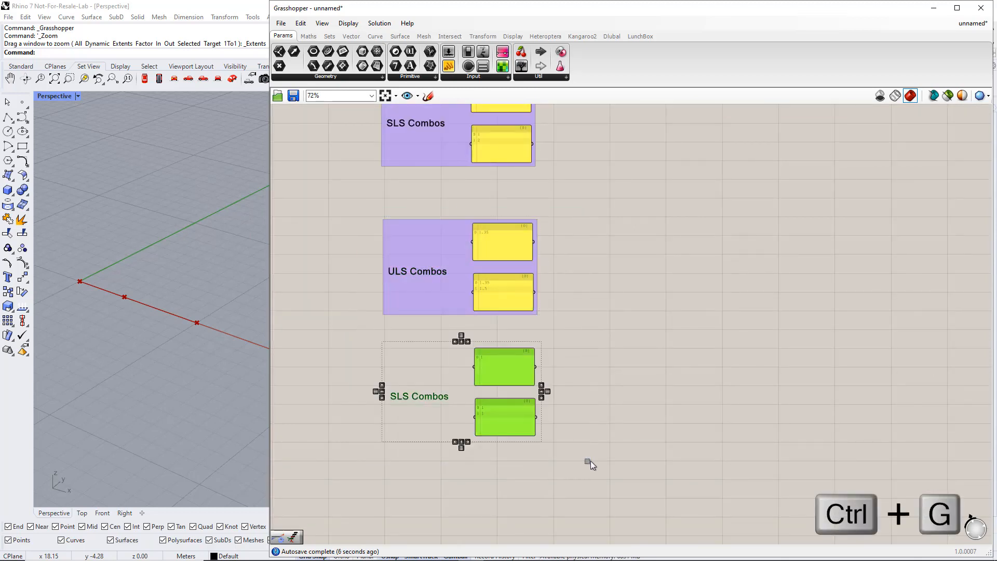
pyautogui.hotkey('ctrl', 'g')
pyautogui.click(613, 403)
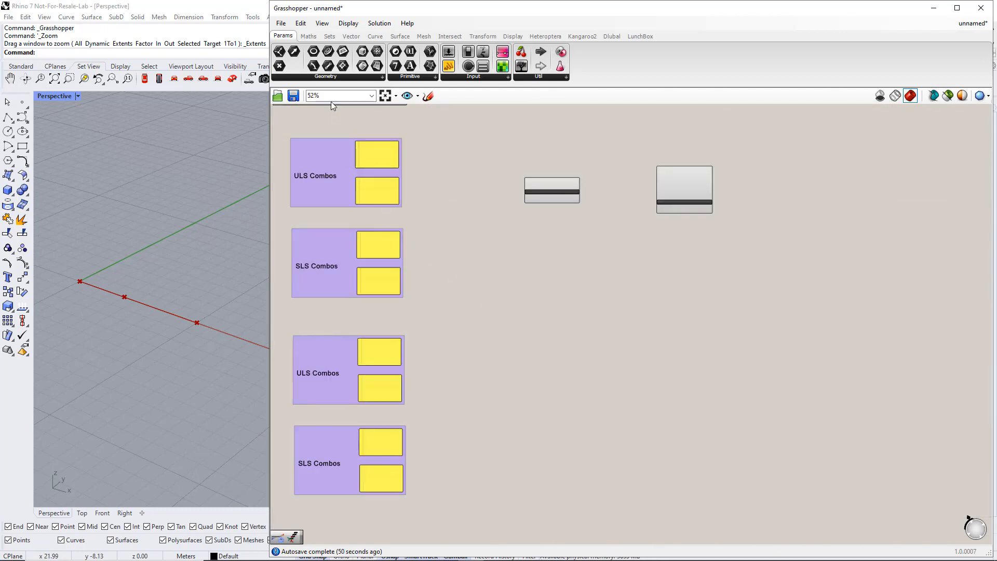
# Place an Entwine component from Sets > Tree onto the canvas
pyautogui.click(329, 36)
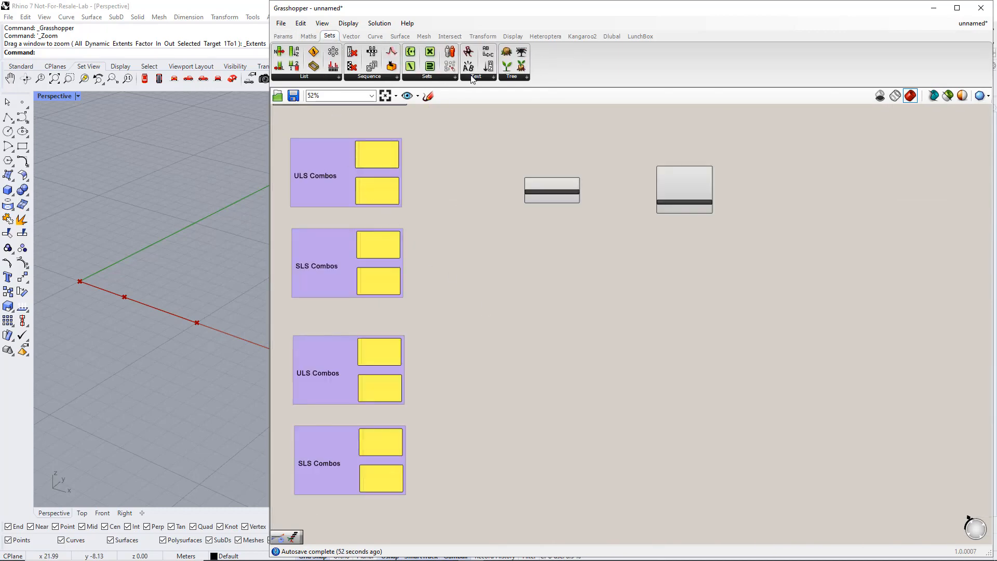
pyautogui.click(509, 77)
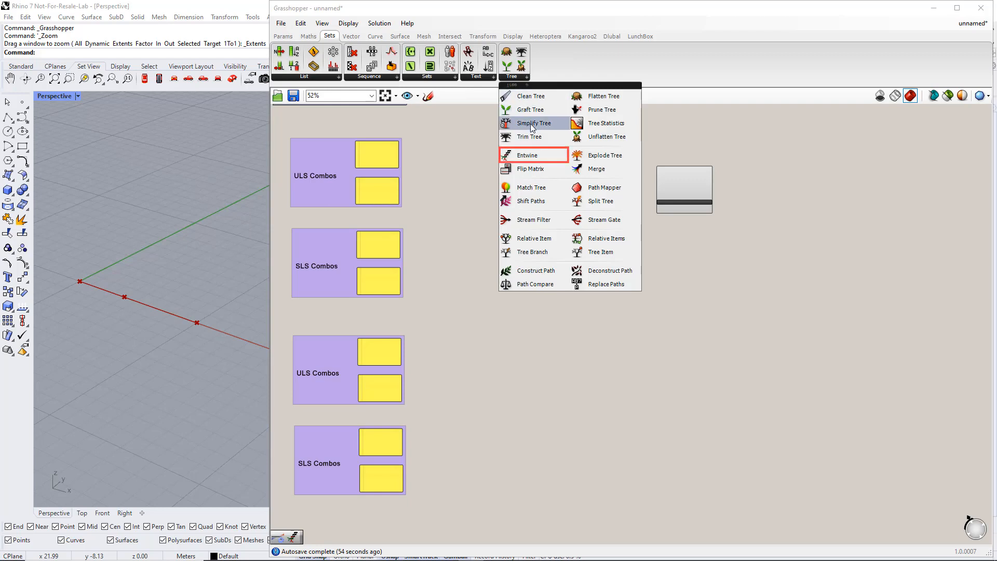
pyautogui.moveTo(527, 154); pyautogui.dragTo(504, 198)
pyautogui.moveTo(488, 236); pyautogui.dragTo(489, 236)
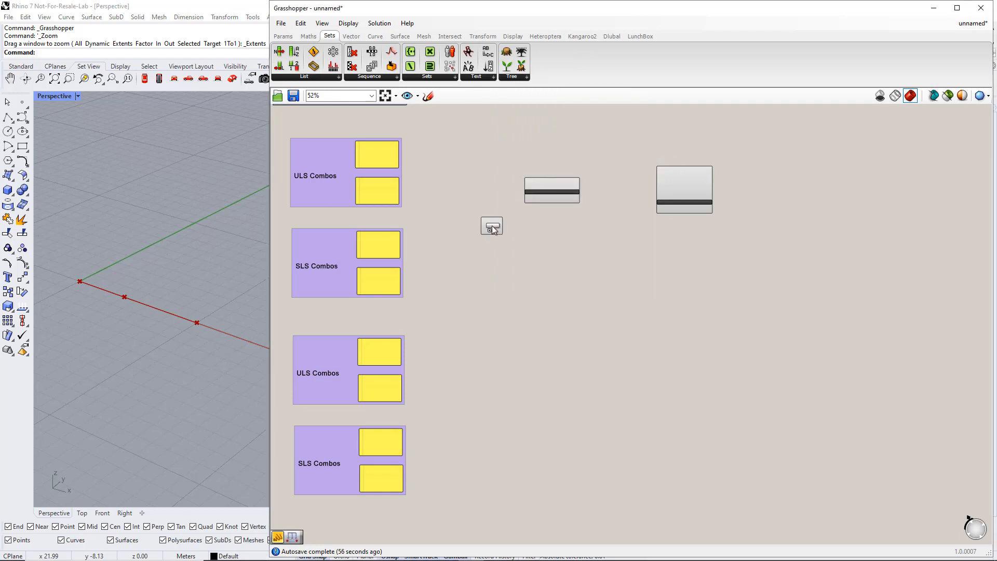
# Zoom in on Entwine and add a fourth input to it
pyautogui.scroll(3, 488, 236)
pyautogui.moveTo(512, 251); pyautogui.dragTo(543, 291, button='right')
pyautogui.scroll(1, 538, 318)
pyautogui.moveTo(580, 327); pyautogui.dragTo(636, 333, button='right')
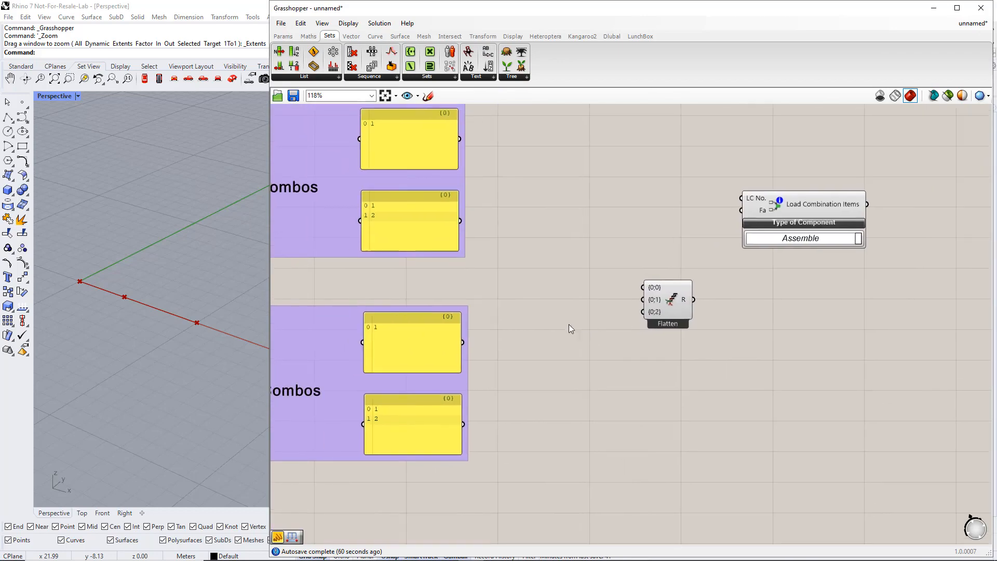
pyautogui.scroll(5, 621, 332)
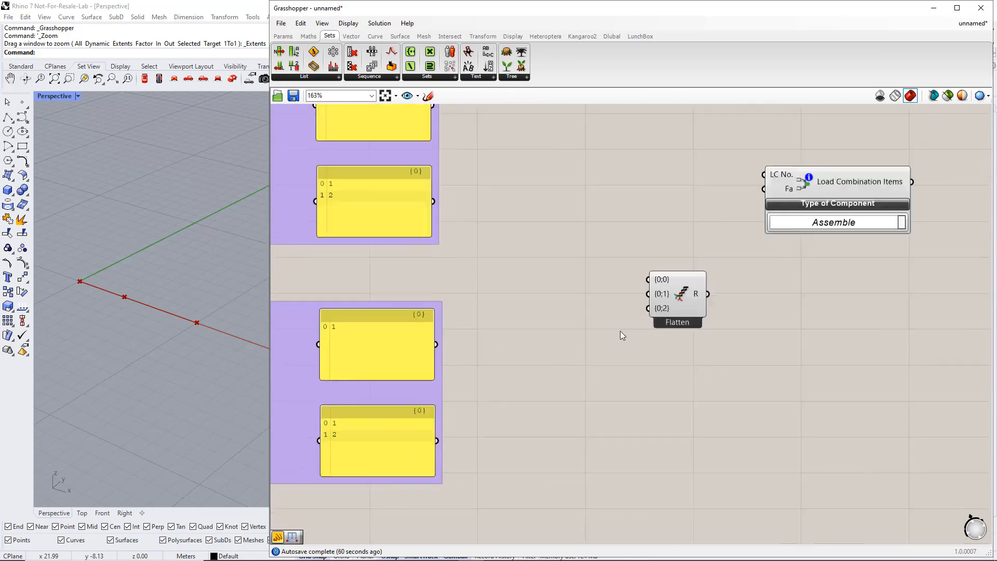
pyautogui.scroll(1, 681, 314)
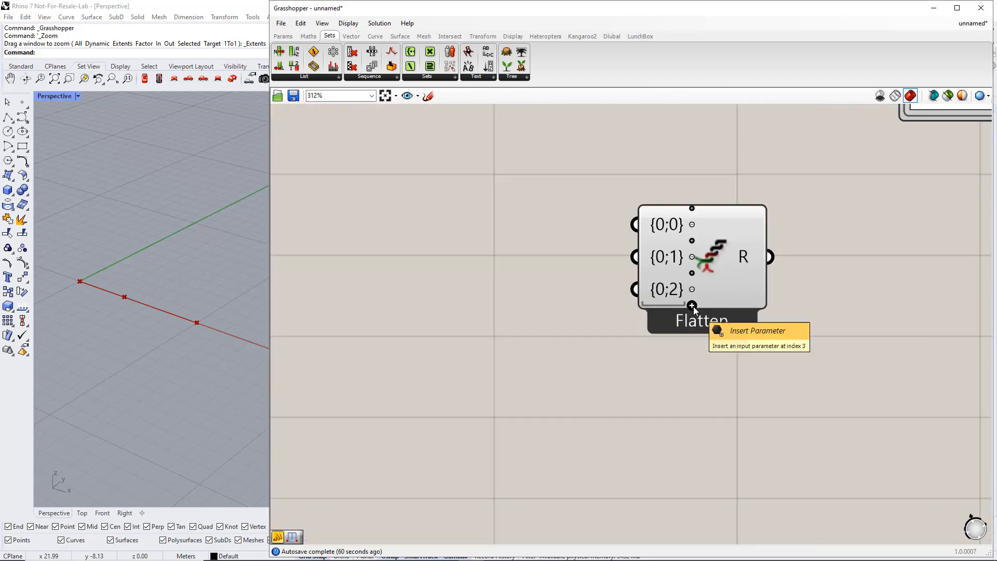
pyautogui.click(693, 307)
pyautogui.scroll(-6, 663, 312)
pyautogui.click(639, 283)
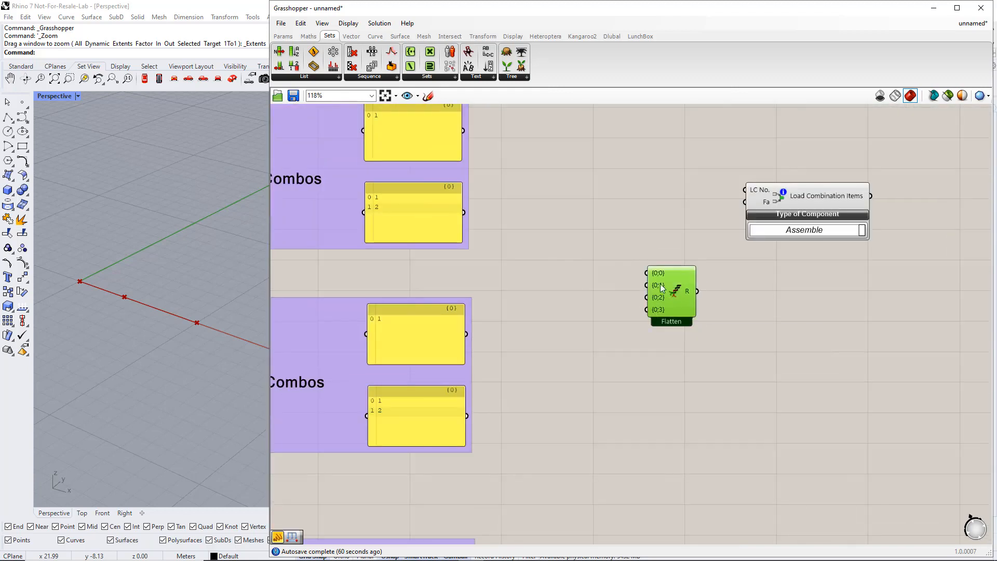
pyautogui.moveTo(592, 243); pyautogui.dragTo(567, 272, button='right')
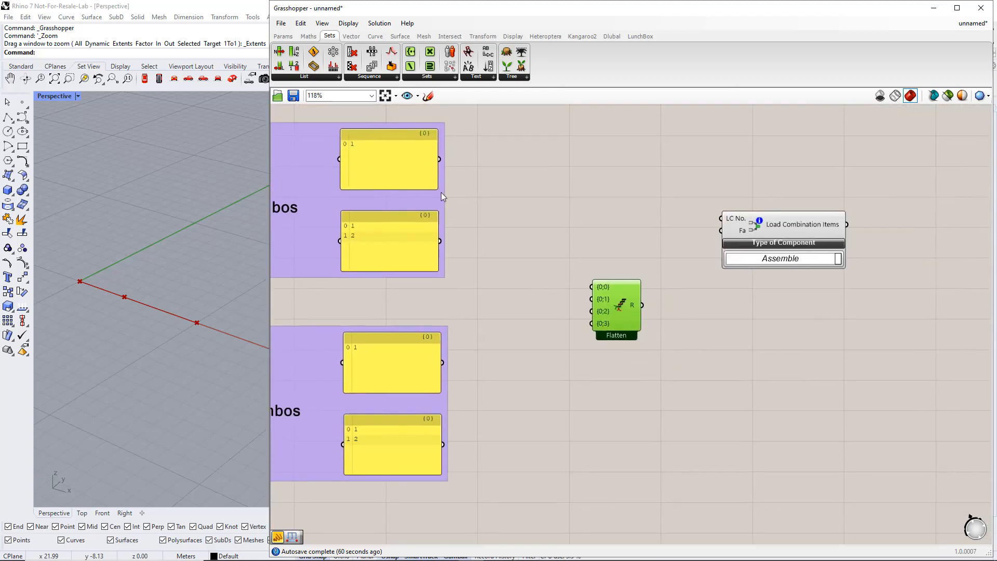
# Wire the two ULS and two SLS combo panels into Entwine inputs {0;0} to {0;3}
pyautogui.moveTo(440, 160); pyautogui.dragTo(591, 287)
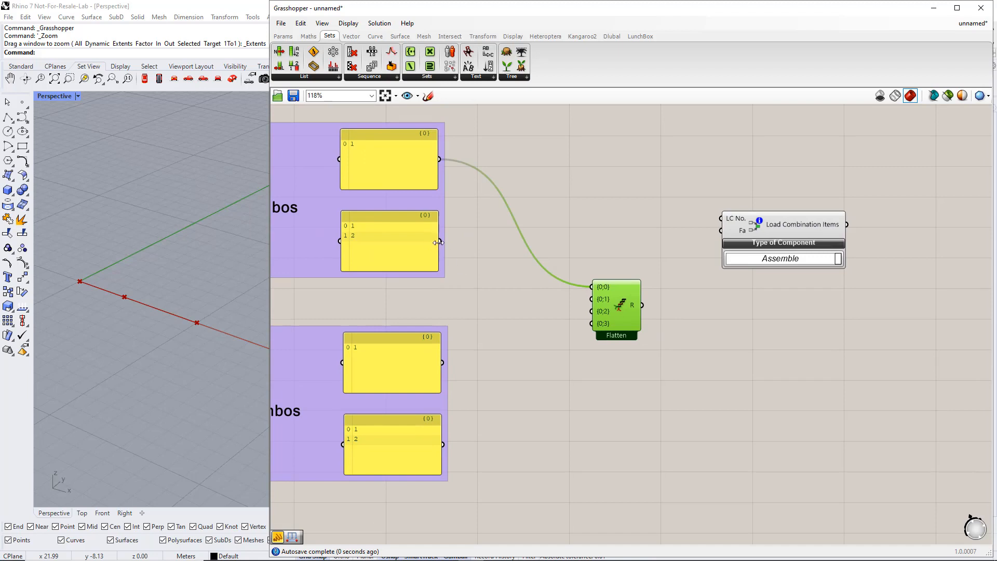
pyautogui.moveTo(483, 271); pyautogui.dragTo(581, 298)
pyautogui.moveTo(447, 362); pyautogui.dragTo(591, 311)
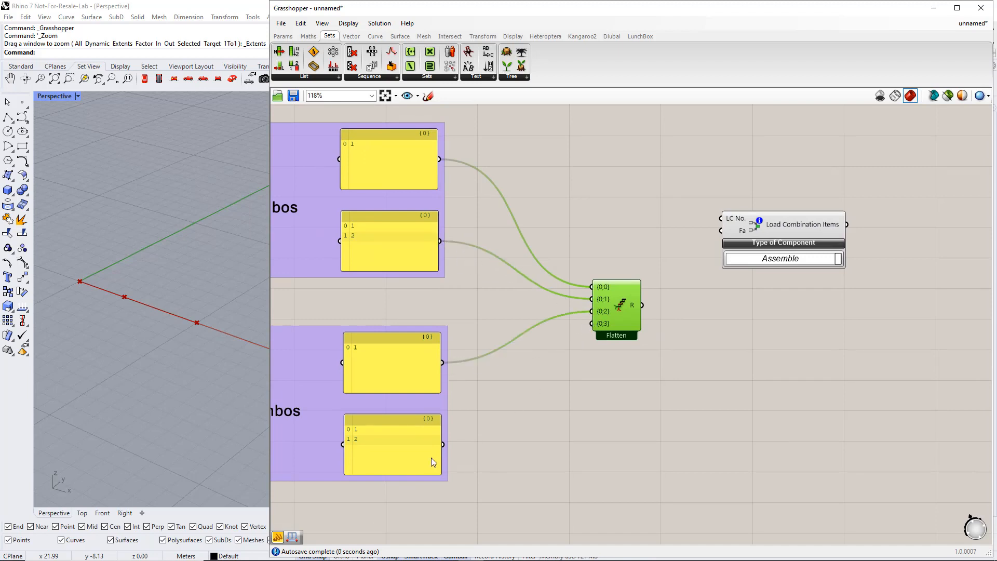
pyautogui.moveTo(442, 444); pyautogui.dragTo(591, 323)
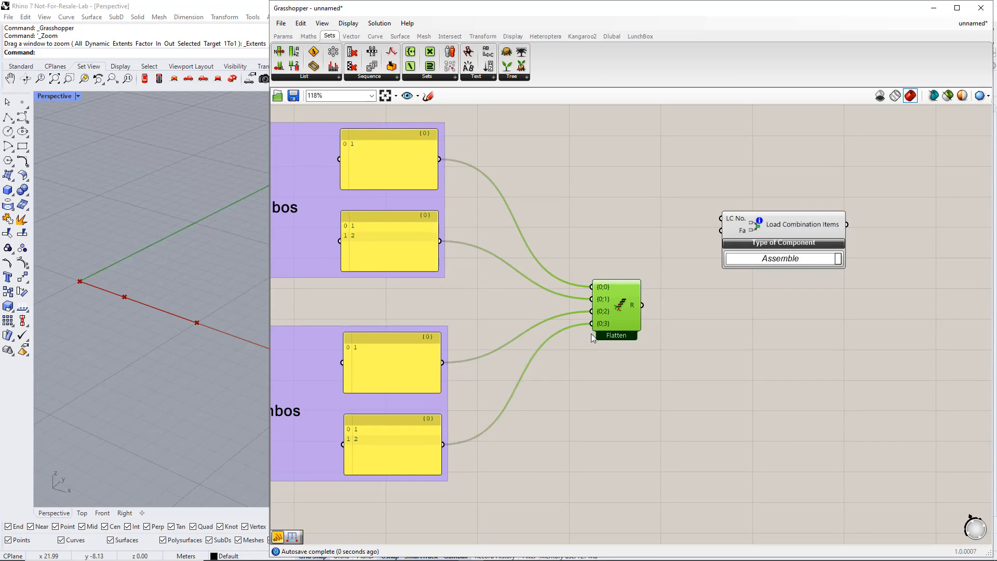
pyautogui.scroll(-3, 585, 349)
pyautogui.moveTo(589, 403); pyautogui.dragTo(577, 290, button='right')
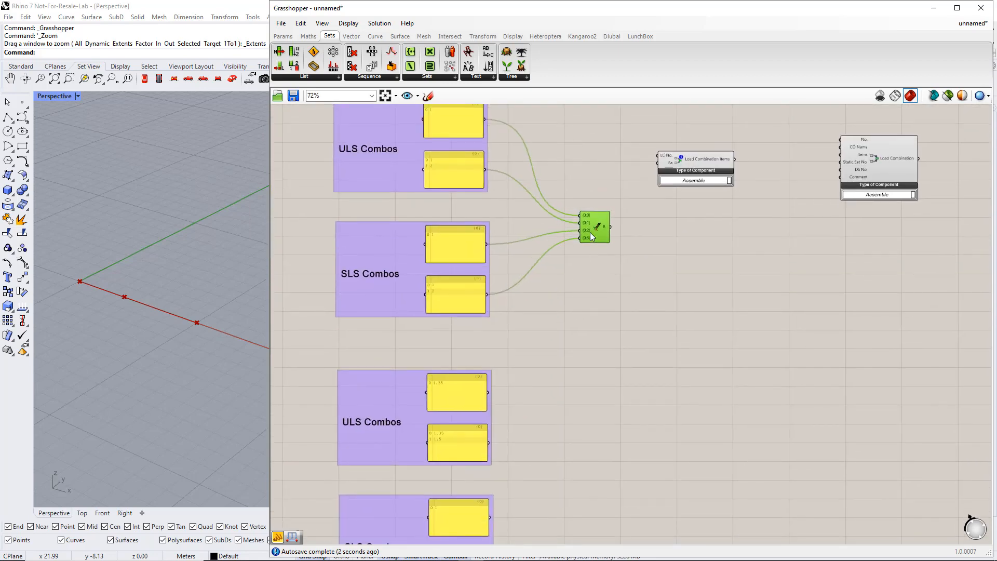
# Copy Entwine beside the second pair and rewire it to that pair's ULS and SLS panels
pyautogui.keyDown('alt'); pyautogui.moveTo(590, 232); pyautogui.dragTo(488, 393); pyautogui.keyUp('alt')
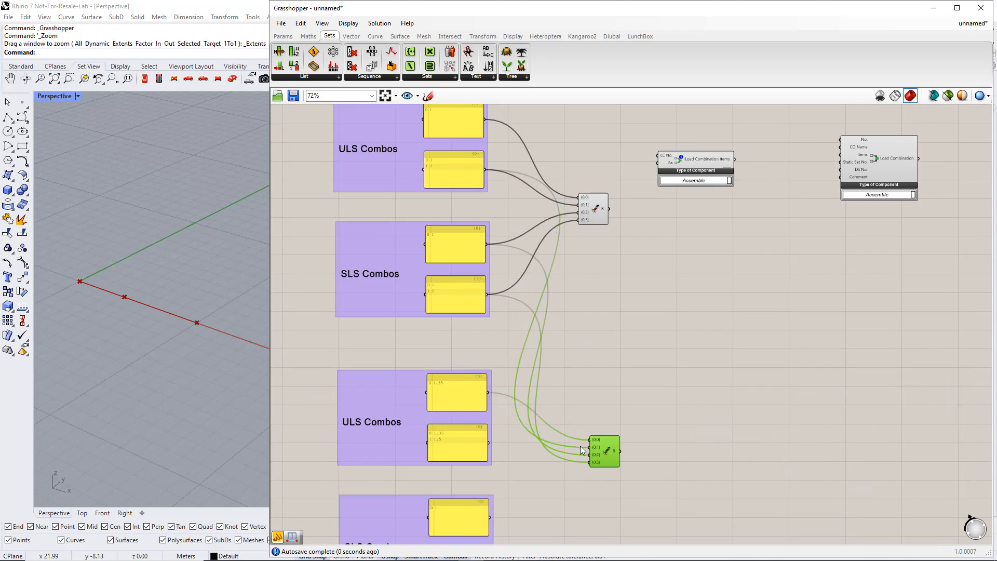
pyautogui.moveTo(588, 447); pyautogui.dragTo(489, 442)
pyautogui.moveTo(590, 456); pyautogui.dragTo(490, 518)
pyautogui.moveTo(545, 499); pyautogui.dragTo(539, 417, button='right')
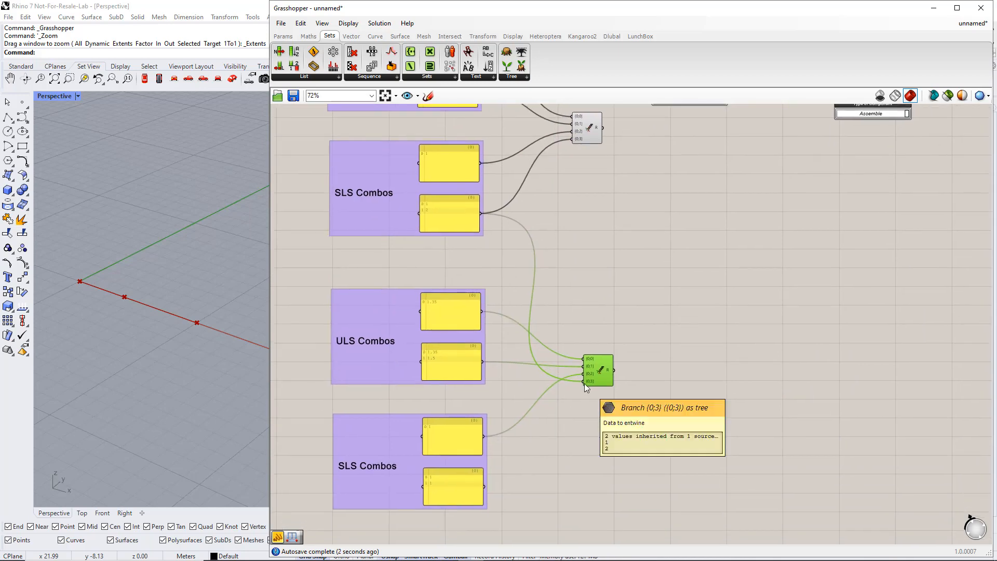
pyautogui.moveTo(584, 383); pyautogui.dragTo(495, 486)
# Move both Load Combination components lower and to the right
pyautogui.scroll(-2, 495, 486)
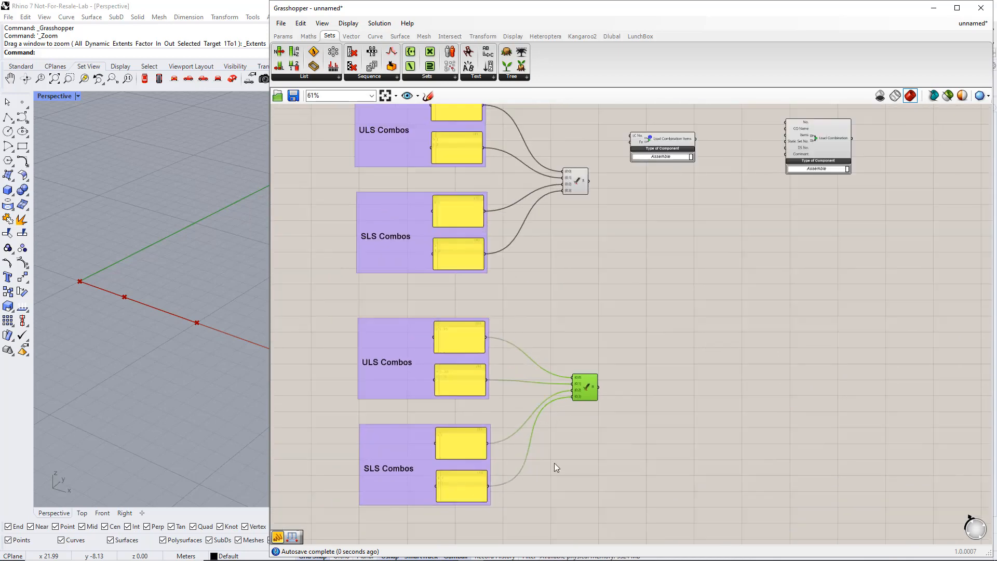
pyautogui.moveTo(823, 253); pyautogui.dragTo(617, 146)
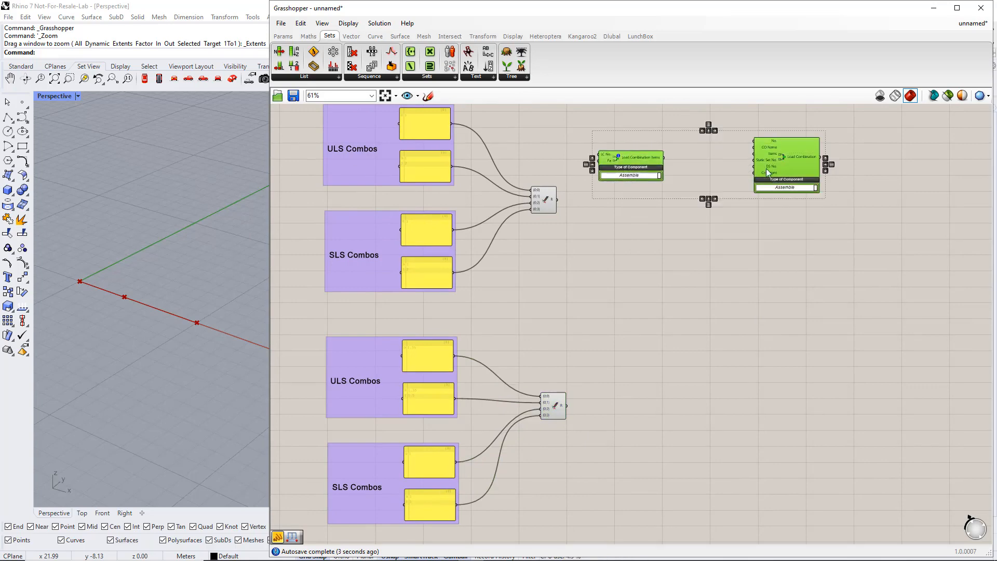
pyautogui.moveTo(773, 167); pyautogui.dragTo(889, 284)
pyautogui.click(778, 326)
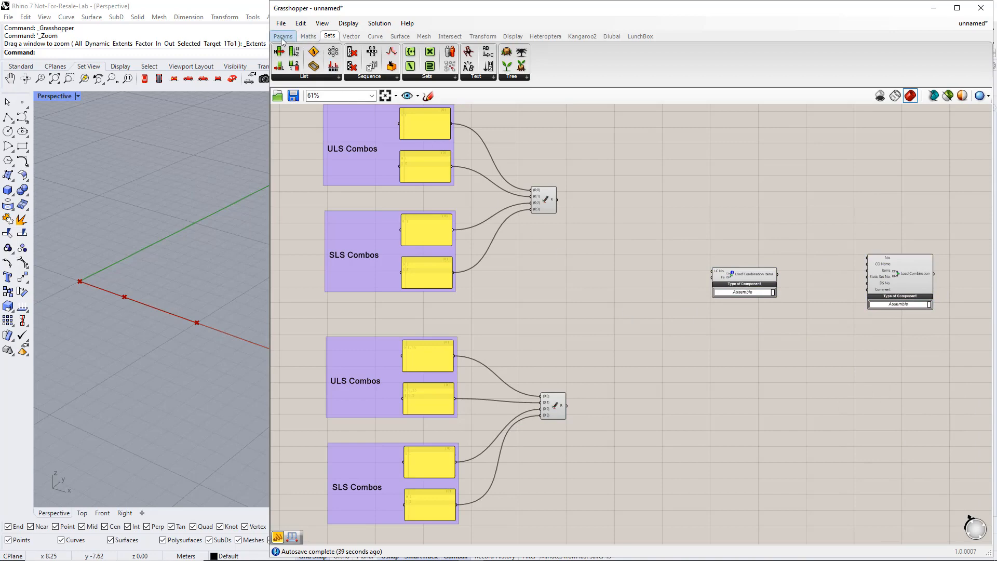
# Add a panel showing the first Entwine's flattened load case numbers, sized to show all branches
pyautogui.click(284, 36)
pyautogui.moveTo(448, 66); pyautogui.dragTo(625, 202)
pyautogui.scroll(2, 611, 204)
pyautogui.scroll(1, 610, 204)
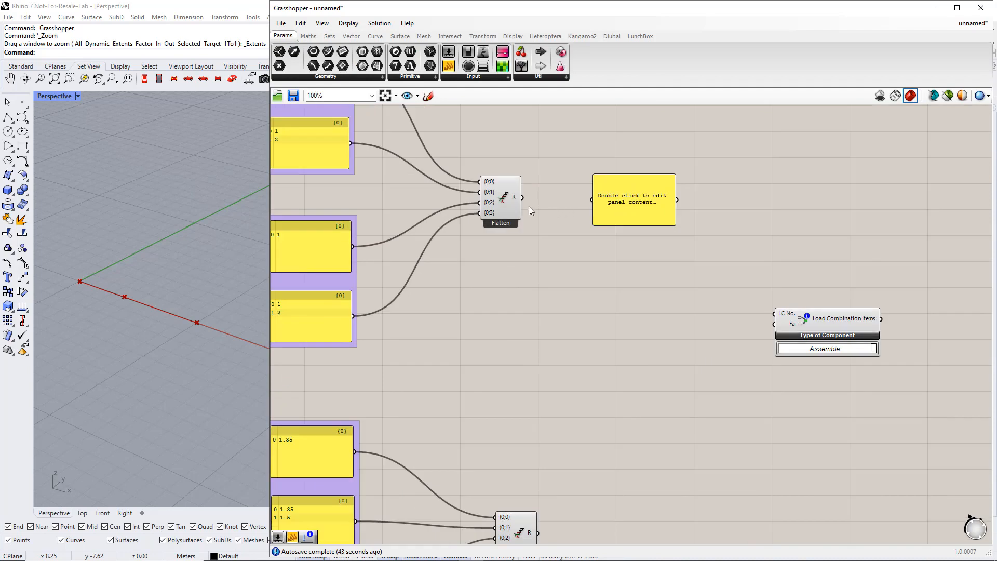
pyautogui.moveTo(521, 198); pyautogui.dragTo(592, 201)
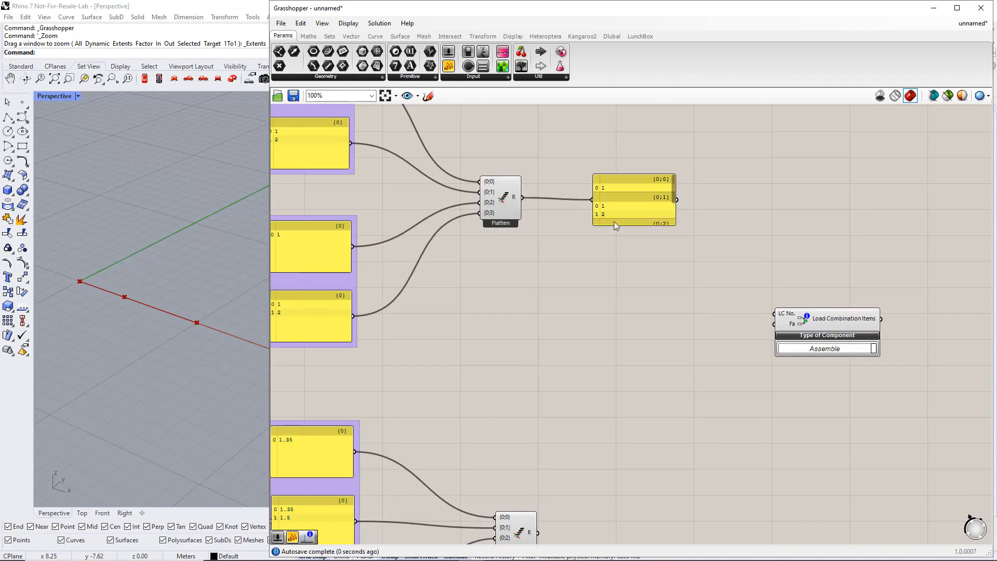
pyautogui.moveTo(646, 225); pyautogui.dragTo(653, 292)
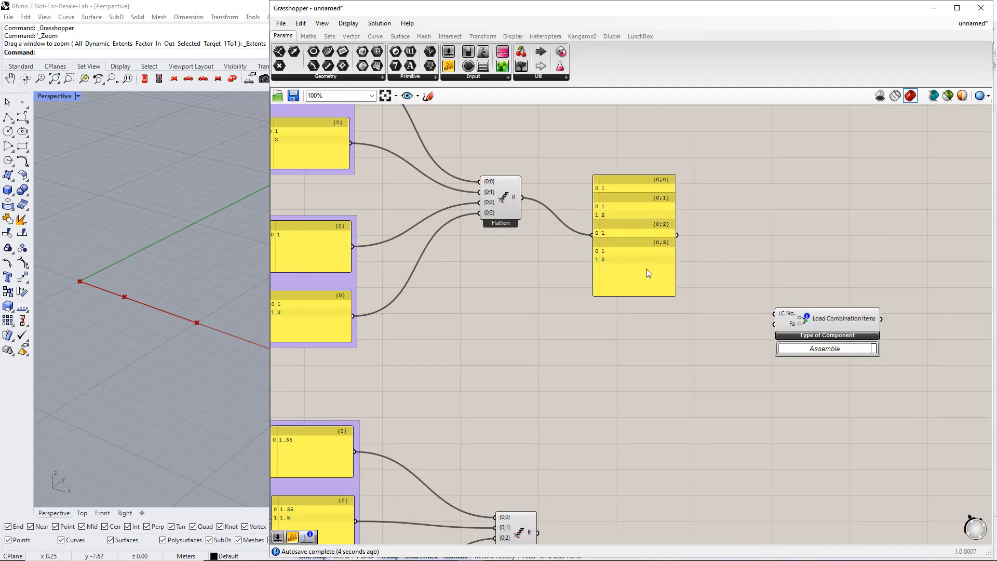
pyautogui.moveTo(646, 257); pyautogui.dragTo(650, 221)
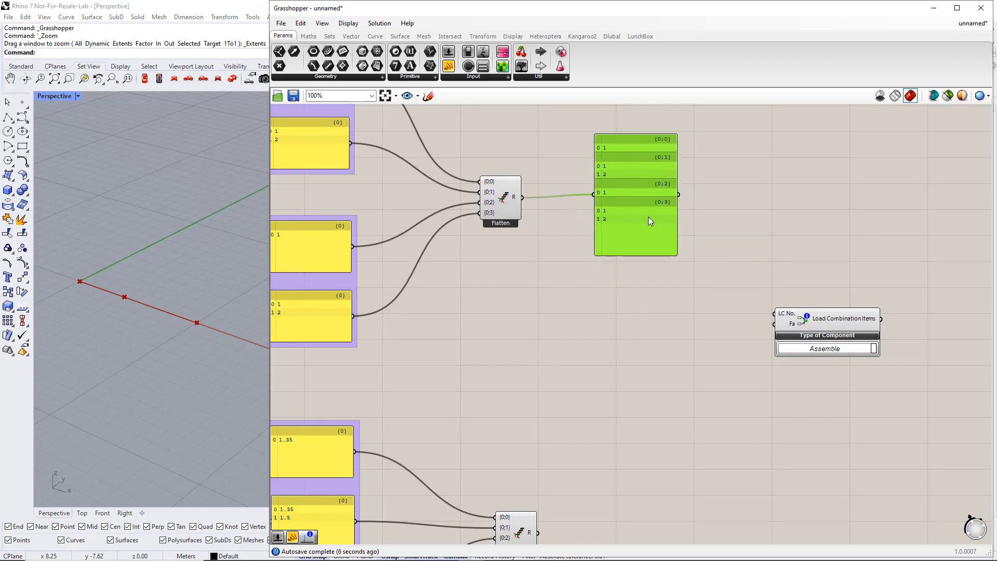
pyautogui.scroll(-2, 648, 216)
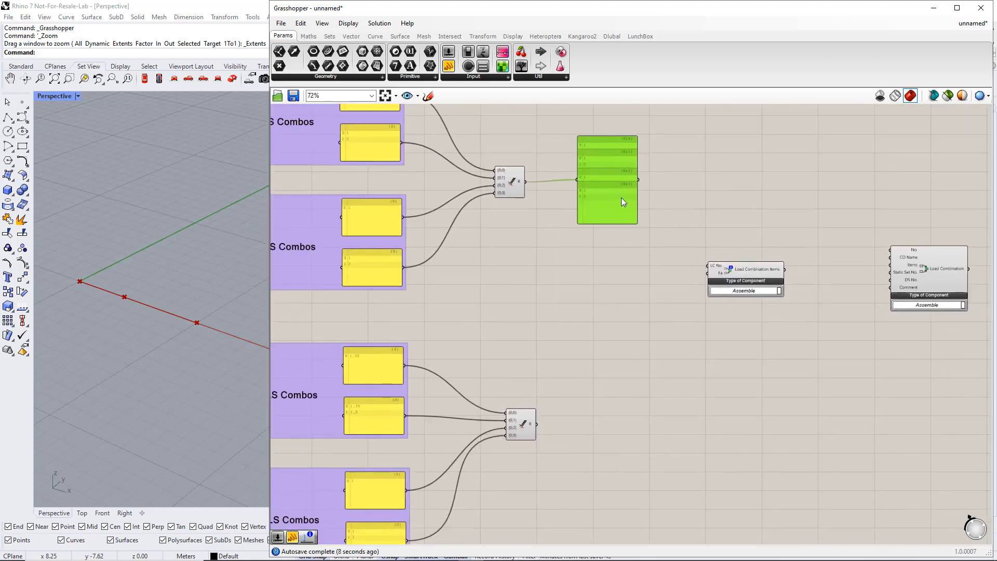
# Copy the panel for the factors, then wire numbers to LC No. and factors to Fa
pyautogui.keyDown('alt'); pyautogui.moveTo(622, 209); pyautogui.dragTo(537, 424); pyautogui.keyUp('alt')
pyautogui.click(609, 304)
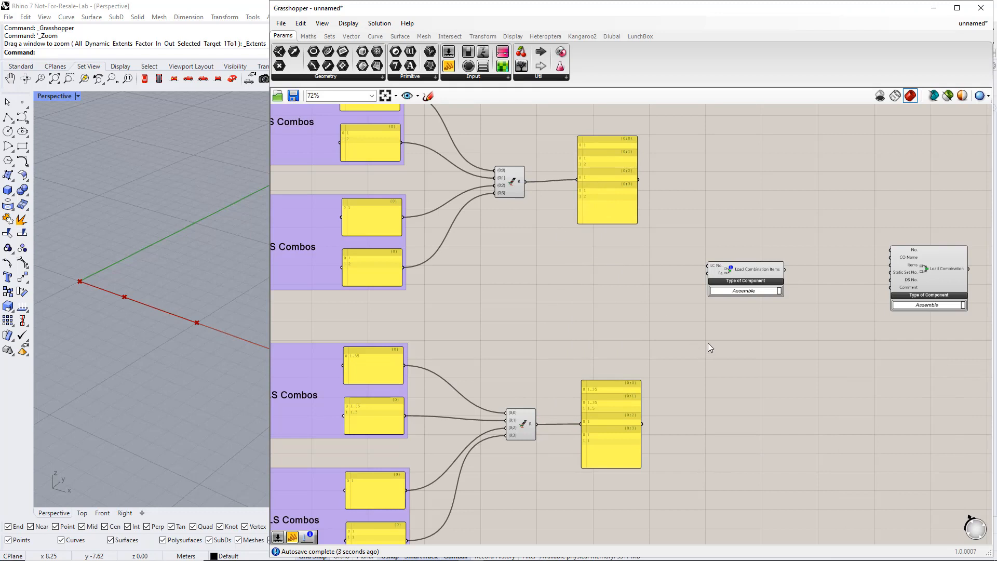
pyautogui.moveTo(708, 343); pyautogui.dragTo(643, 344, button='right')
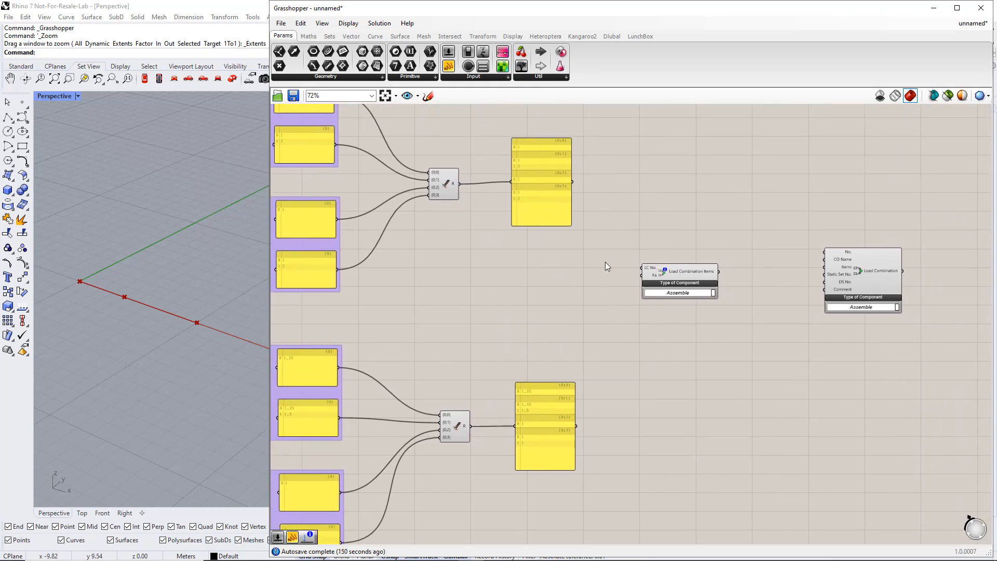
pyautogui.moveTo(572, 182); pyautogui.dragTo(638, 274)
pyautogui.moveTo(581, 423); pyautogui.dragTo(642, 275)
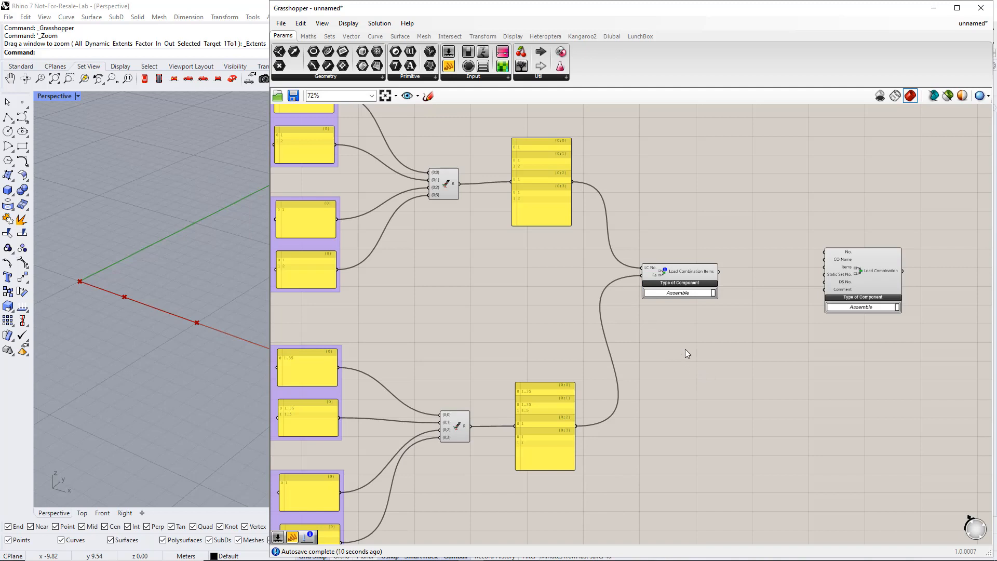
# Wire Load Combination Items into Load Combination's Items input and place an empty panel above it
pyautogui.scroll(2, 676, 337)
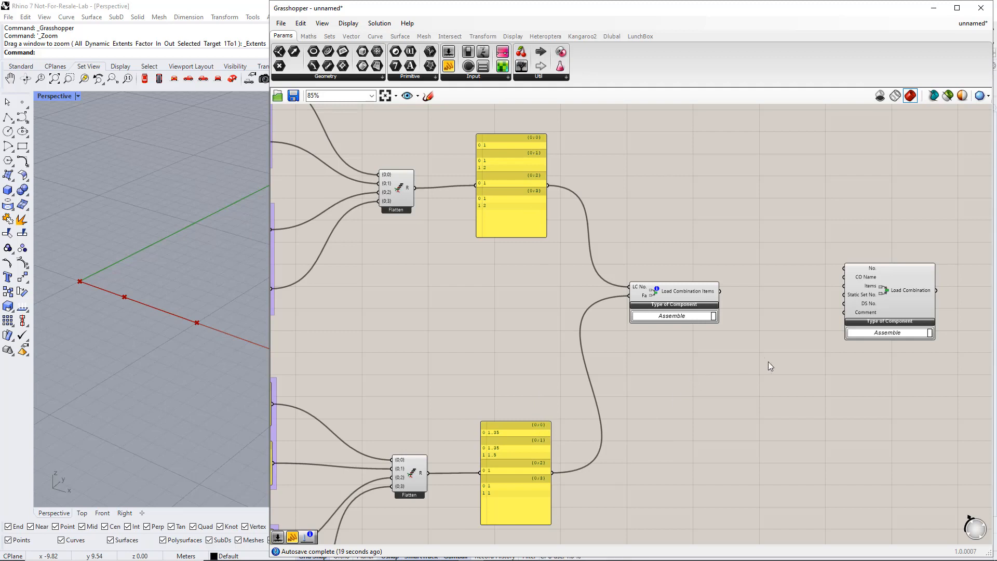
pyautogui.moveTo(767, 362); pyautogui.dragTo(644, 352, button='right')
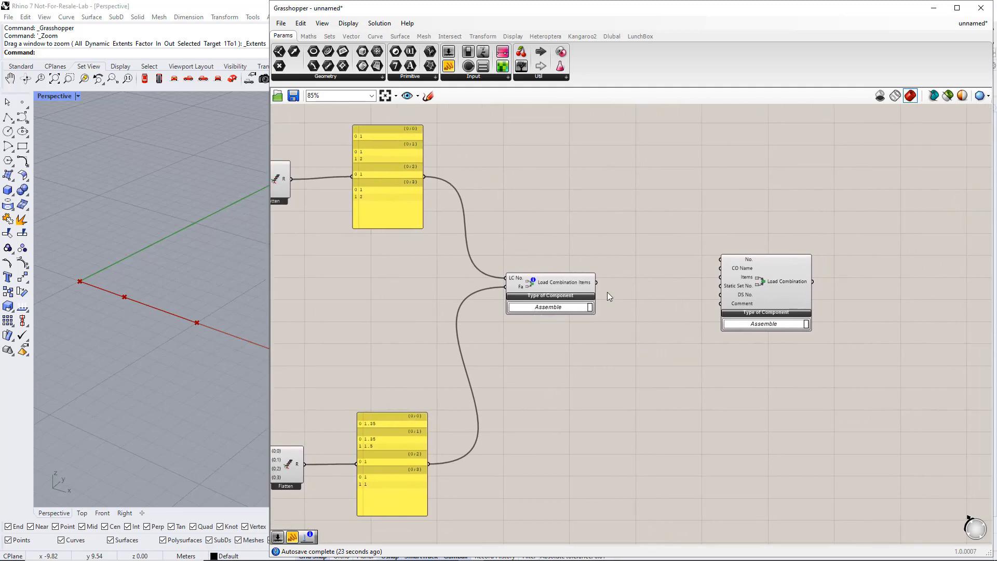
pyautogui.moveTo(598, 283); pyautogui.dragTo(747, 280)
pyautogui.moveTo(448, 66); pyautogui.dragTo(650, 233)
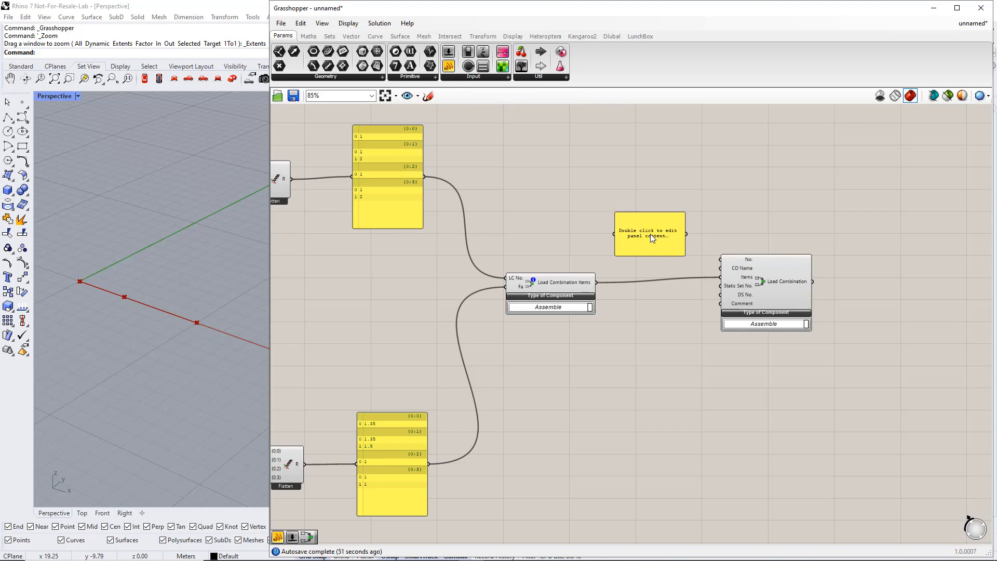
# Enter the combination names CO1 ULS, CO2 ULS, CO1 SLS and CO2 SLS in the panel
pyautogui.doubleClick(650, 234)
pyautogui.write('CO1 ULS ')
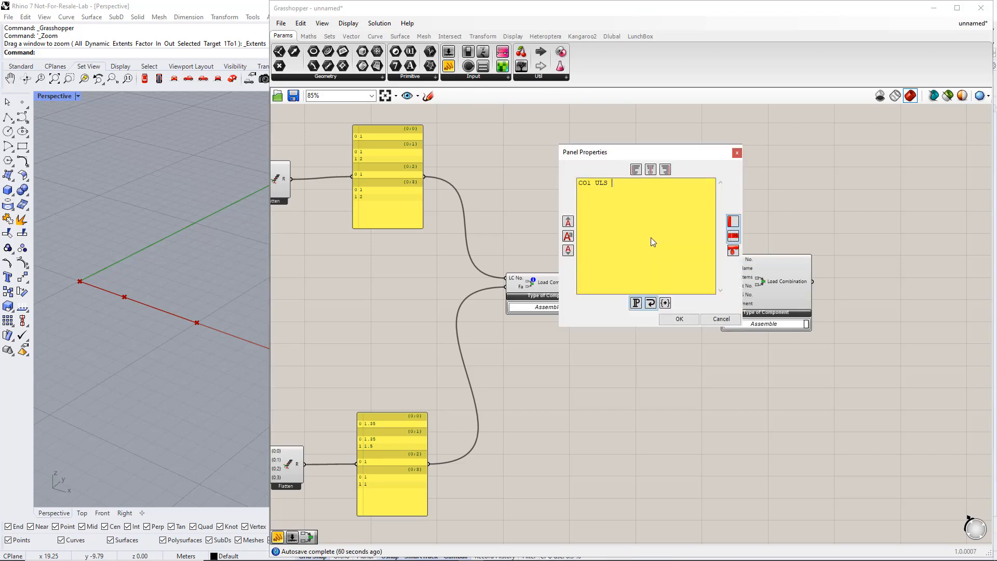
pyautogui.write('CO2 ULSCO1 SLS')
pyautogui.press('Return')
pyautogui.write('CO2 SLS')
pyautogui.click(679, 319)
# Copy the panel below and enter design situation numbers 1, 1, 2, 2
pyautogui.keyDown('alt'); pyautogui.moveTo(676, 244); pyautogui.dragTo(675, 356); pyautogui.keyUp('alt')
pyautogui.doubleClick(675, 356)
pyautogui.write('1')
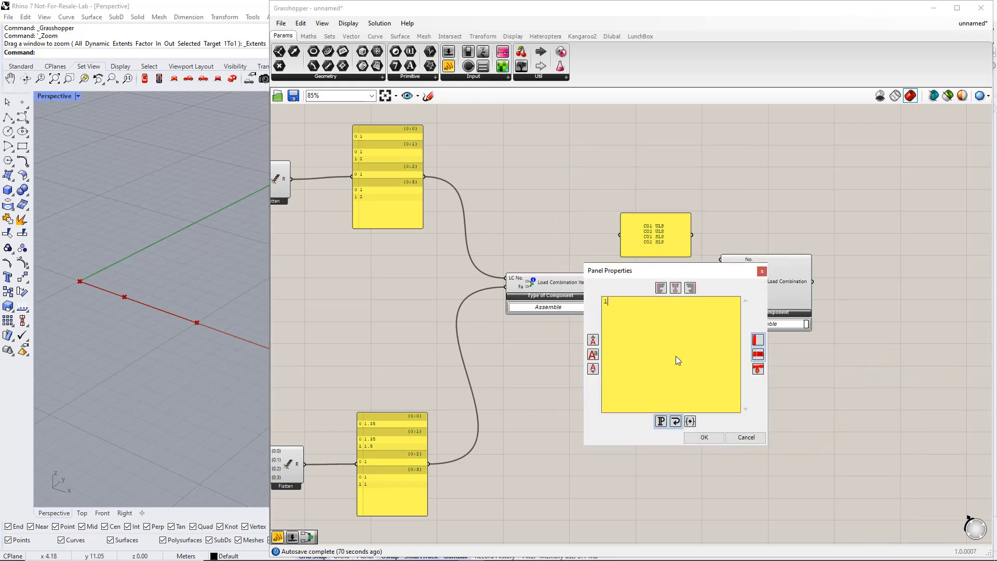
pyautogui.press('Return')
pyautogui.write('1 ')
pyautogui.write('2')
pyautogui.press('Return')
pyautogui.write('2')
pyautogui.click(713, 441)
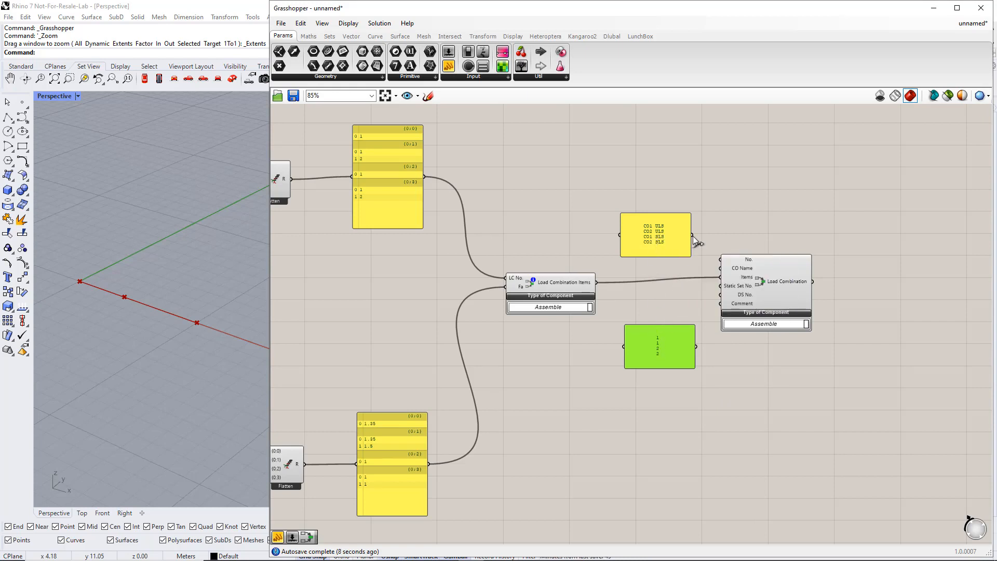
# Wire names to CO Name and numbers to DS No., enabling Multiline Data on both panels
pyautogui.moveTo(693, 236); pyautogui.dragTo(720, 268)
pyautogui.moveTo(697, 350); pyautogui.dragTo(781, 288)
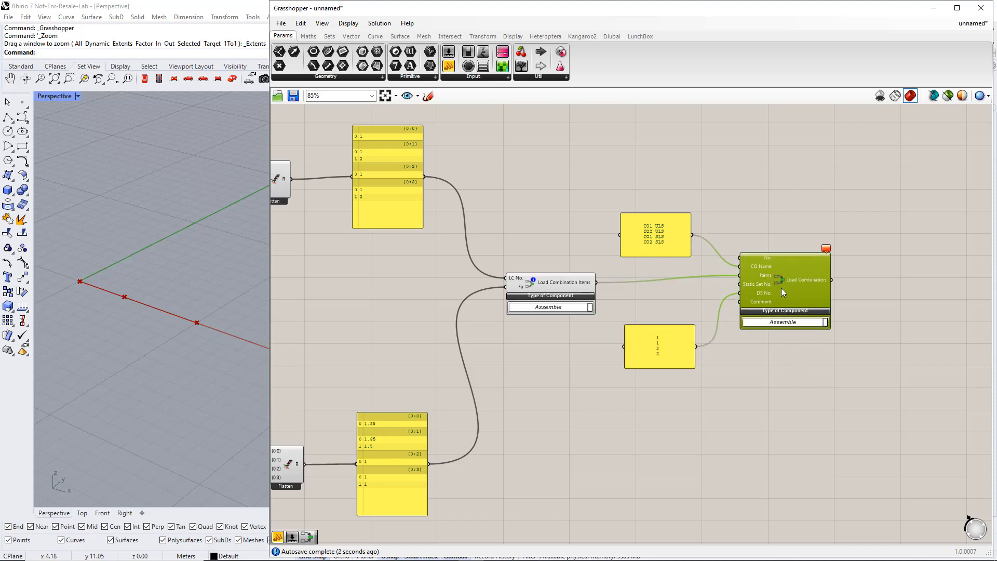
pyautogui.rightClick(652, 235)
pyautogui.click(675, 270)
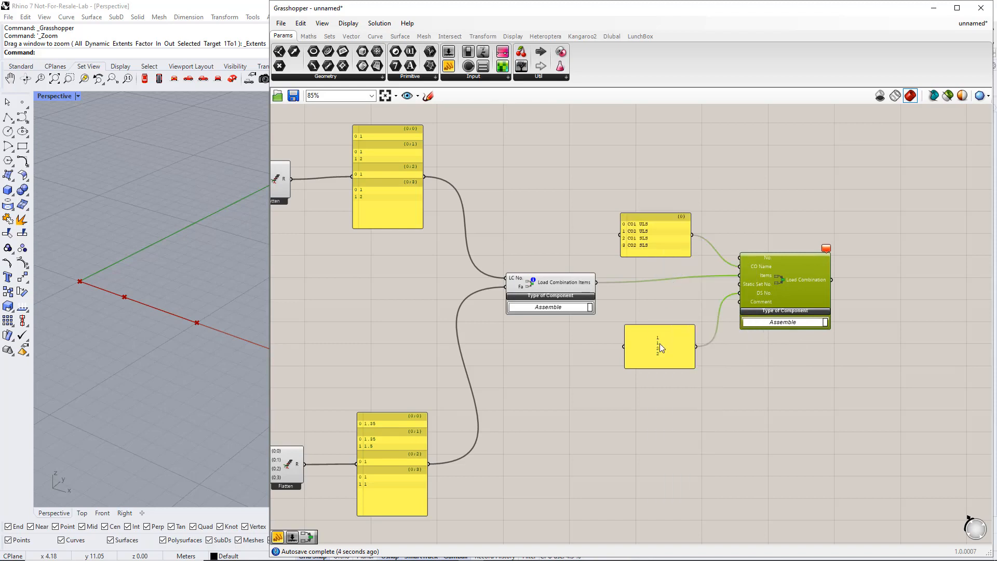
pyautogui.rightClick(659, 344)
pyautogui.click(680, 326)
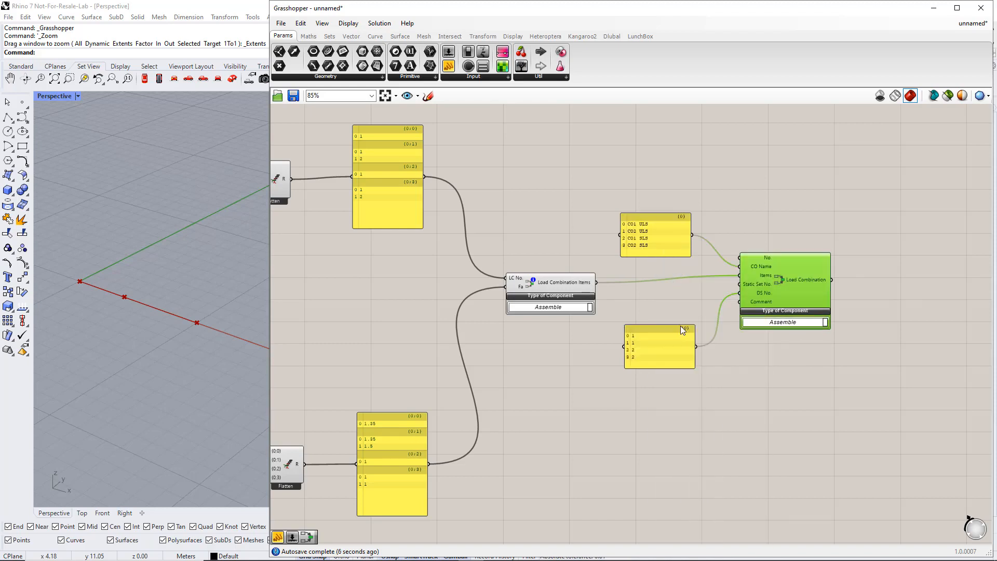
# Graft the CO Name and DS No. inputs of Load Combination
pyautogui.rightClick(758, 266)
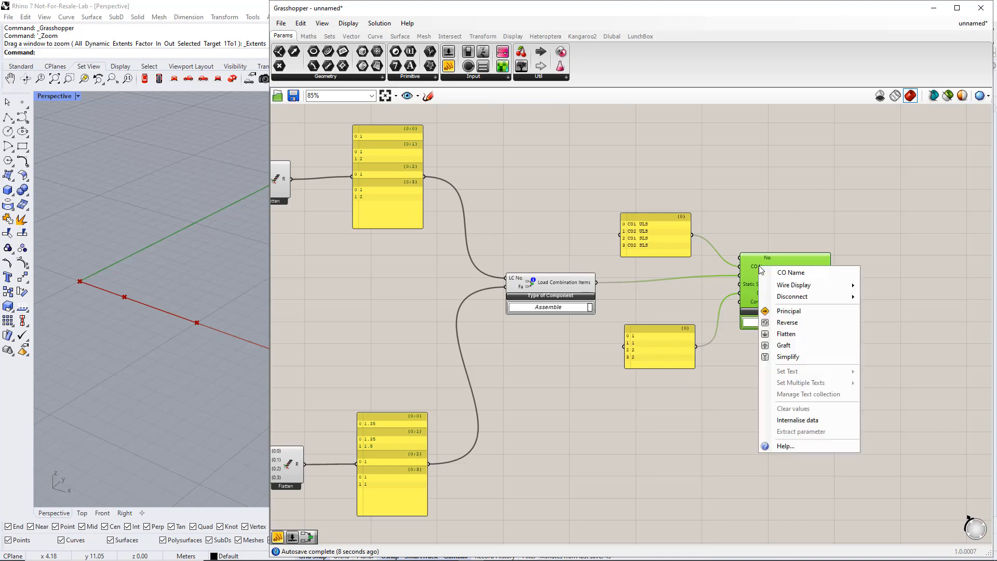
pyautogui.click(775, 344)
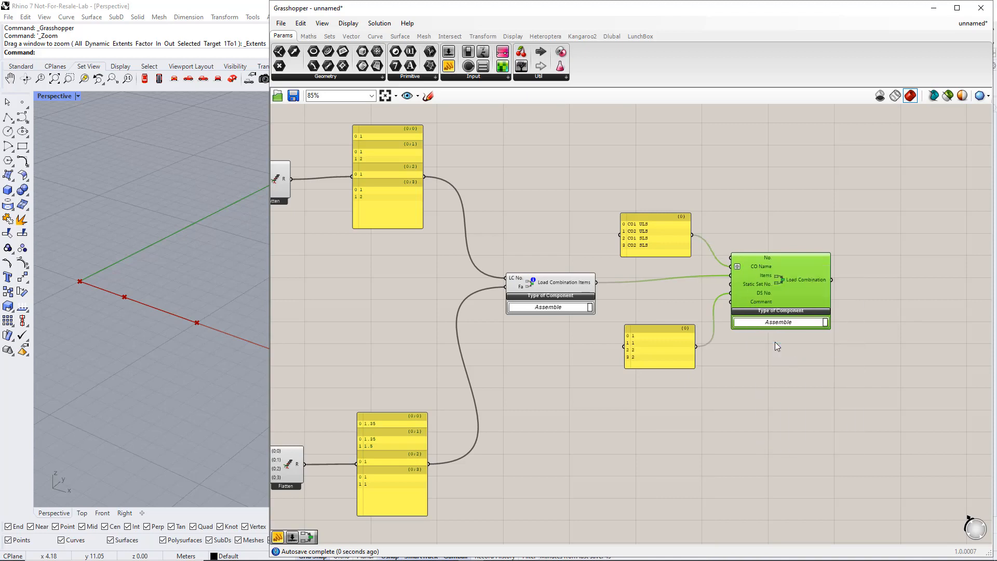
pyautogui.rightClick(758, 292)
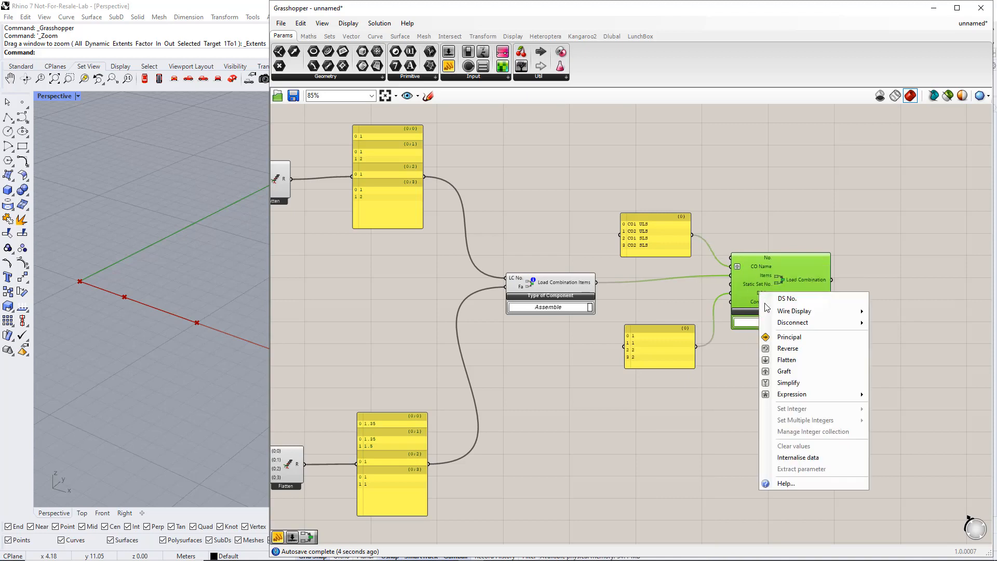
pyautogui.click(784, 371)
pyautogui.click(773, 369)
pyautogui.moveTo(784, 294); pyautogui.dragTo(811, 293)
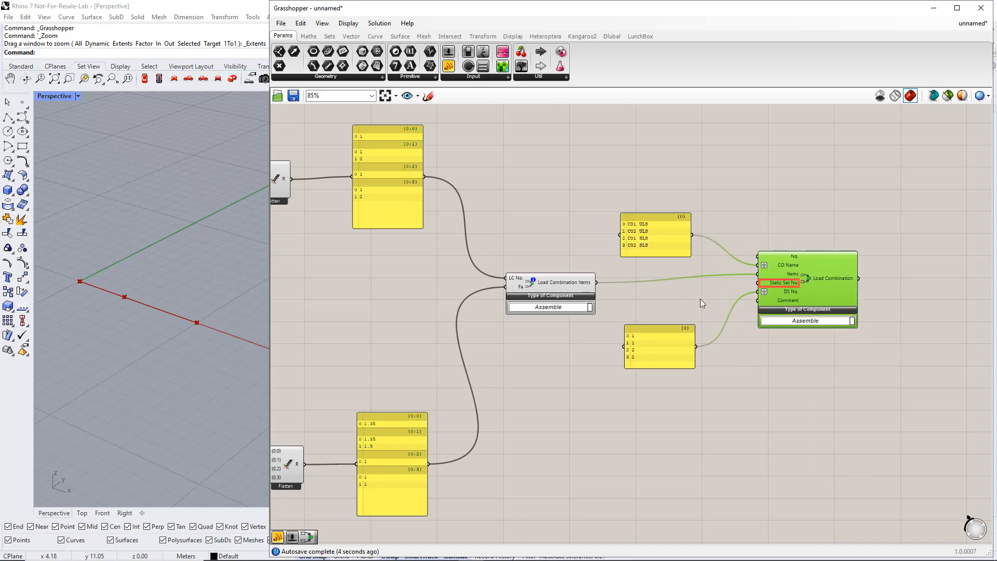
# Add a number slider set to 1 and connect it to Static Set No
pyautogui.doubleClick(644, 296)
pyautogui.write('1')
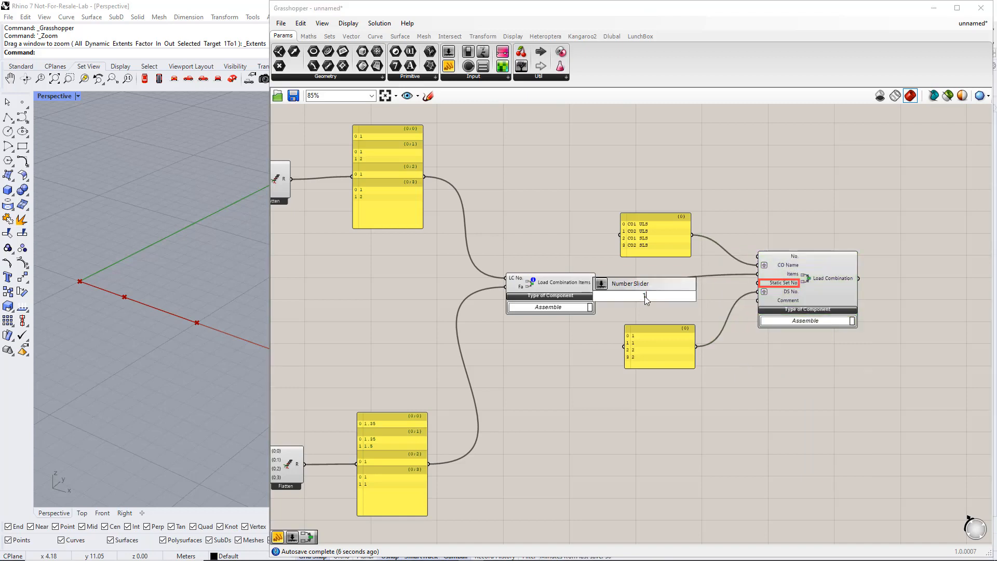
pyautogui.press('Return')
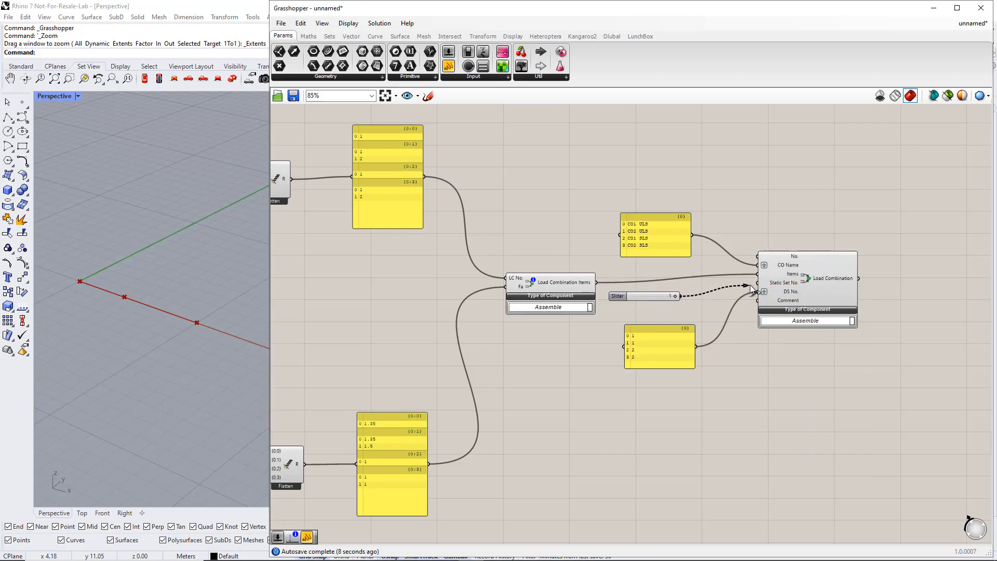
pyautogui.moveTo(750, 285); pyautogui.dragTo(751, 287)
# Move the RFEM export group and add the load combinations to its input
pyautogui.scroll(-2, 749, 290)
pyautogui.moveTo(830, 252); pyautogui.dragTo(699, 374, button='right')
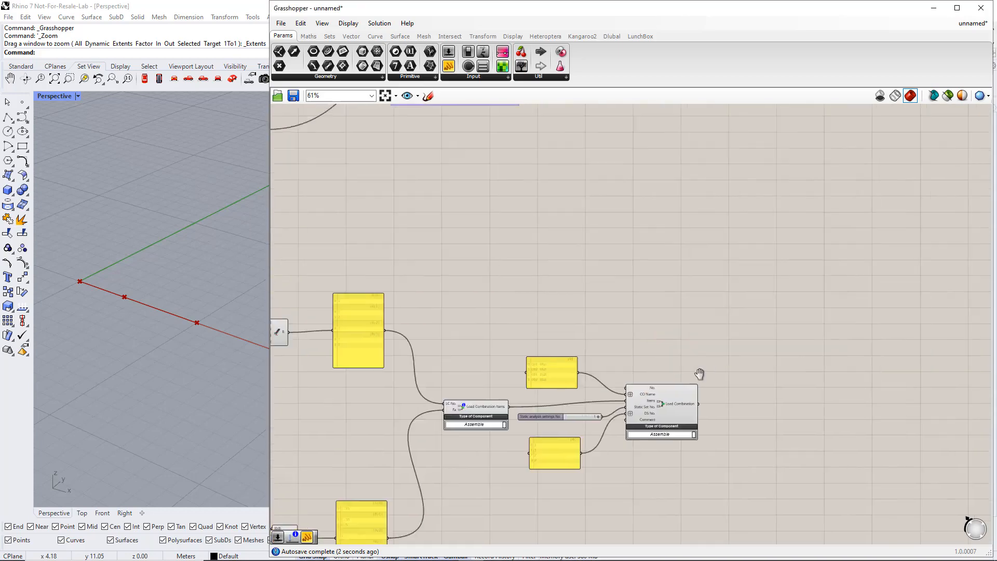
pyautogui.scroll(-3, 699, 373)
pyautogui.moveTo(525, 195); pyautogui.dragTo(790, 289)
pyautogui.scroll(2, 802, 323)
pyautogui.moveTo(803, 324); pyautogui.dragTo(673, 359, button='right')
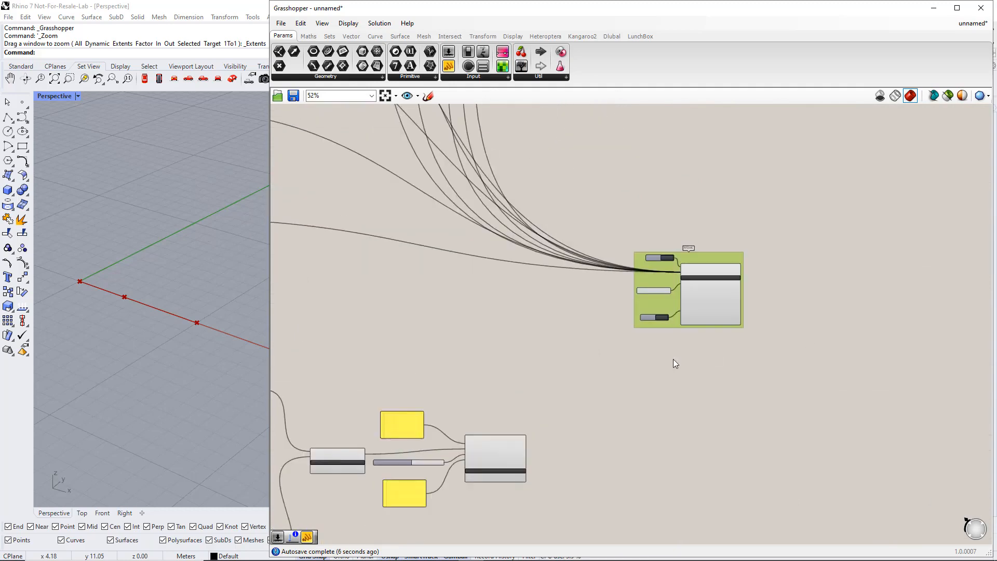
pyautogui.scroll(2, 673, 360)
pyautogui.keyDown('shift'); pyautogui.moveTo(440, 533); pyautogui.dragTo(690, 240); pyautogui.keyUp('shift')
pyautogui.scroll(-4, 654, 327)
pyautogui.moveTo(600, 344); pyautogui.dragTo(641, 317, button='right')
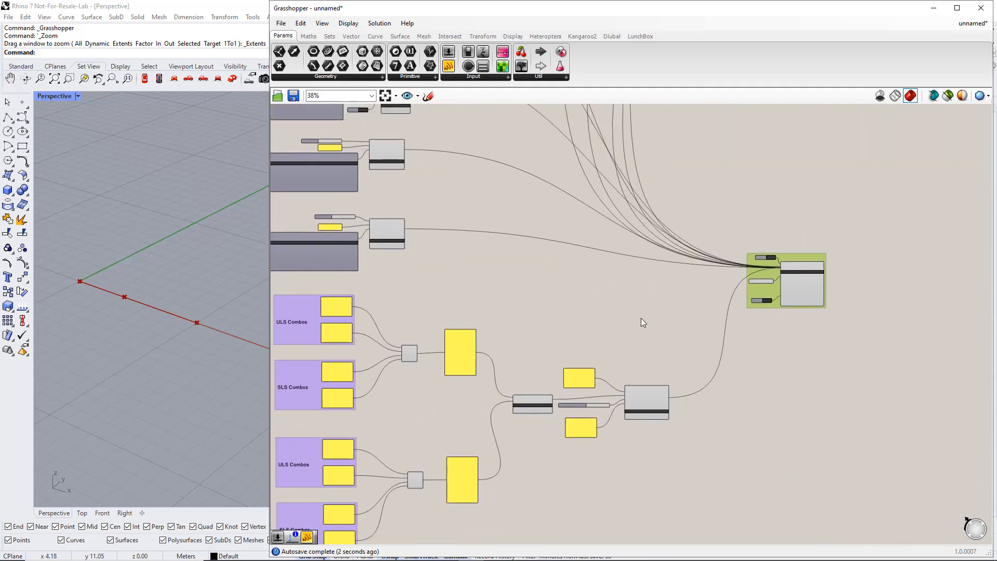
pyautogui.click(612, 36)
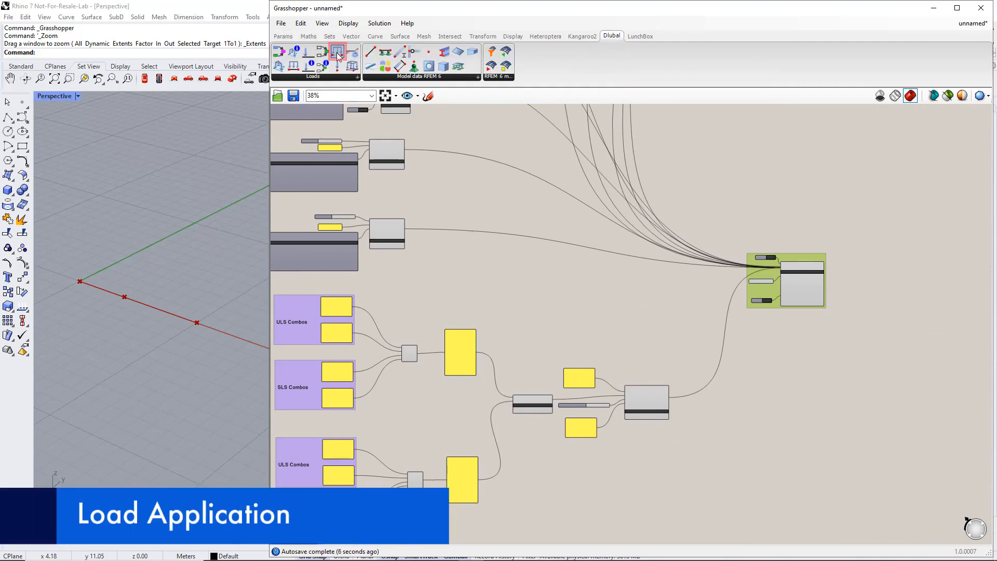
# Place a Member Load component from the Dlubal RFEM 6 tab on the canvas
pyautogui.moveTo(338, 54); pyautogui.dragTo(571, 278)
pyautogui.scroll(3, 569, 270)
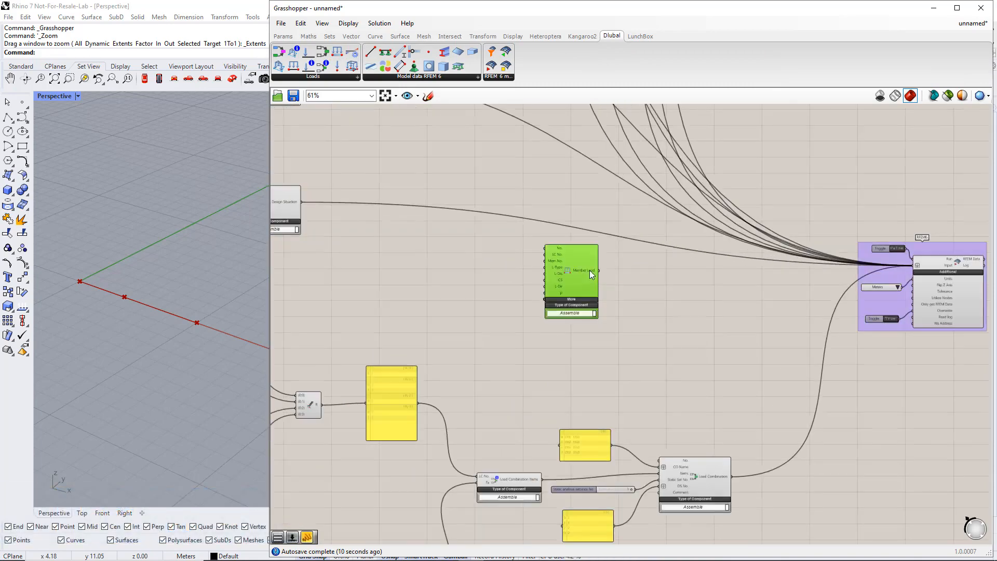
pyautogui.moveTo(698, 314); pyautogui.dragTo(720, 336, button='right')
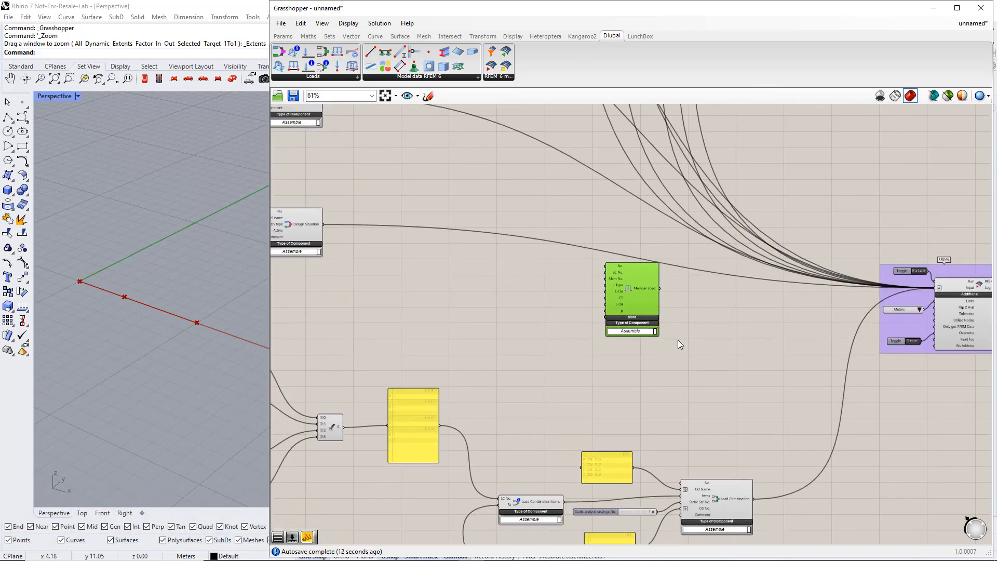
pyautogui.click(576, 312)
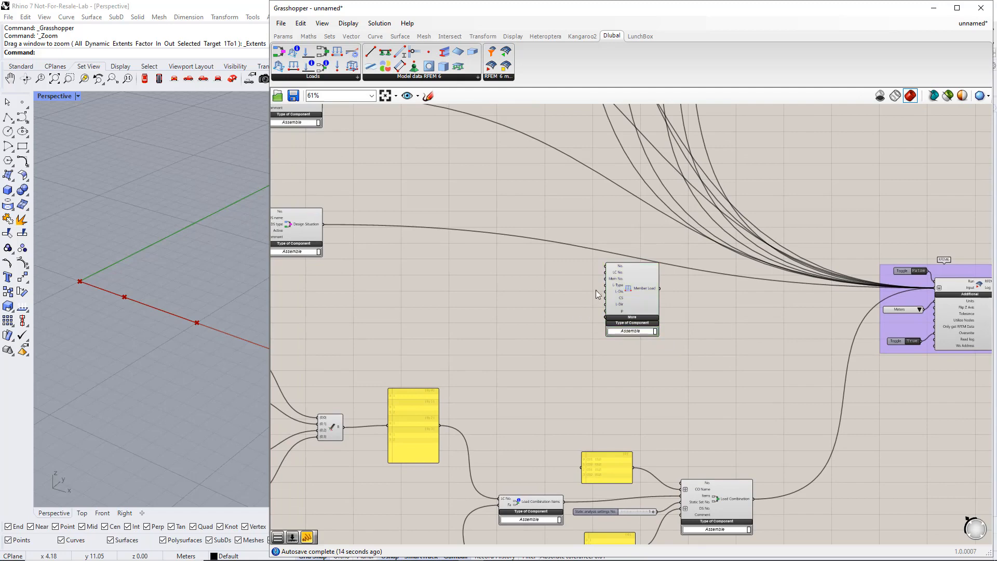
# Create a Load Case No. slider set to 2 and wire it to LC No
pyautogui.doubleClick(534, 267)
pyautogui.write('2')
pyautogui.press('Return')
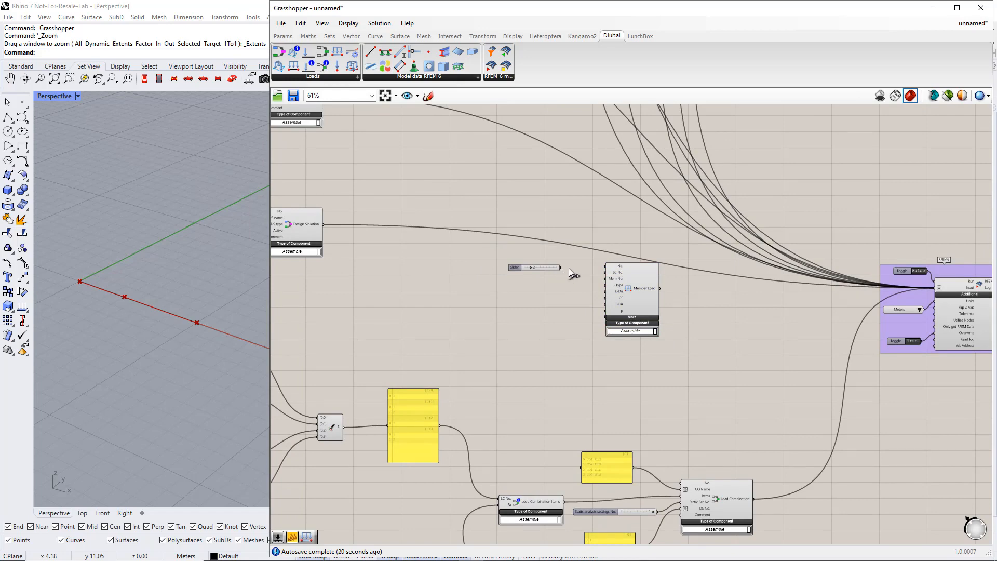
pyautogui.moveTo(595, 276); pyautogui.dragTo(605, 272)
pyautogui.scroll(1, 558, 273)
pyautogui.scroll(1, 570, 292)
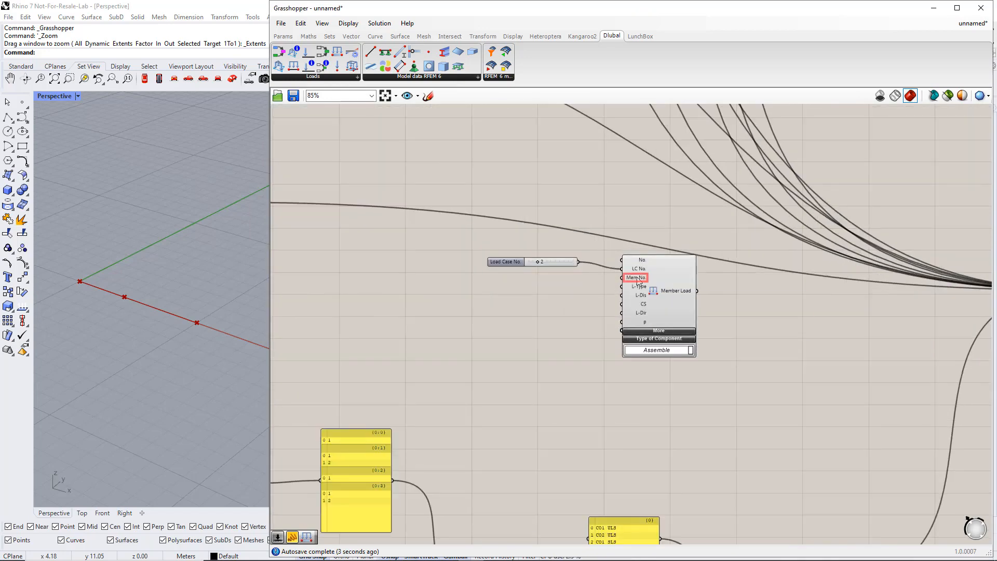
# Add a text panel listing member numbers 1 and 2 on separate lines
pyautogui.click(283, 35)
pyautogui.moveTo(449, 66); pyautogui.dragTo(475, 222)
pyautogui.doubleClick(548, 281)
pyautogui.write('1')
pyautogui.press('Return')
pyautogui.write('2')
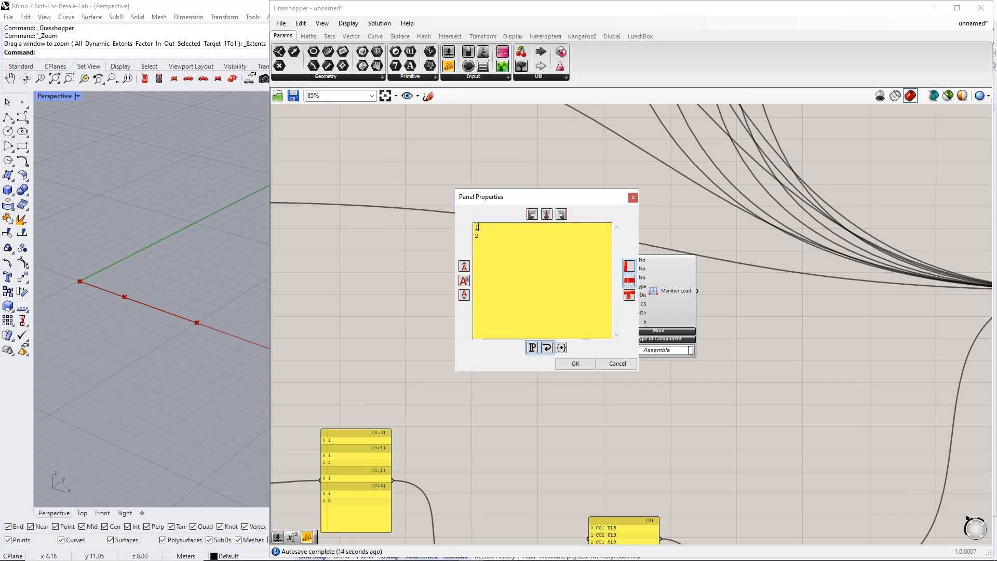
pyautogui.click(576, 364)
# Enable Multiline Data on the panel and wire it to Member Load's Mem No. input
pyautogui.rightClick(547, 280)
pyautogui.click(565, 315)
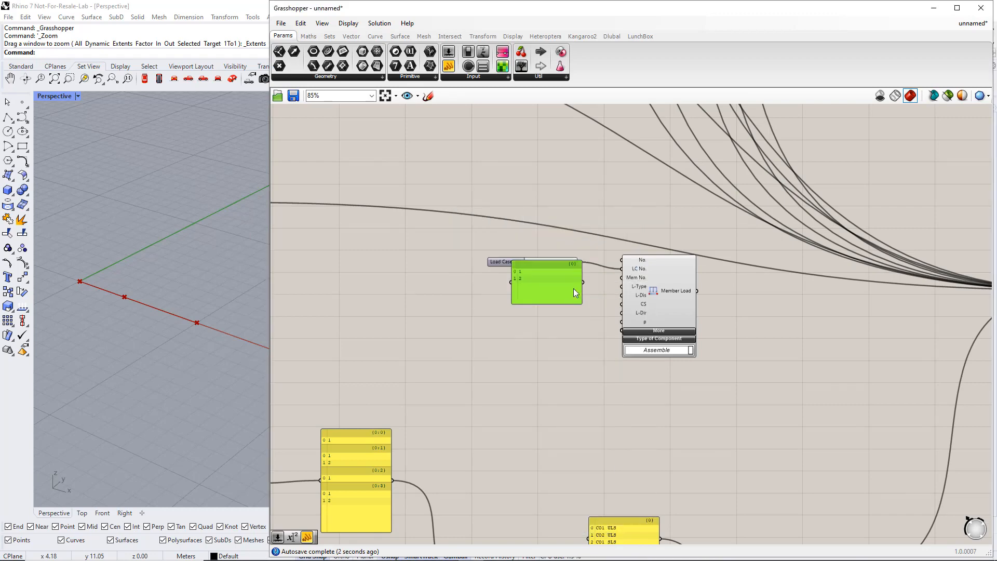
pyautogui.moveTo(562, 283); pyautogui.dragTo(556, 301)
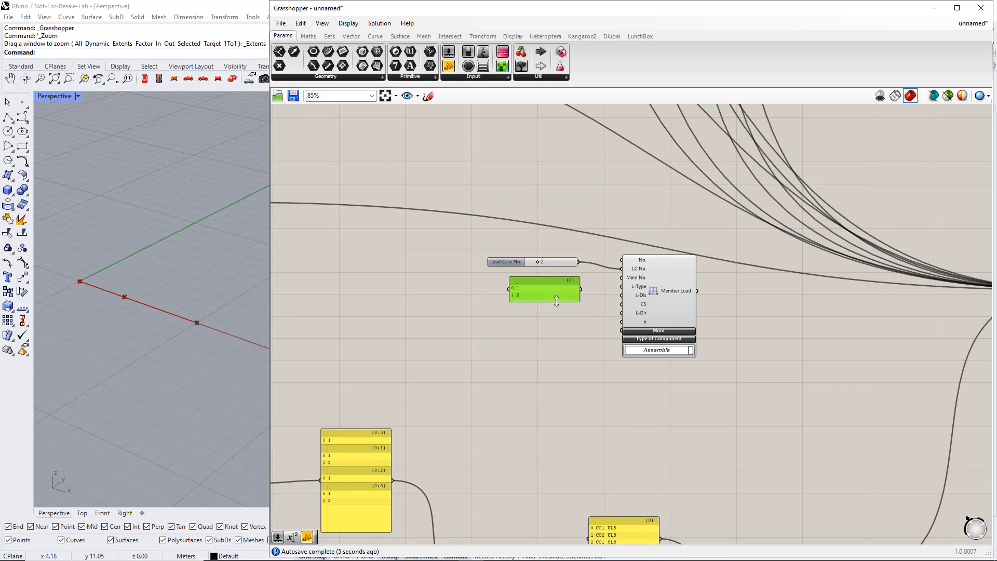
pyautogui.moveTo(617, 282); pyautogui.dragTo(622, 278)
pyautogui.scroll(3, 567, 311)
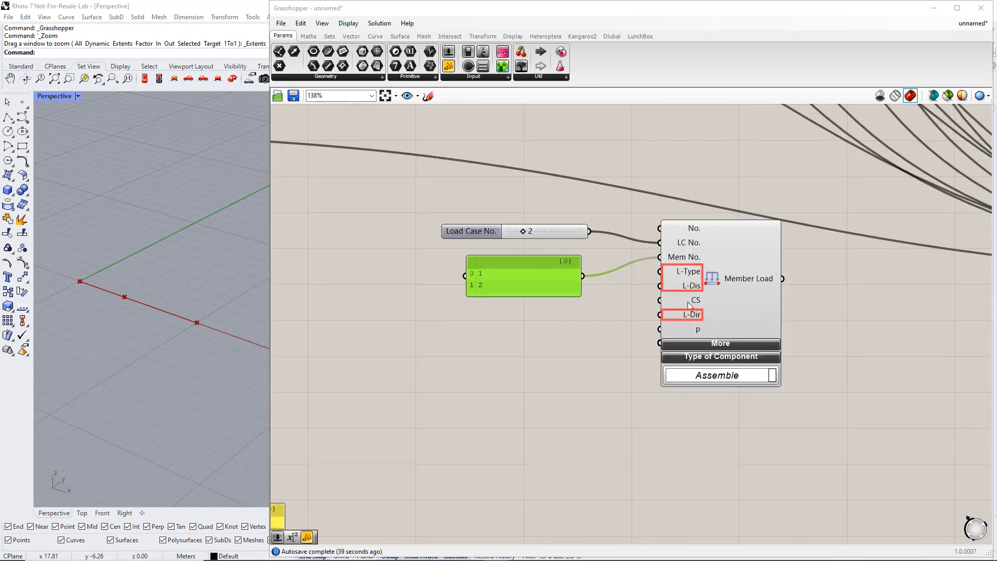
pyautogui.scroll(-1, 623, 318)
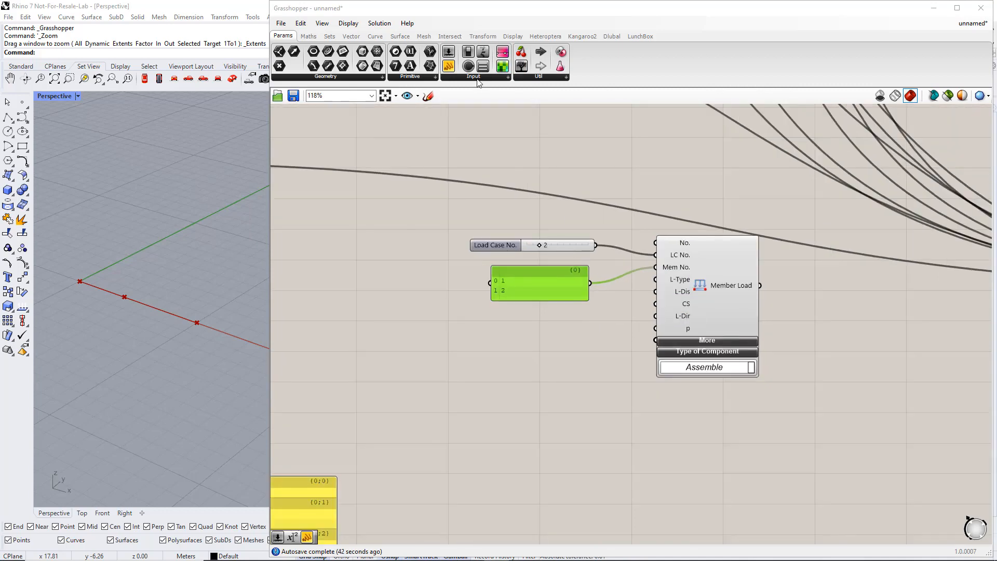
# Add three Value List components wired to L-Type, L-Dis and L-Dir
pyautogui.click(478, 80)
pyautogui.moveTo(555, 144); pyautogui.dragTo(556, 238)
pyautogui.moveTo(541, 322); pyautogui.dragTo(544, 372)
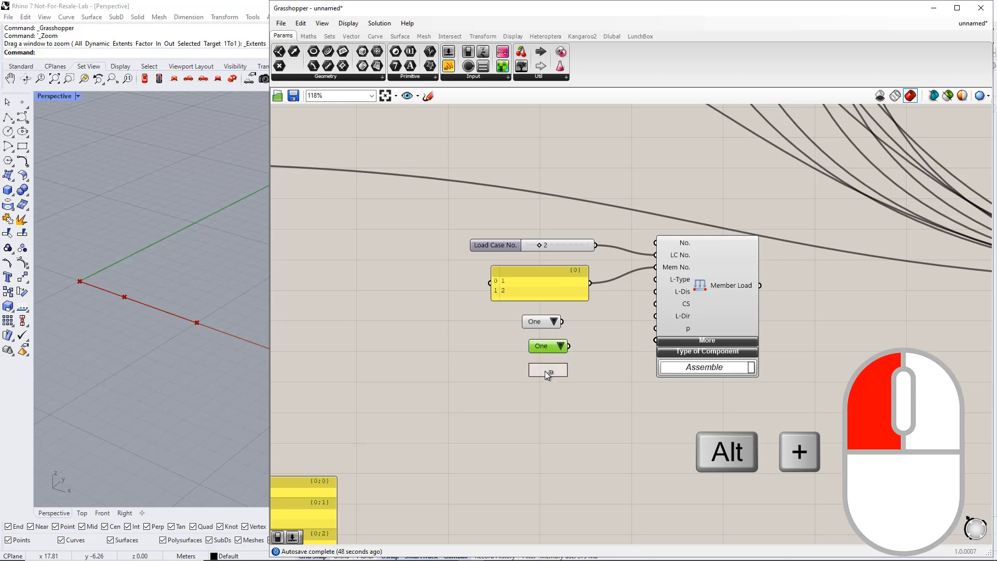
pyautogui.click(541, 348)
pyautogui.moveTo(562, 321); pyautogui.dragTo(659, 293)
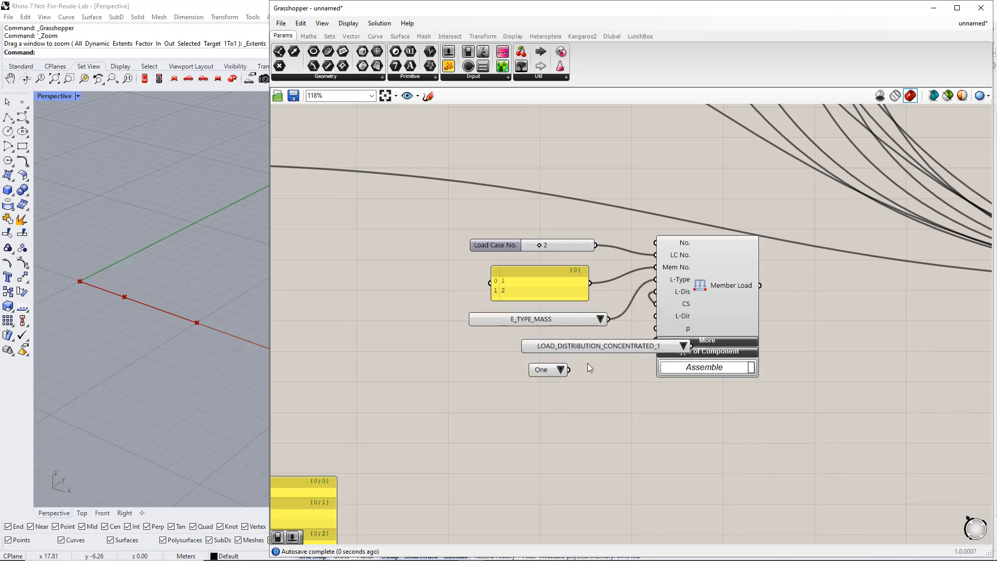
pyautogui.moveTo(586, 345); pyautogui.dragTo(505, 346)
pyautogui.moveTo(568, 369); pyautogui.dragTo(437, 382)
pyautogui.click(506, 413)
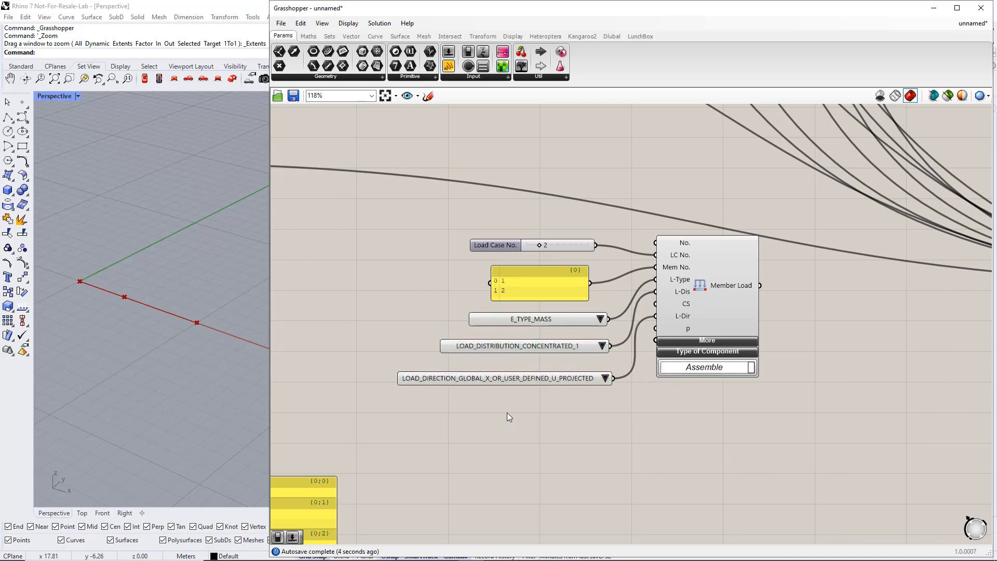
# Choose LOAD_TYPE_FORCE, LOAD_DISTRIBUTION_UNIFORM and LOAD_DIRECTION_GLOBAL_Z_OR_USER_DEFINED_W_TRUE in the value lists
pyautogui.click(600, 320)
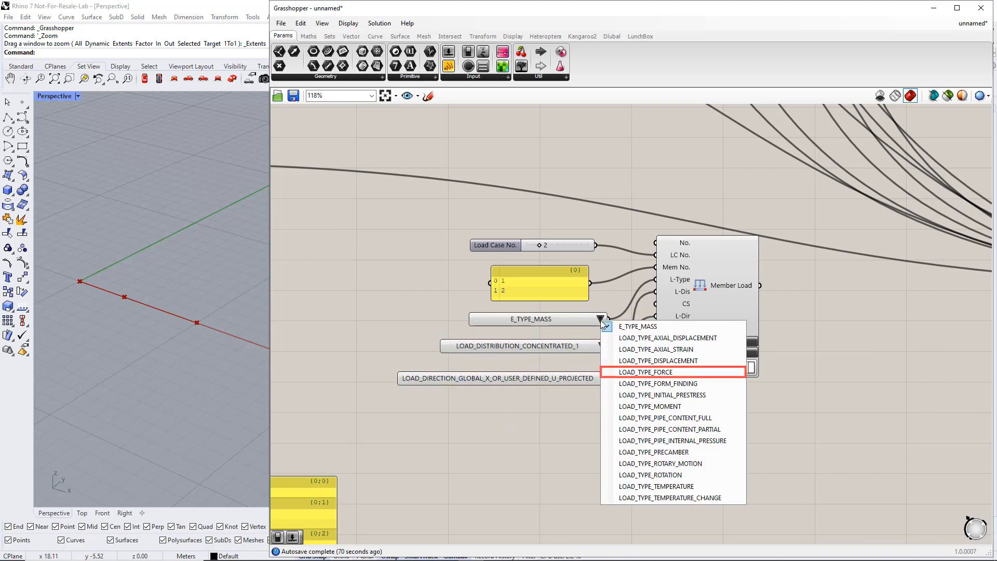
pyautogui.click(642, 373)
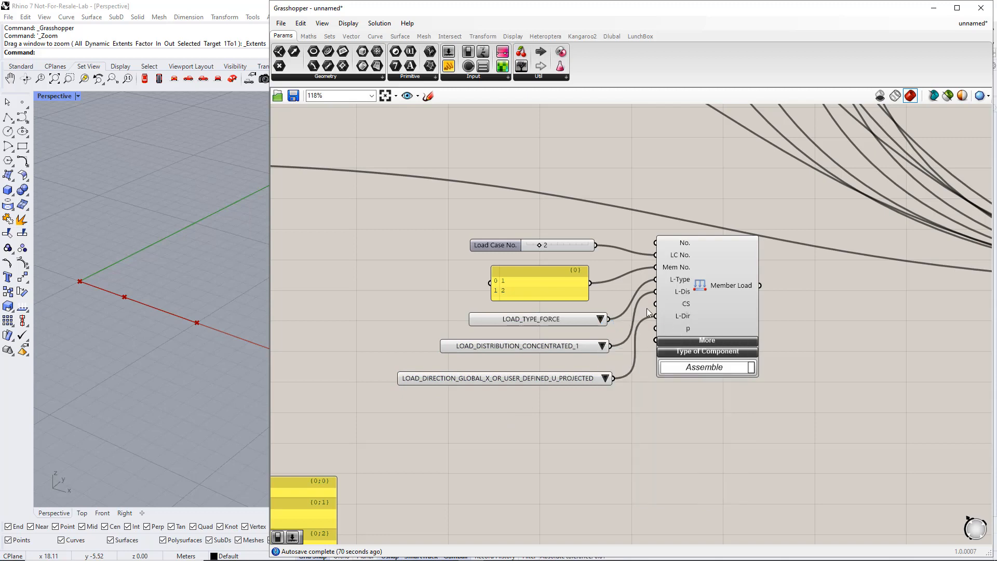
pyautogui.click(602, 346)
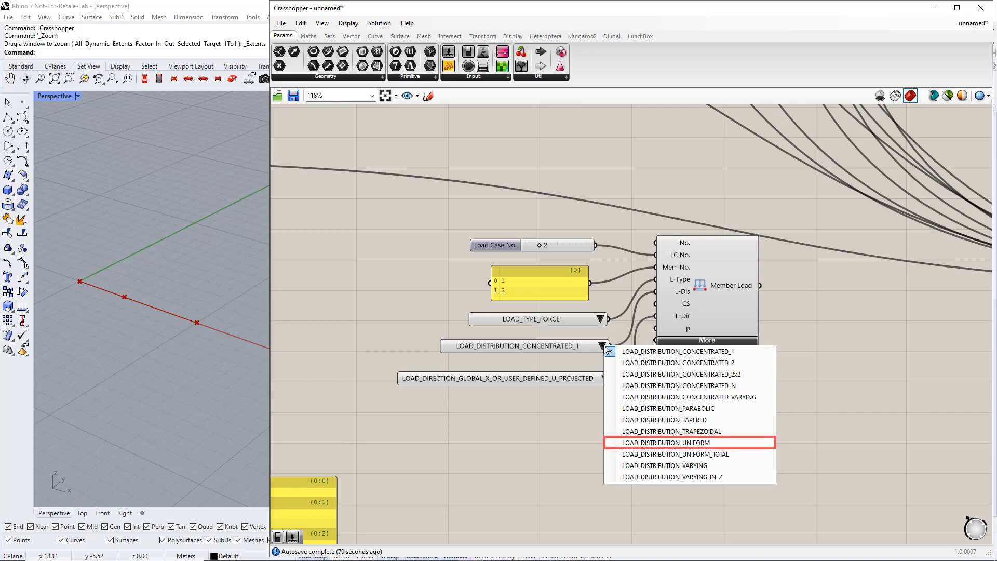
pyautogui.click(666, 442)
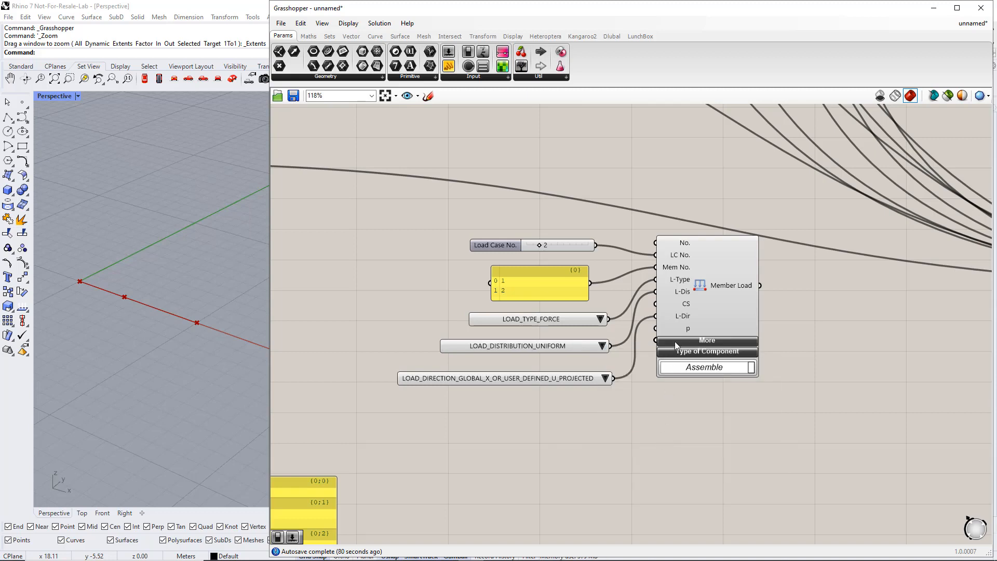
pyautogui.click(605, 378)
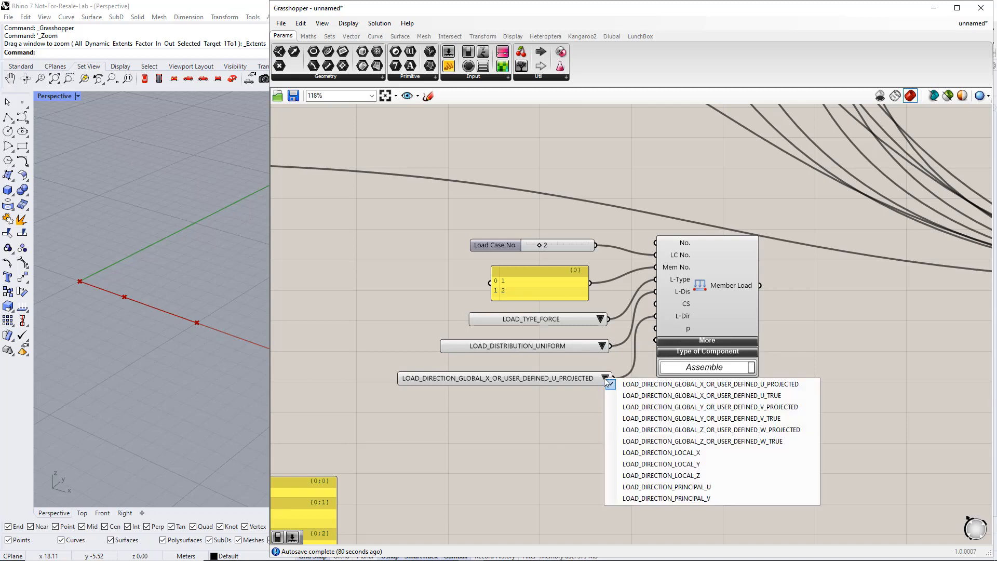
pyautogui.click(710, 443)
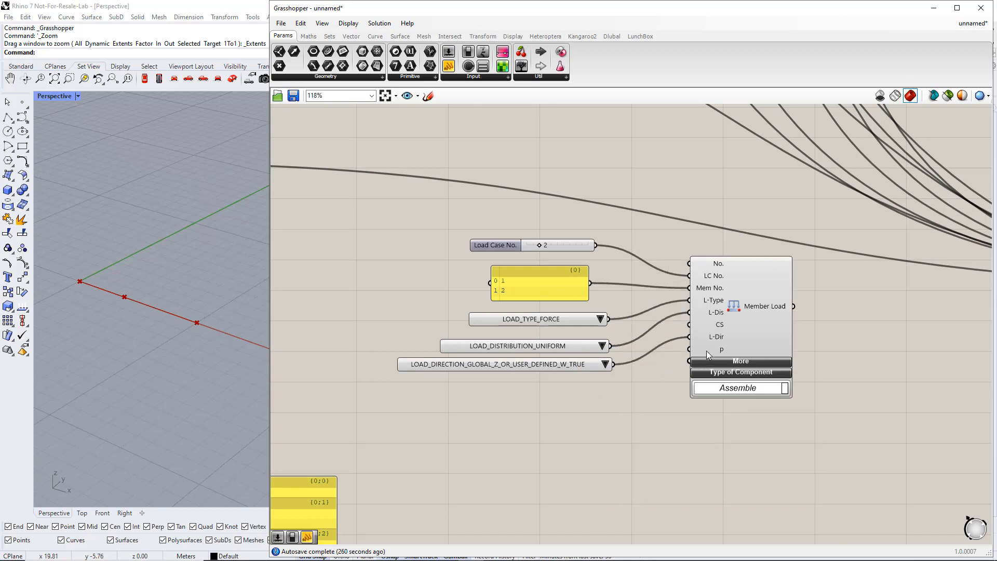
pyautogui.moveTo(718, 347)
# Create a number slider set to 5000 and wire it to Member Load's p input
pyautogui.doubleClick(534, 399)
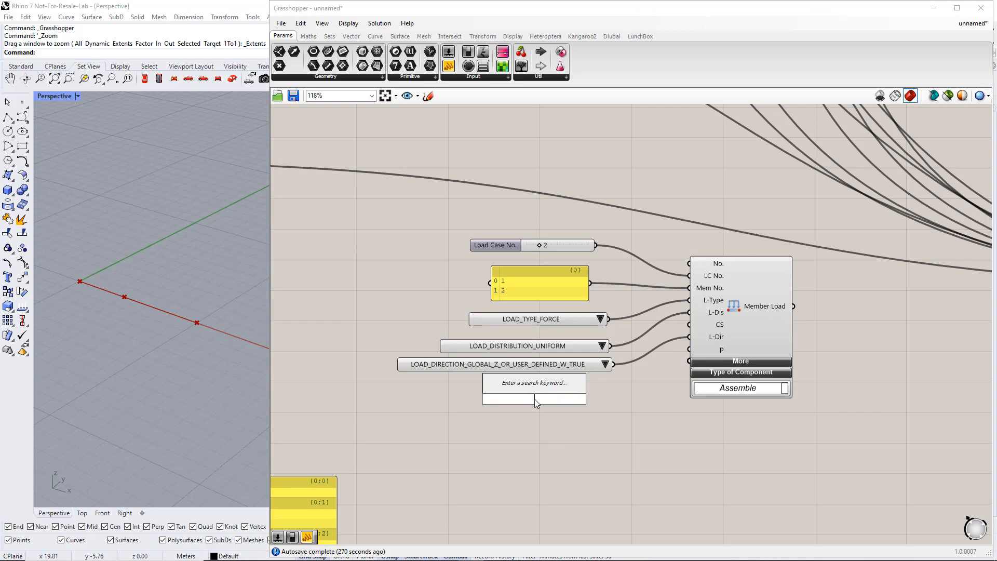
pyautogui.write('5000')
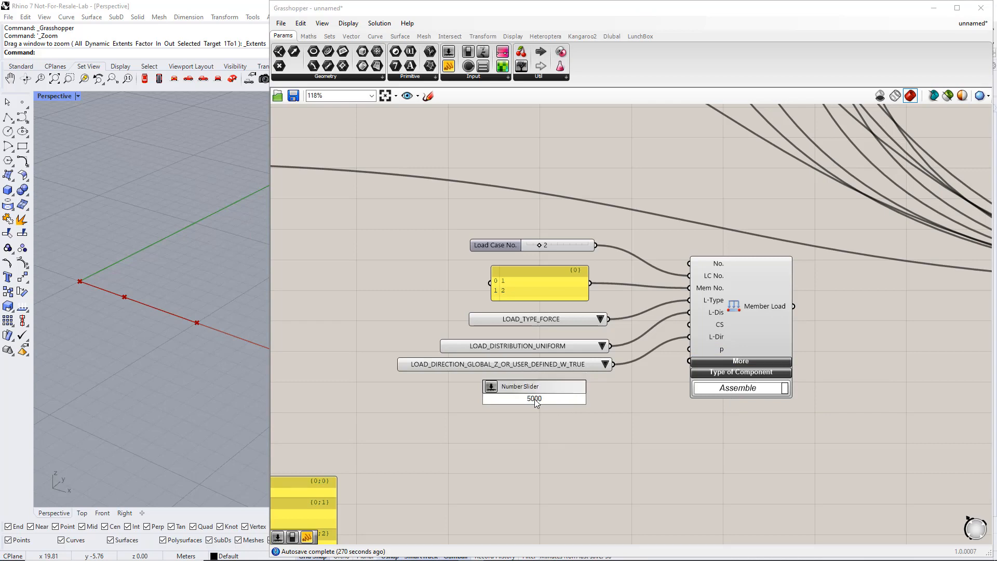
pyautogui.press('Return')
pyautogui.moveTo(584, 399); pyautogui.dragTo(689, 348)
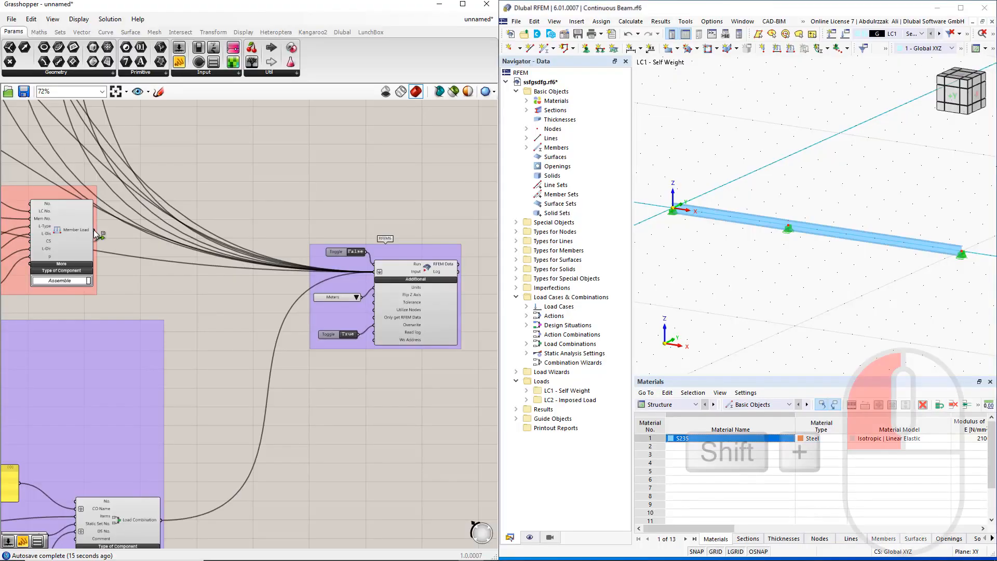
# Add the member load to the RFEM export inputs, set Run to True and confirm
pyautogui.keyDown('shift'); pyautogui.moveTo(94, 230); pyautogui.dragTo(374, 271); pyautogui.keyUp('shift')
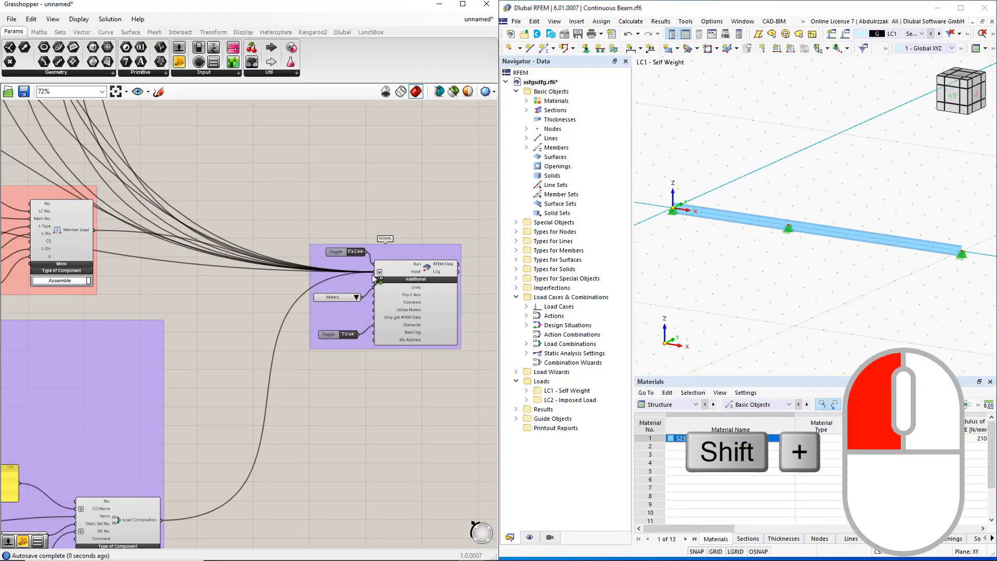
pyautogui.doubleClick(354, 254)
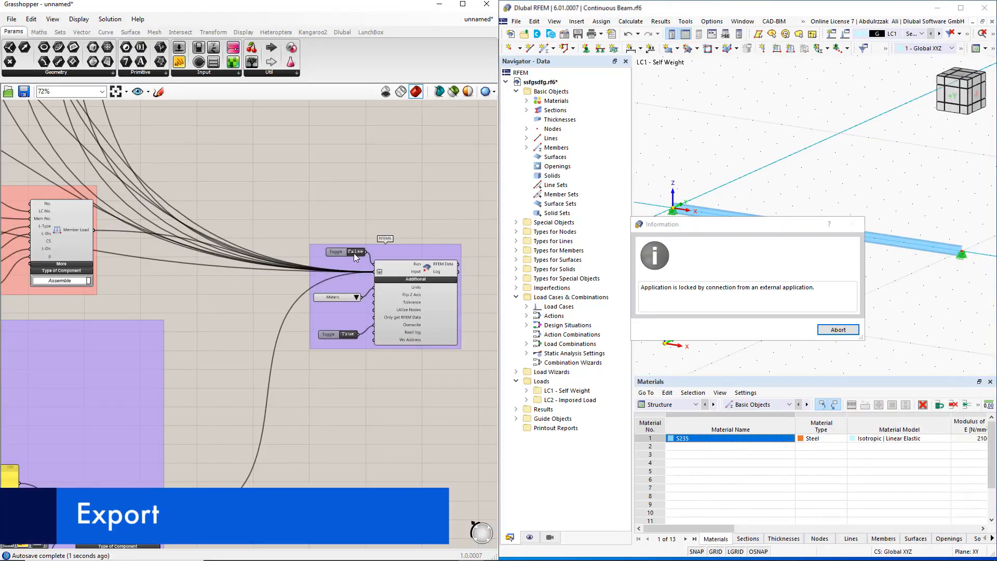
pyautogui.click(792, 331)
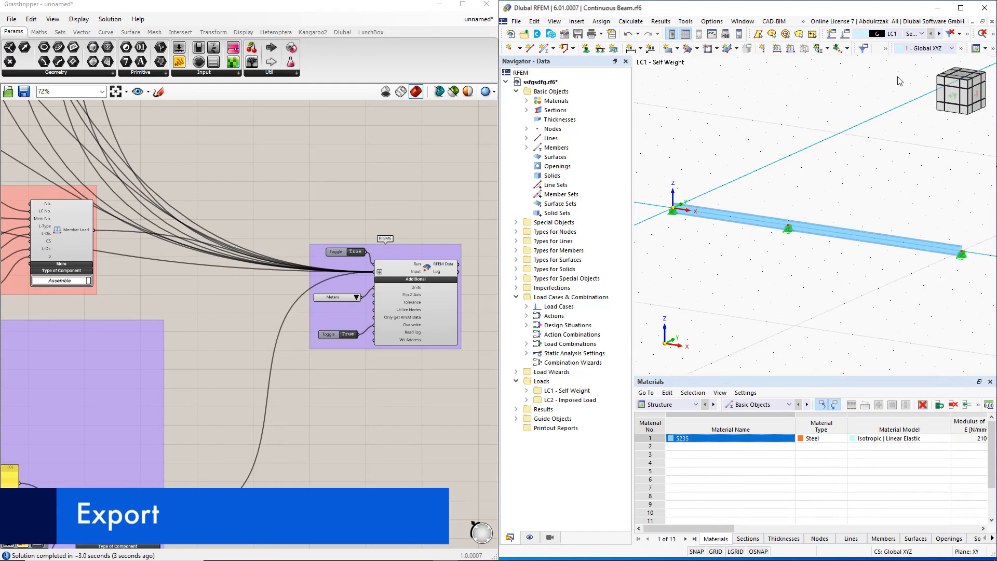
# Display load case LC2 Imposed Load in RFEM
pyautogui.click(922, 34)
pyautogui.click(923, 52)
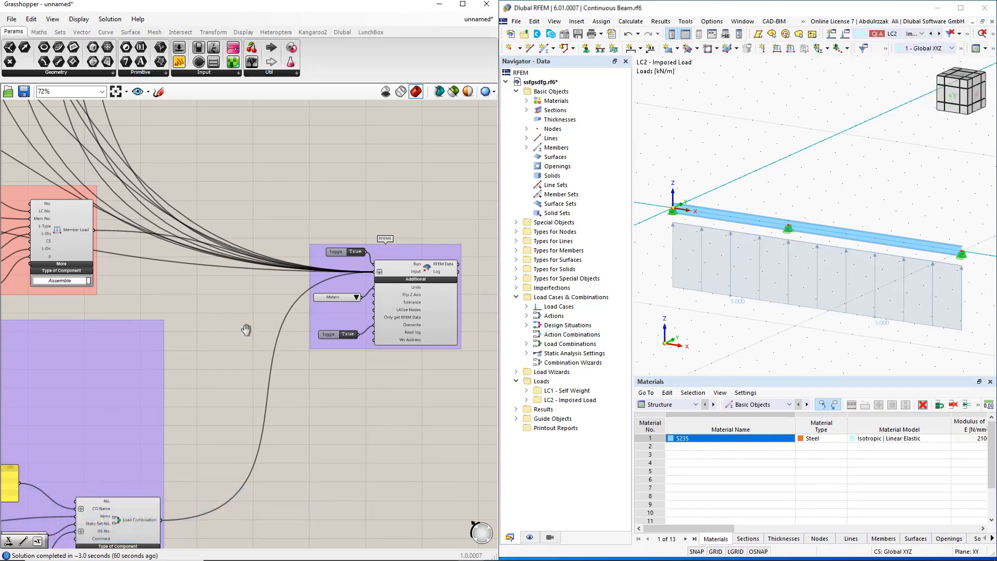
pyautogui.moveTo(246, 330); pyautogui.dragTo(345, 344, button='right')
pyautogui.moveTo(213, 327); pyautogui.dragTo(444, 326, button='right')
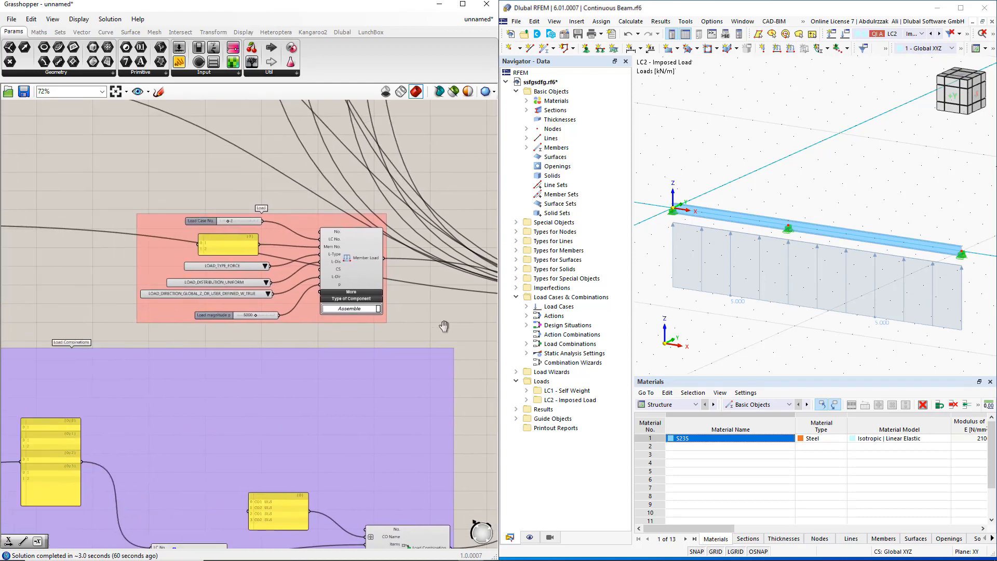
# Route the 5000 load slider through a Negative component into p, then dismiss RFEM's lock notice
pyautogui.click(39, 32)
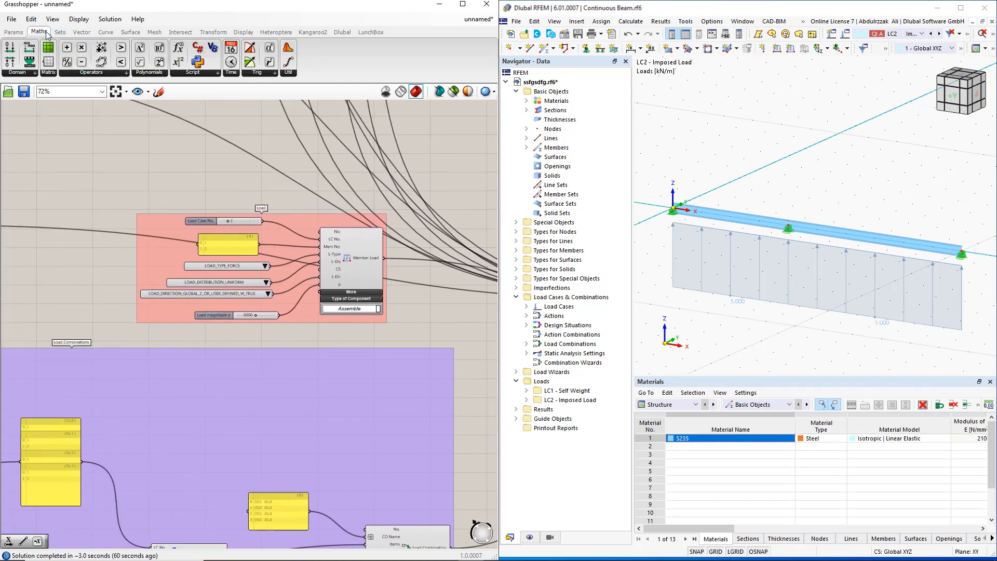
pyautogui.click(99, 73)
pyautogui.scroll(3, 272, 359)
pyautogui.moveTo(285, 326); pyautogui.dragTo(284, 327)
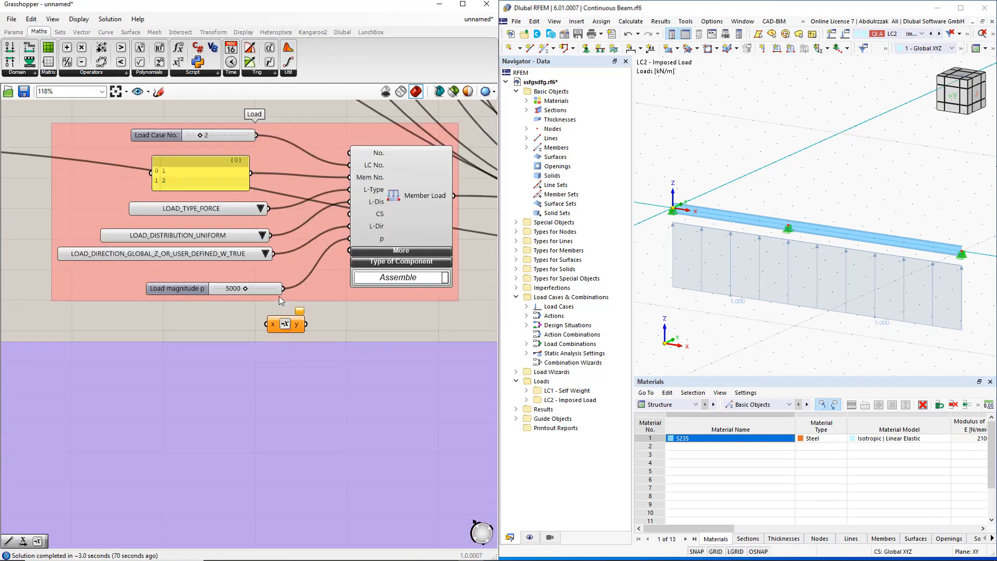
pyautogui.moveTo(283, 289); pyautogui.dragTo(350, 239)
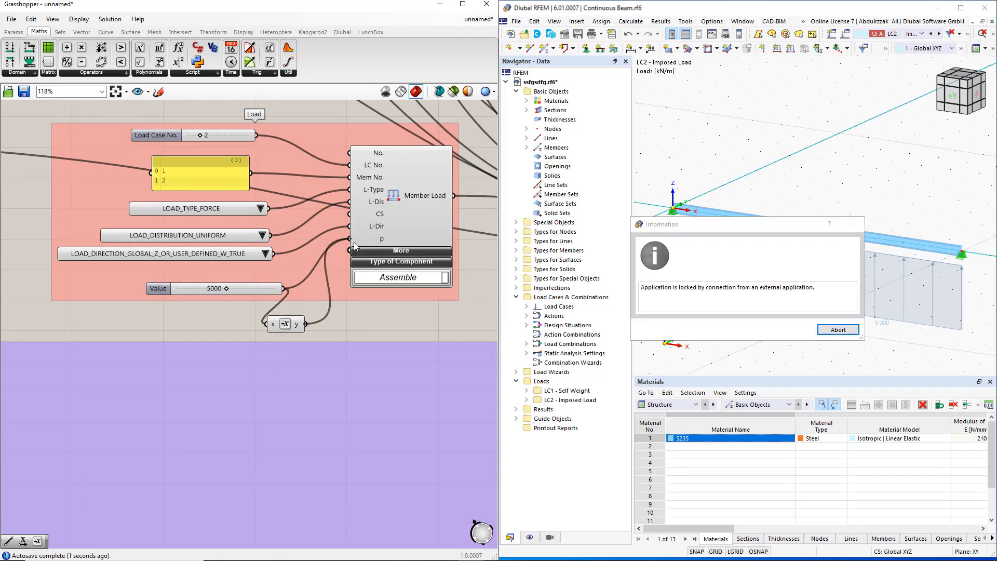
pyautogui.click(837, 331)
pyautogui.click(838, 331)
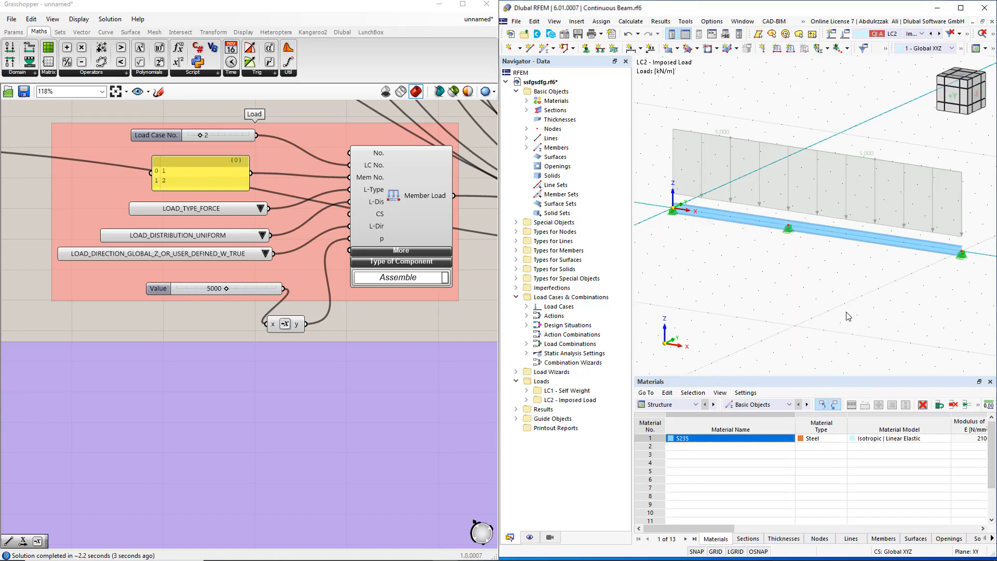